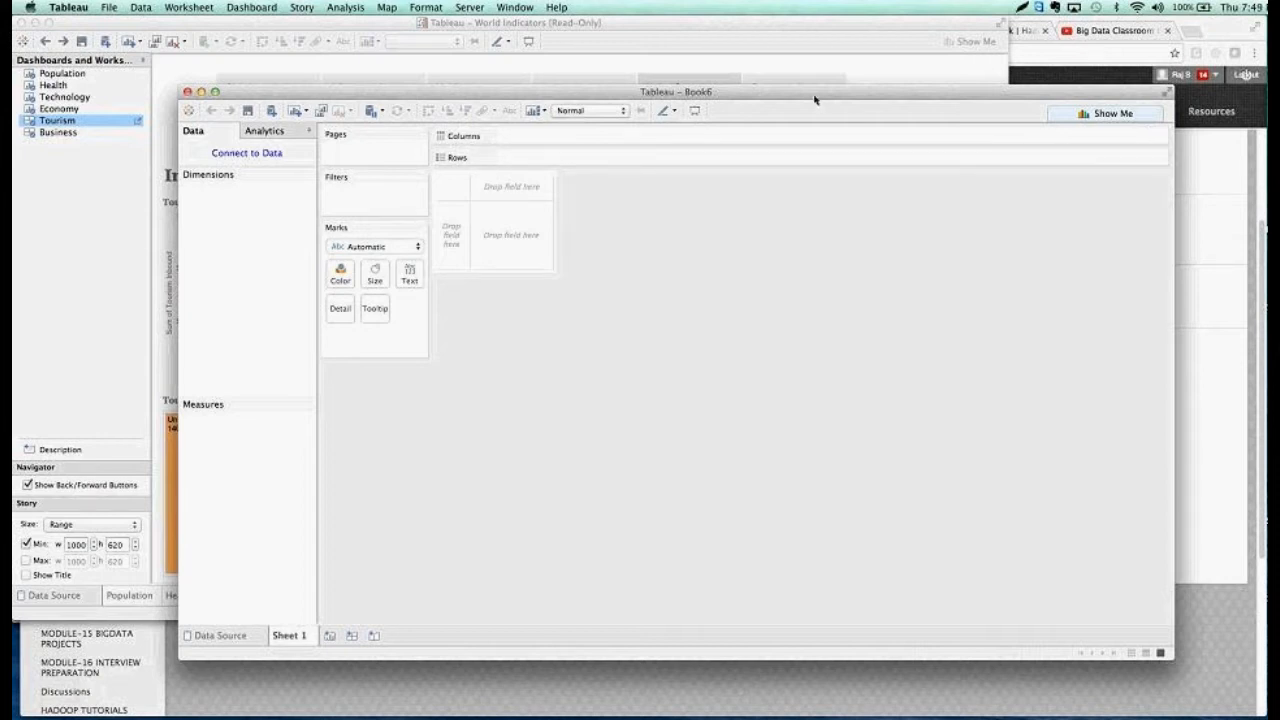
Move and enlarge the new workbook's window and connect it to the saved Sample - Superstore data source
left_click_drag(801, 91, 743, 33)
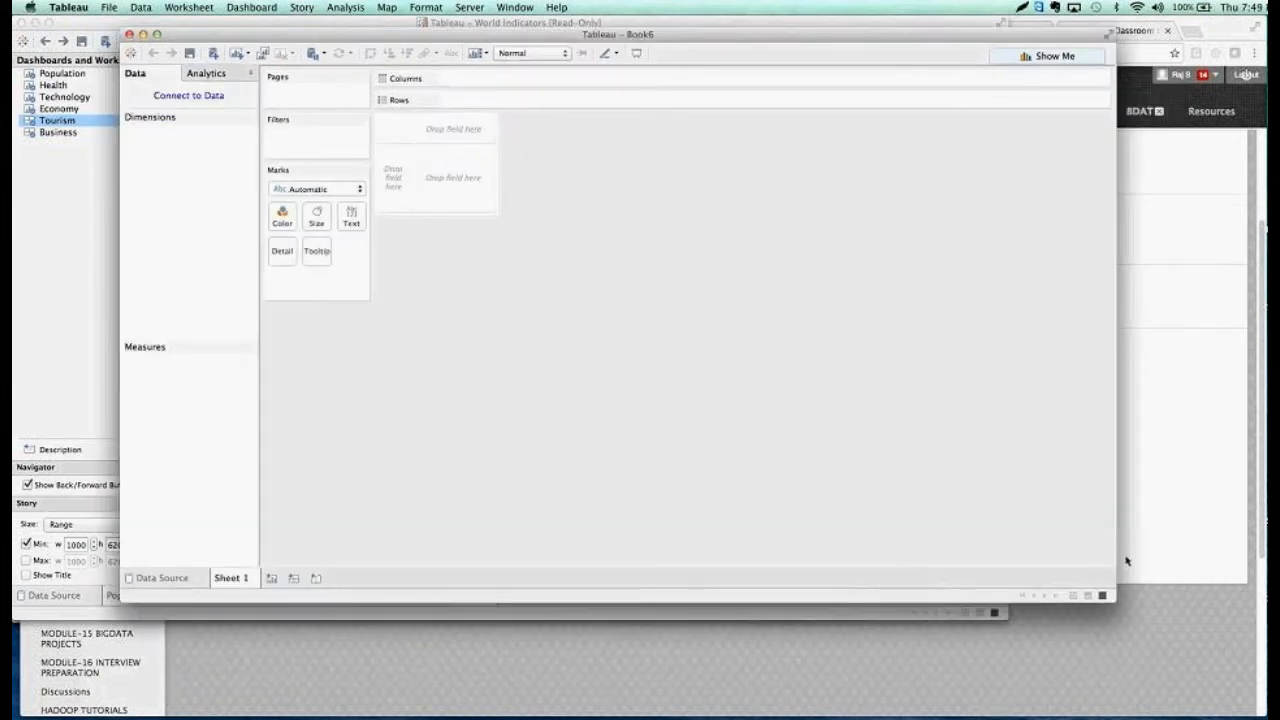
left_click_drag(1118, 603, 1216, 665)
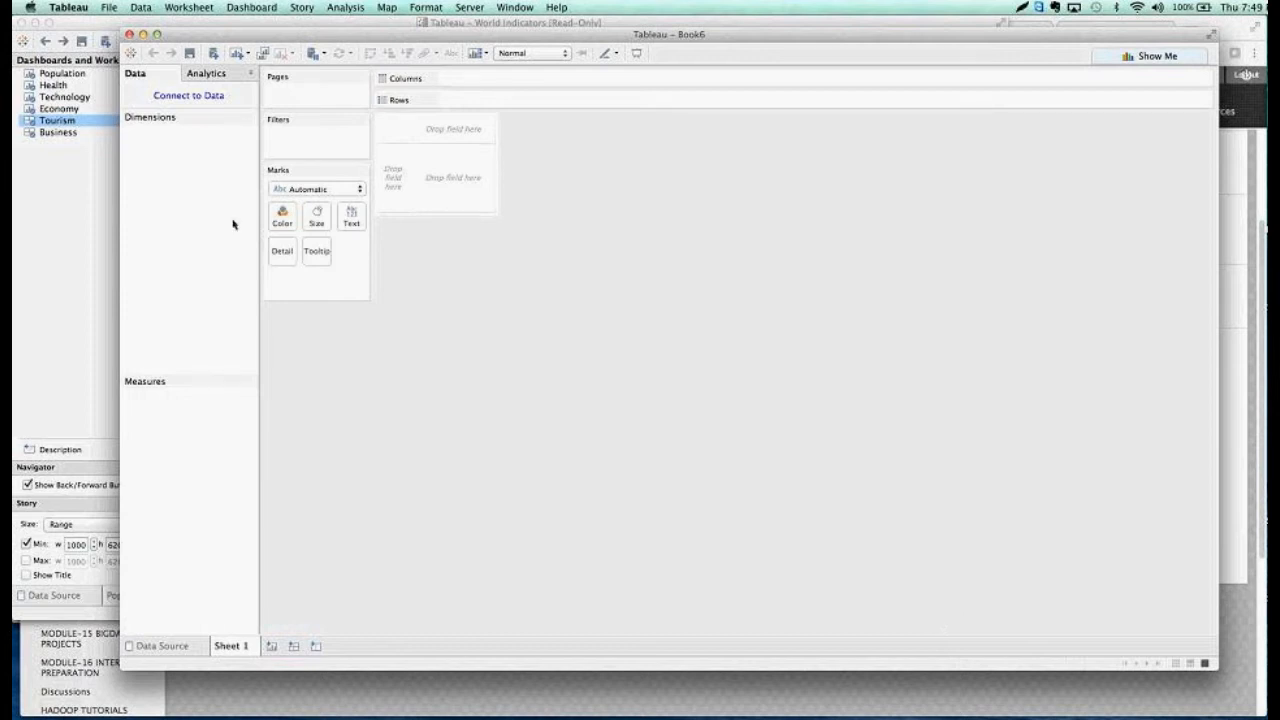
left_click(196, 97)
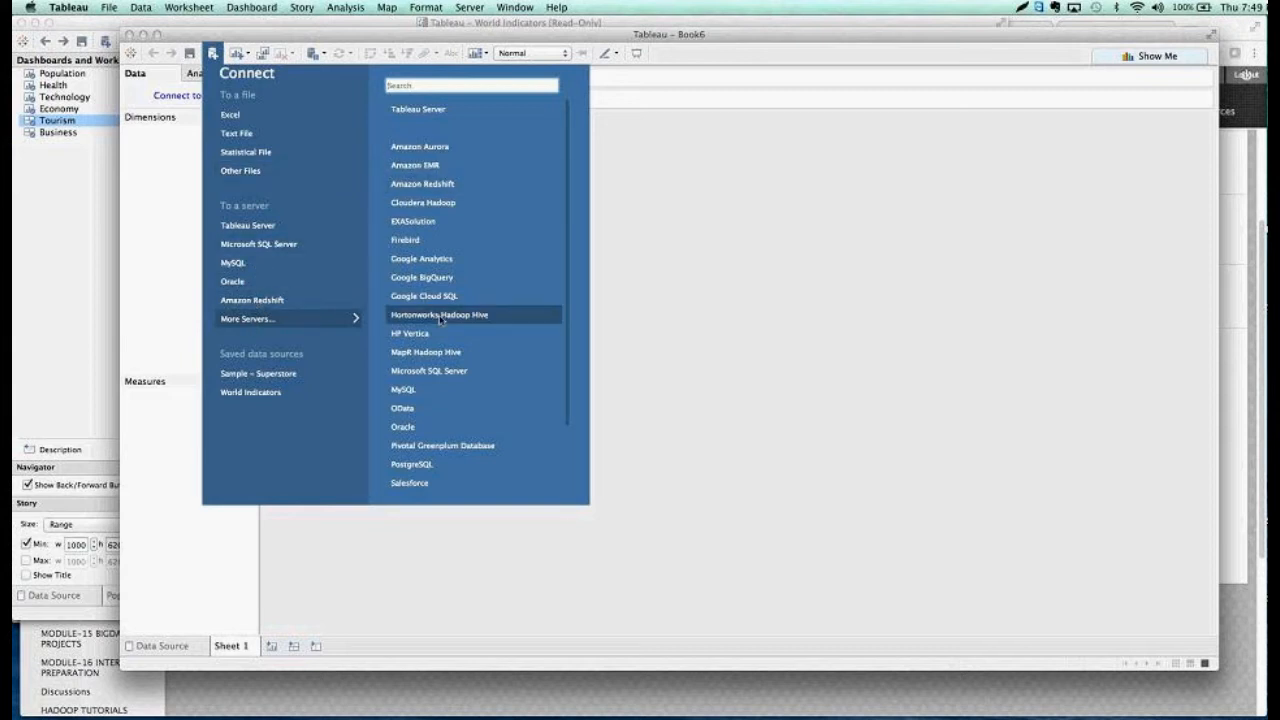
scroll(440, 319, "down", 3)
scroll(440, 319, "up", 3)
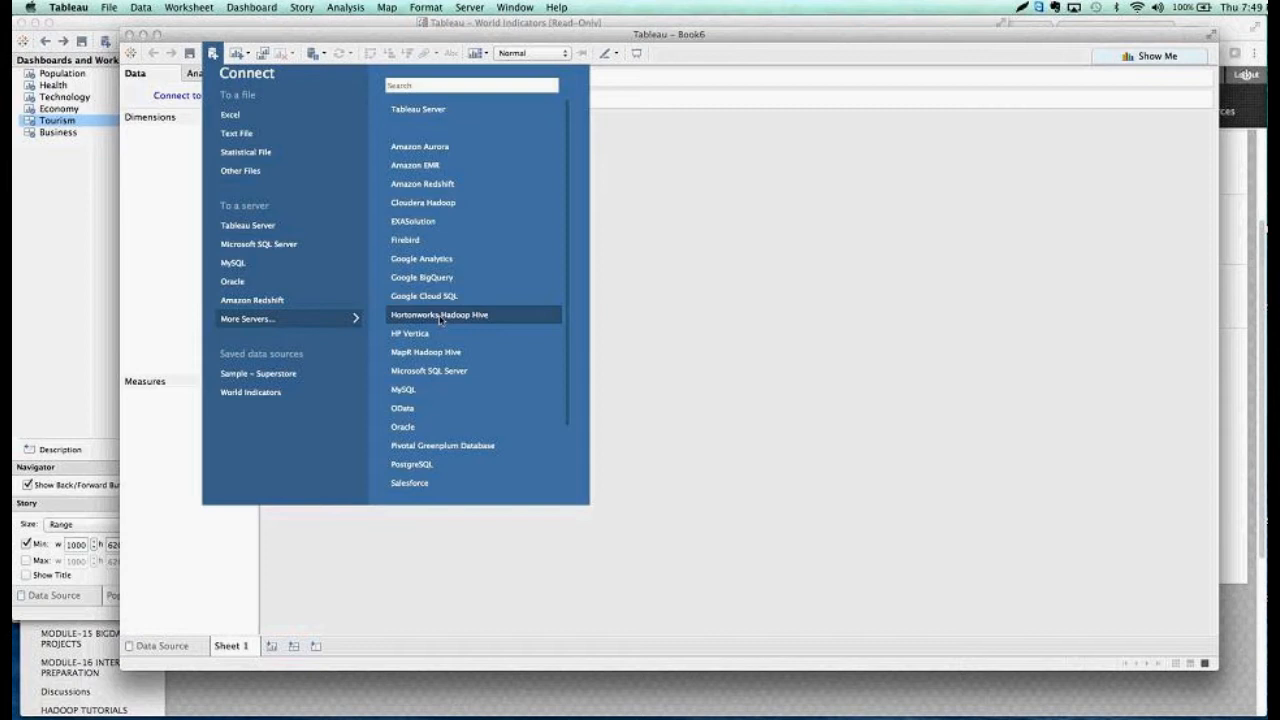
scroll(440, 319, "down", 3)
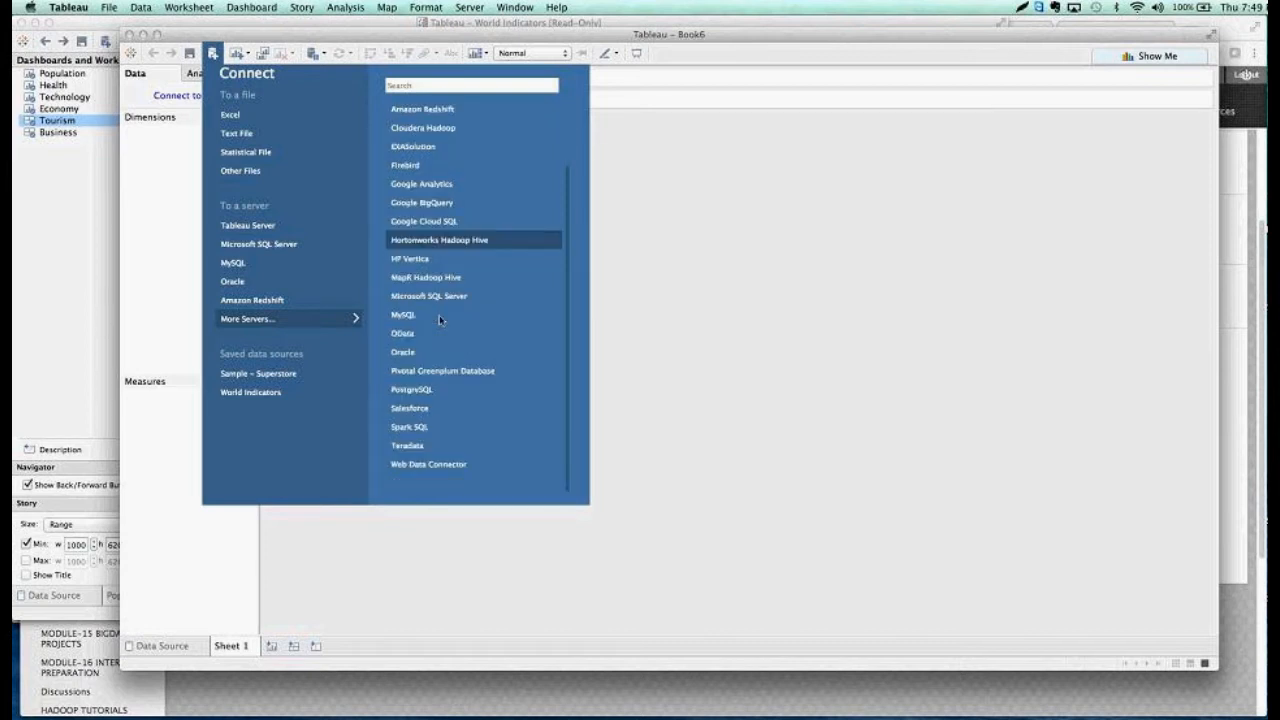
scroll(440, 319, "up", 3)
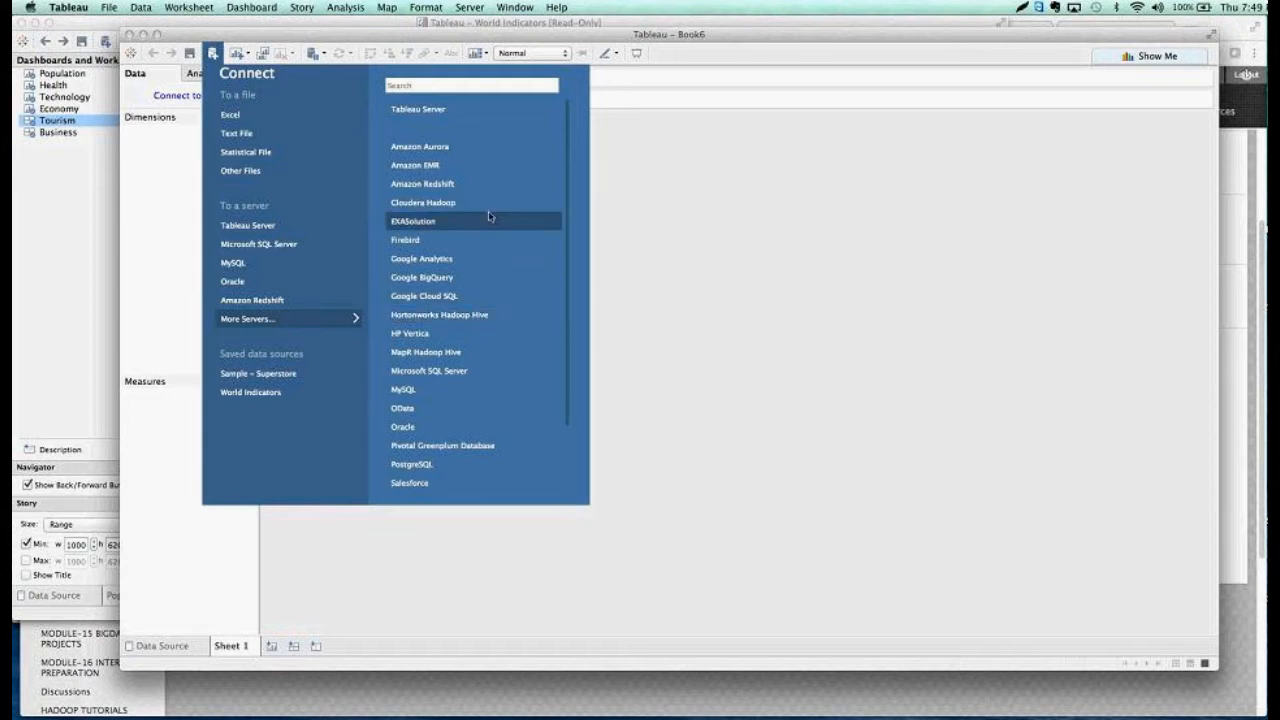
left_click(268, 381)
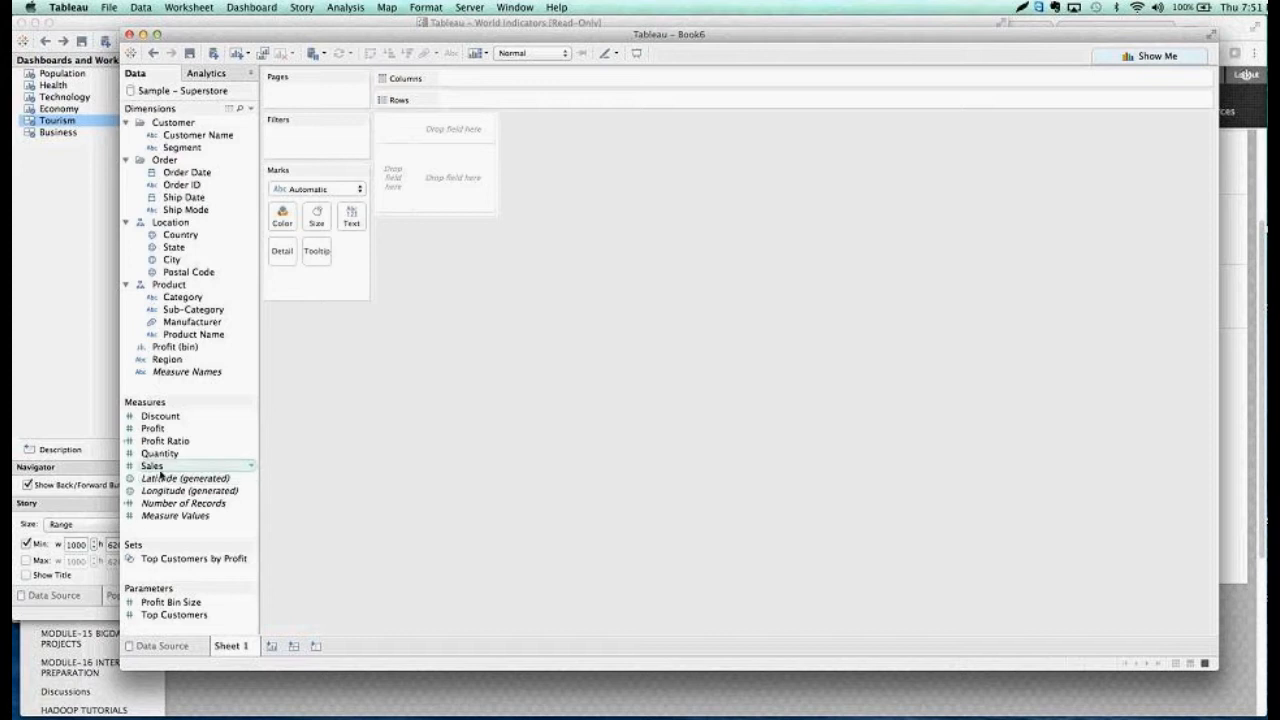
Build a vertical bar chart with Sales as the row measure and Category as the column dimension
left_click(160, 474)
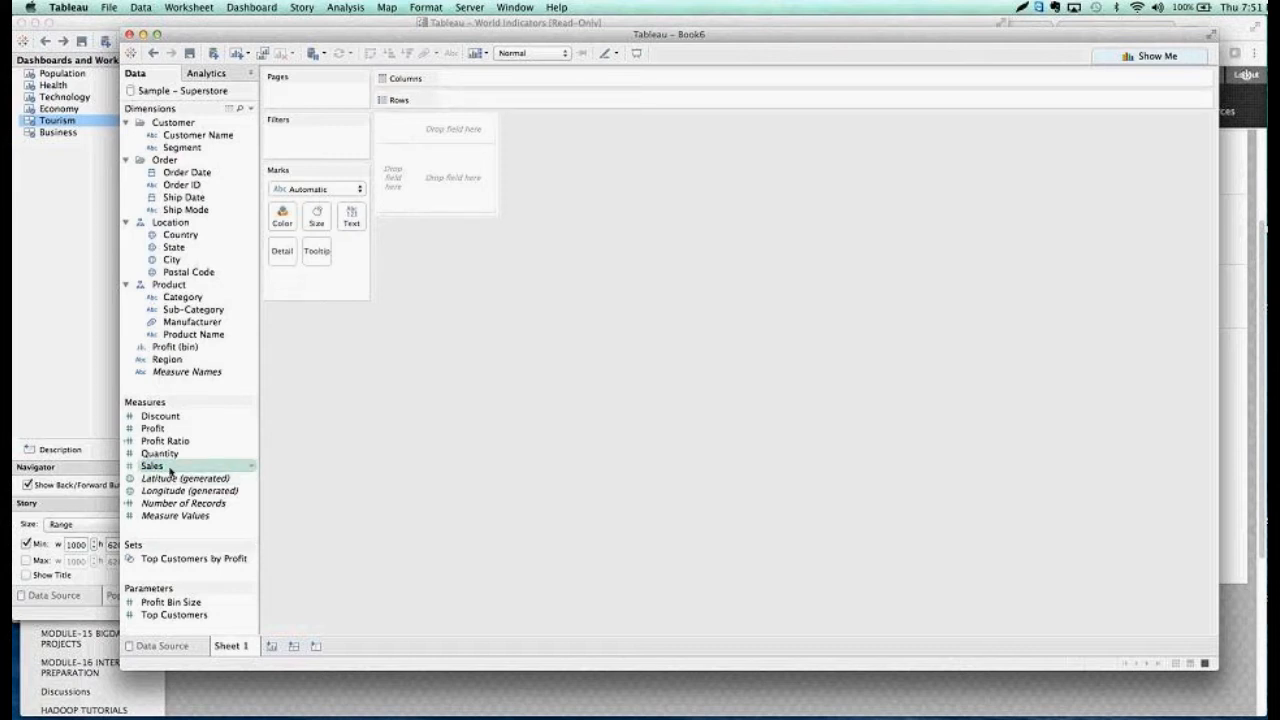
mouse_move(160, 466)
left_mouse_down()
mouse_move(526, 257)
mouse_move(541, 107)
left_mouse_up()
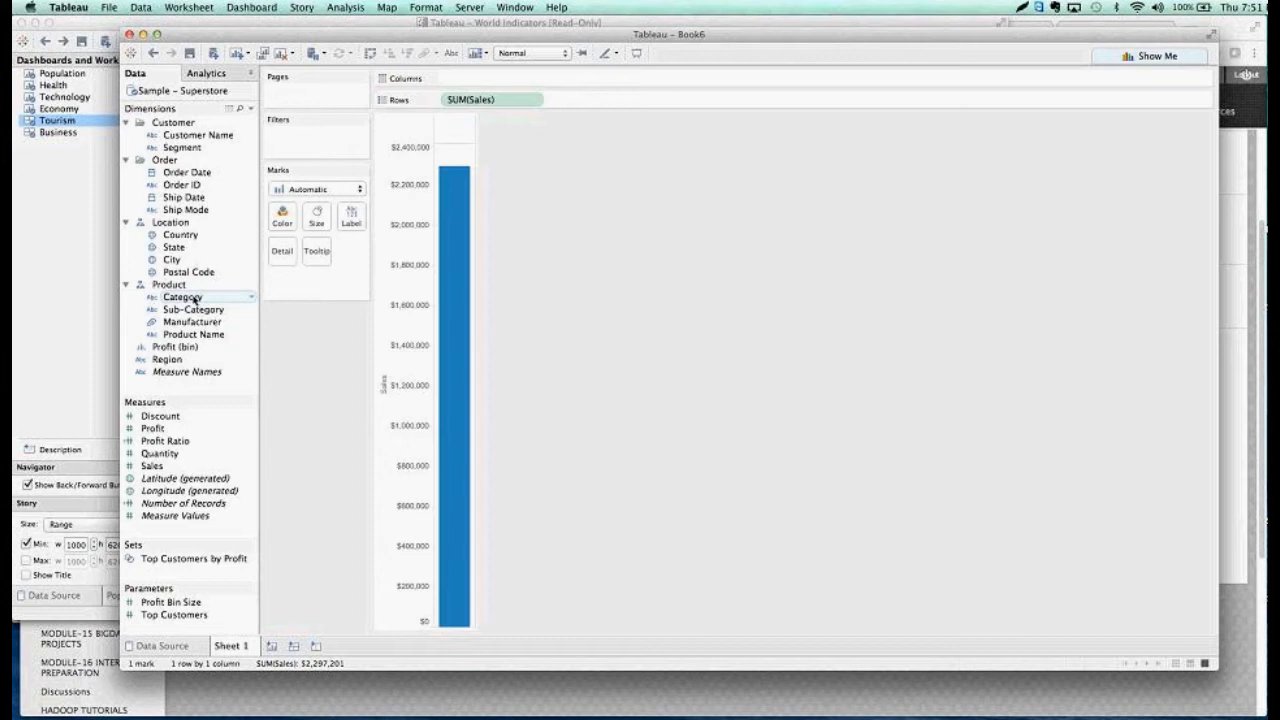
left_click_drag(194, 298, 487, 78)
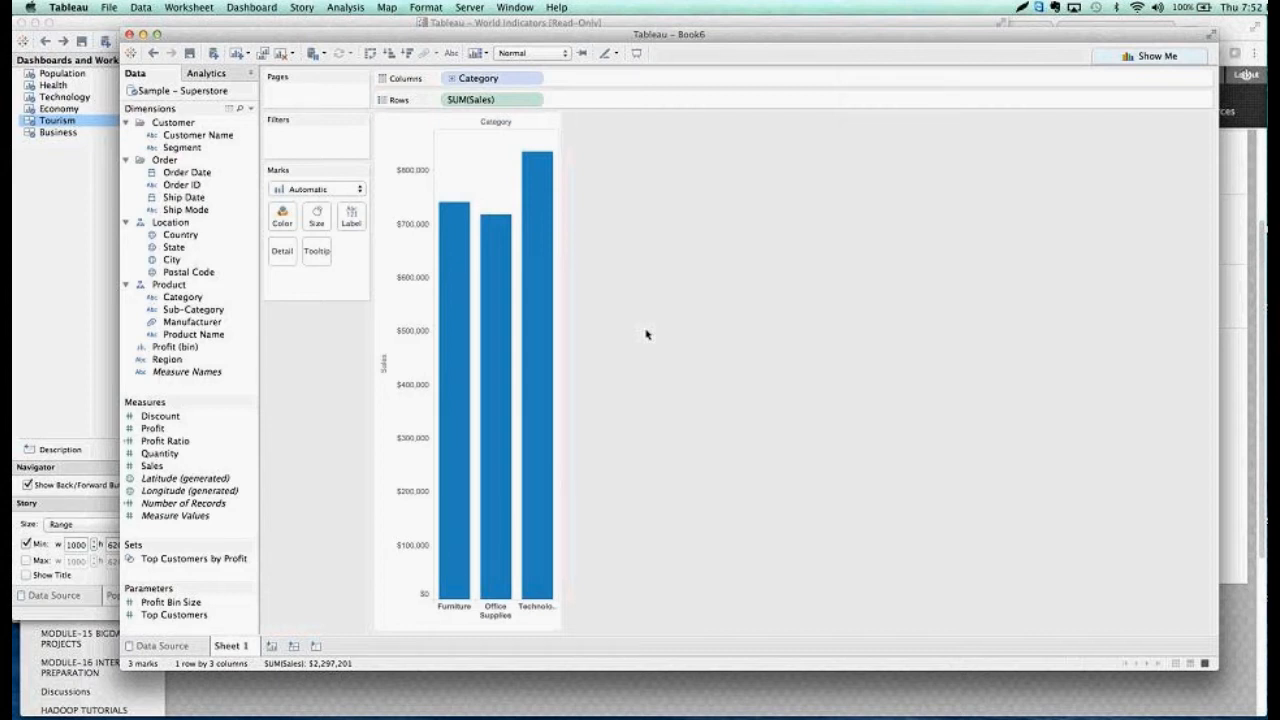
Try the sales-by-category view as a pie chart, stacked bars and horizontal bars using Show Me
left_click(1150, 58)
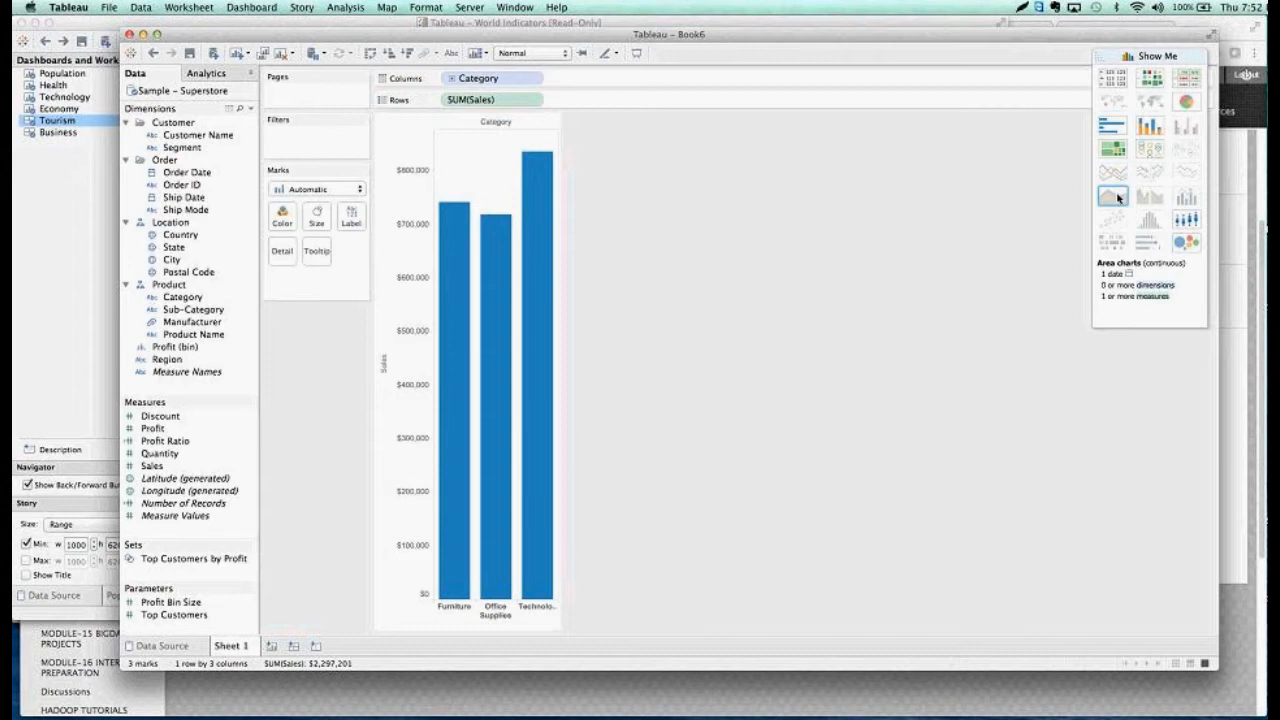
left_click(1186, 101)
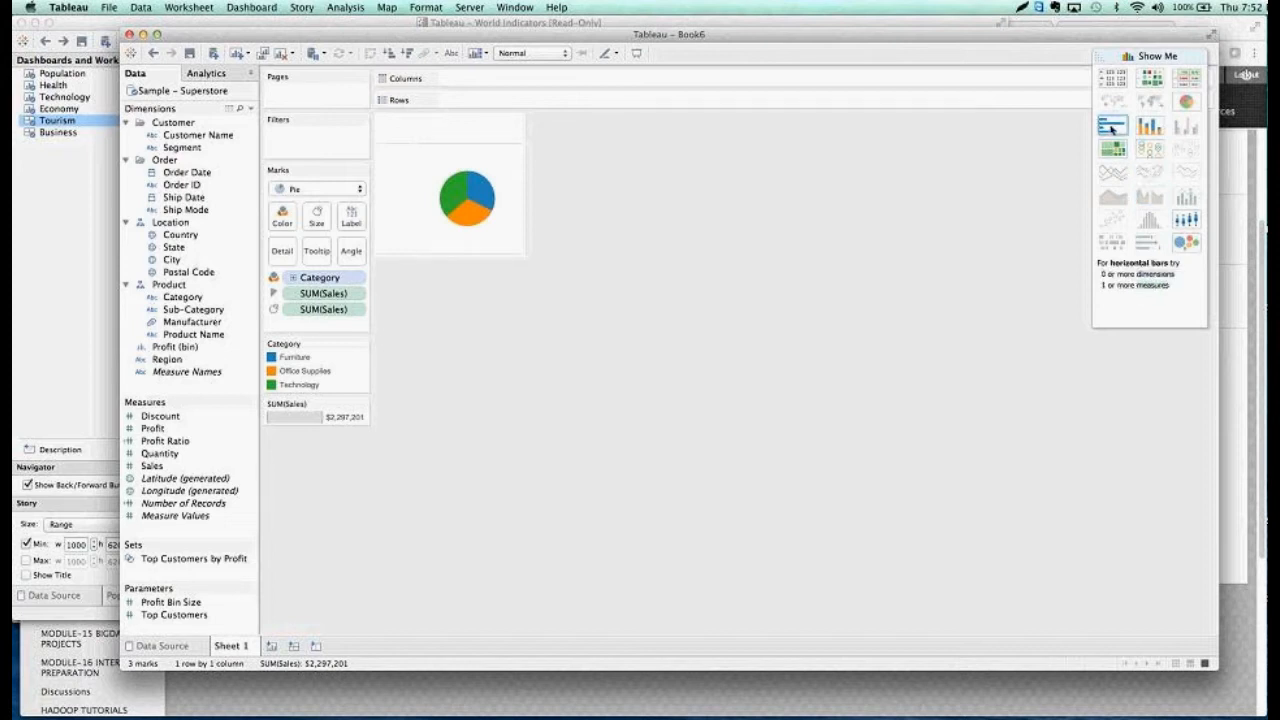
left_click(1147, 124)
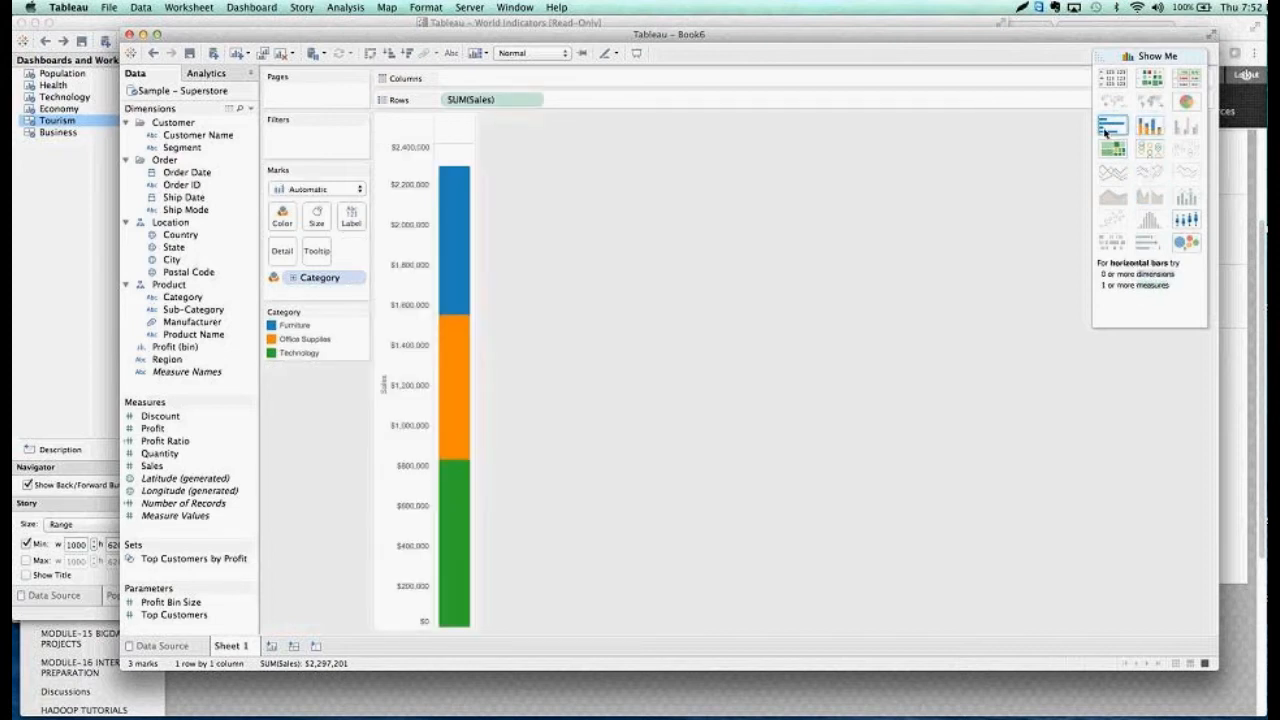
left_click(1106, 132)
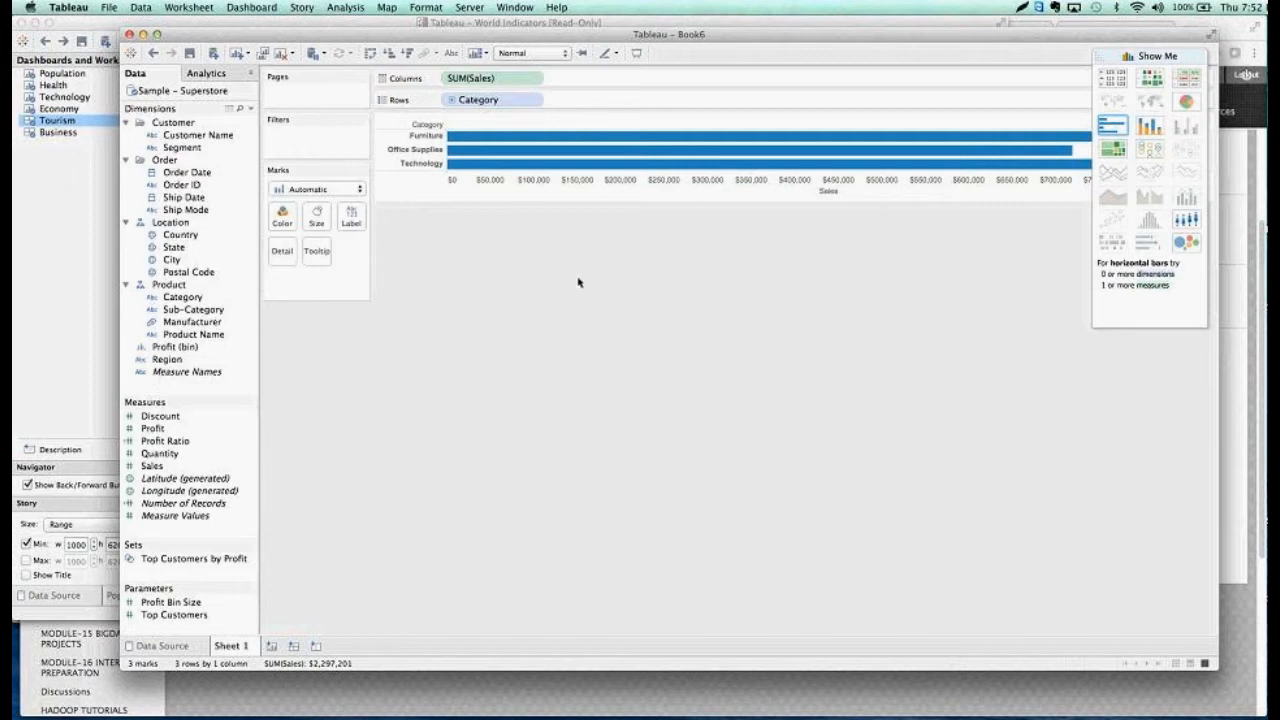
Swap the chart's rows and columns back and forth, finishing with Category in columns and Sales in rows
left_click(370, 53)
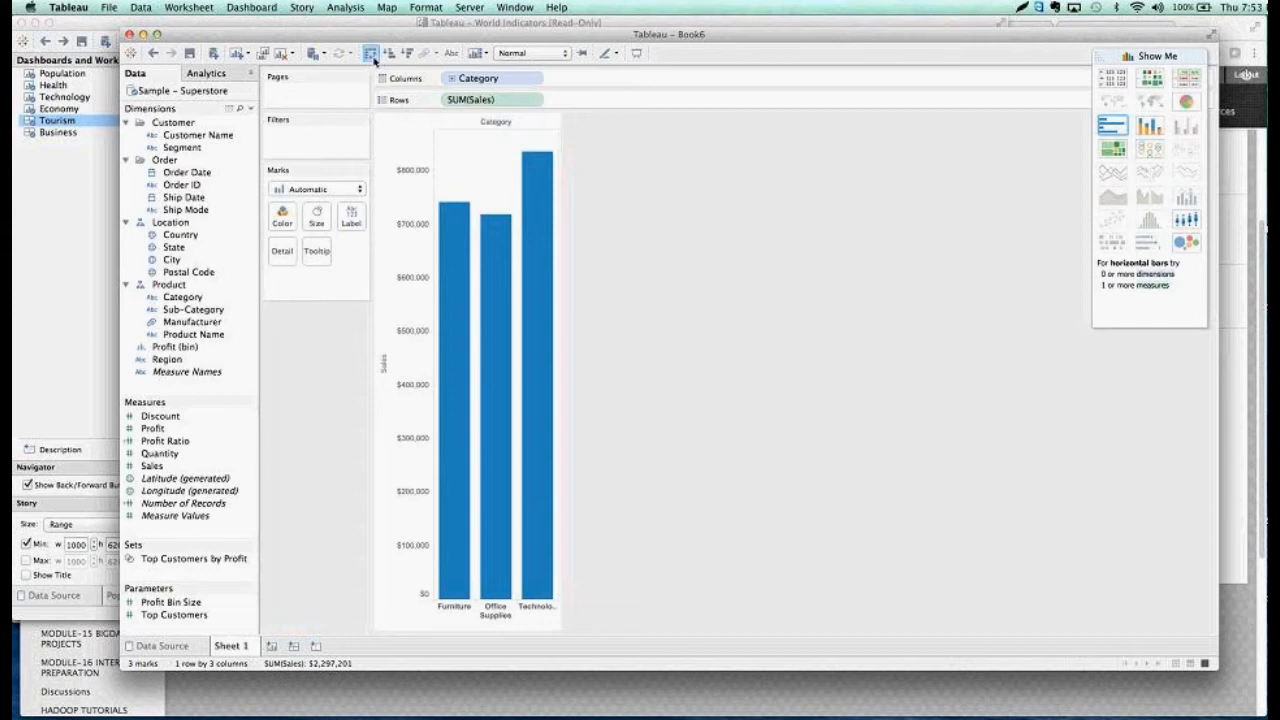
left_click(370, 53)
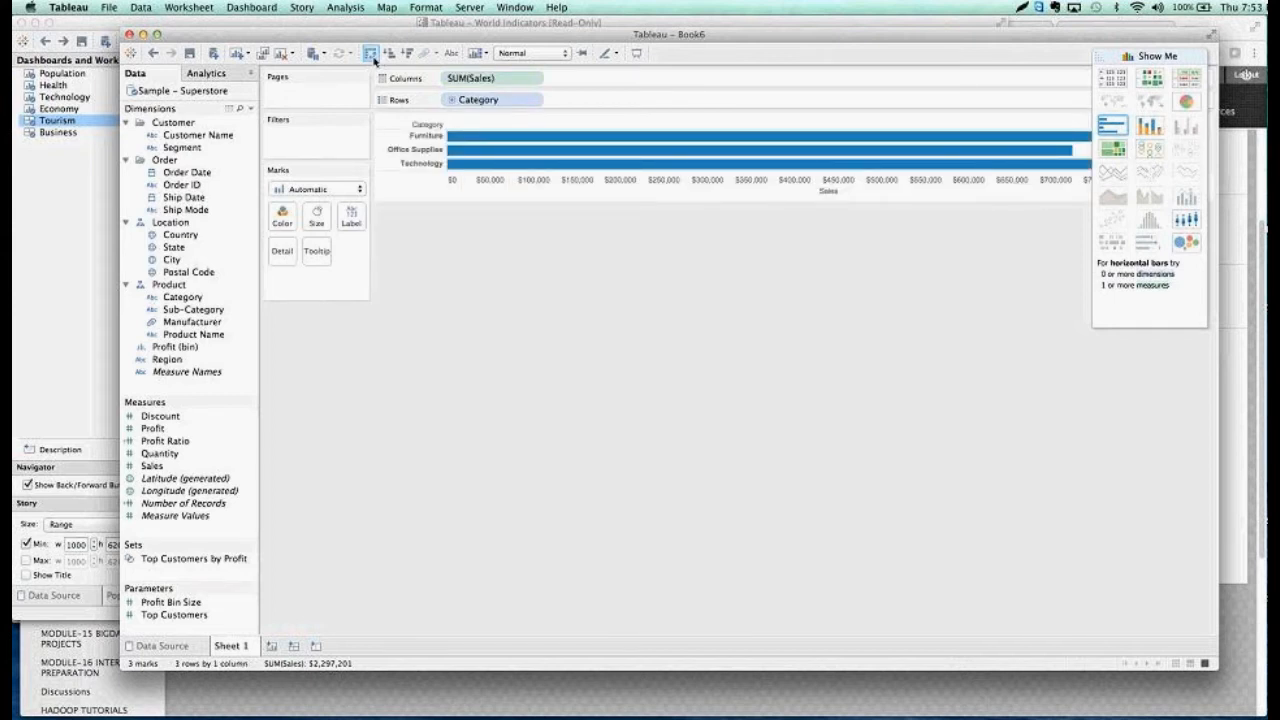
left_click(370, 53)
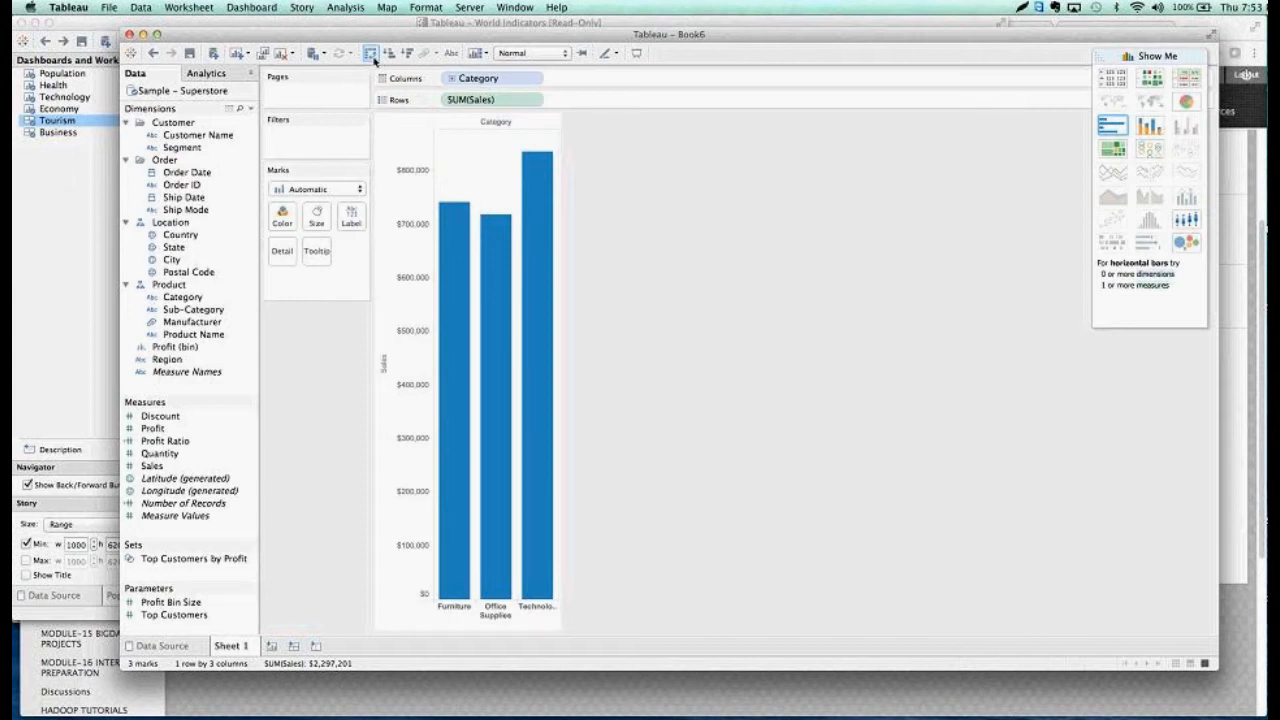
left_click(371, 55)
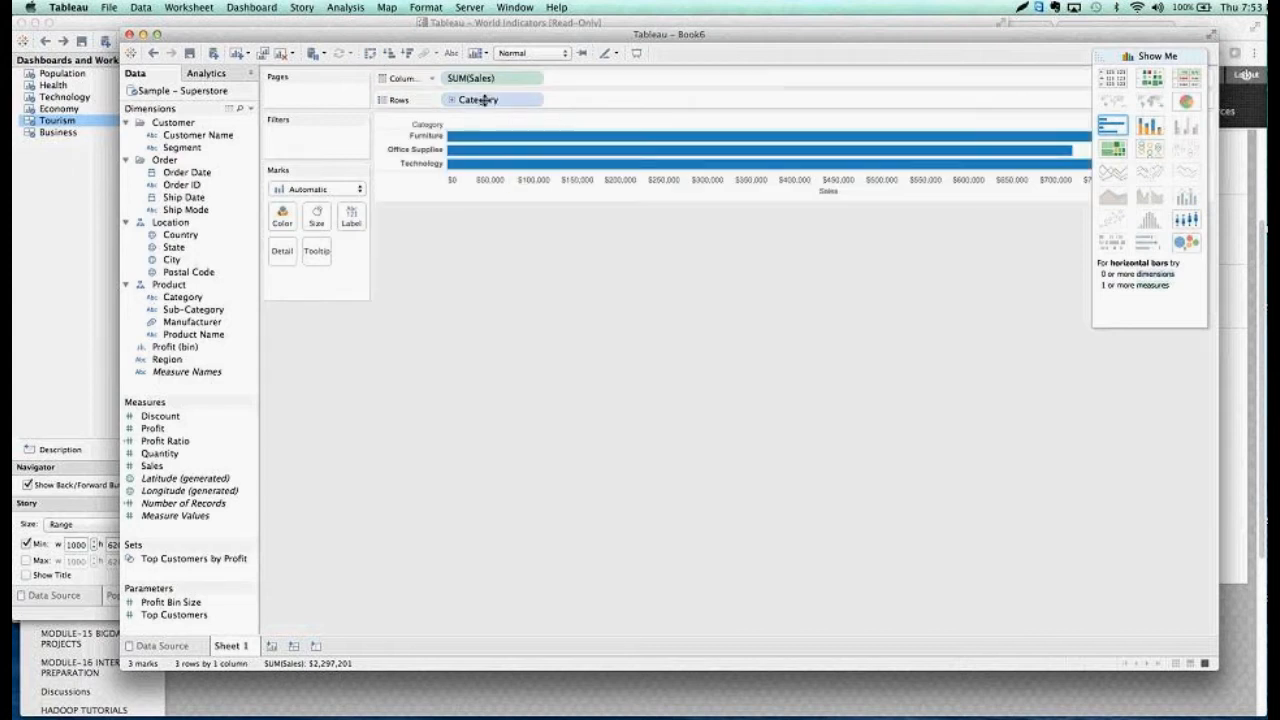
left_click(370, 53)
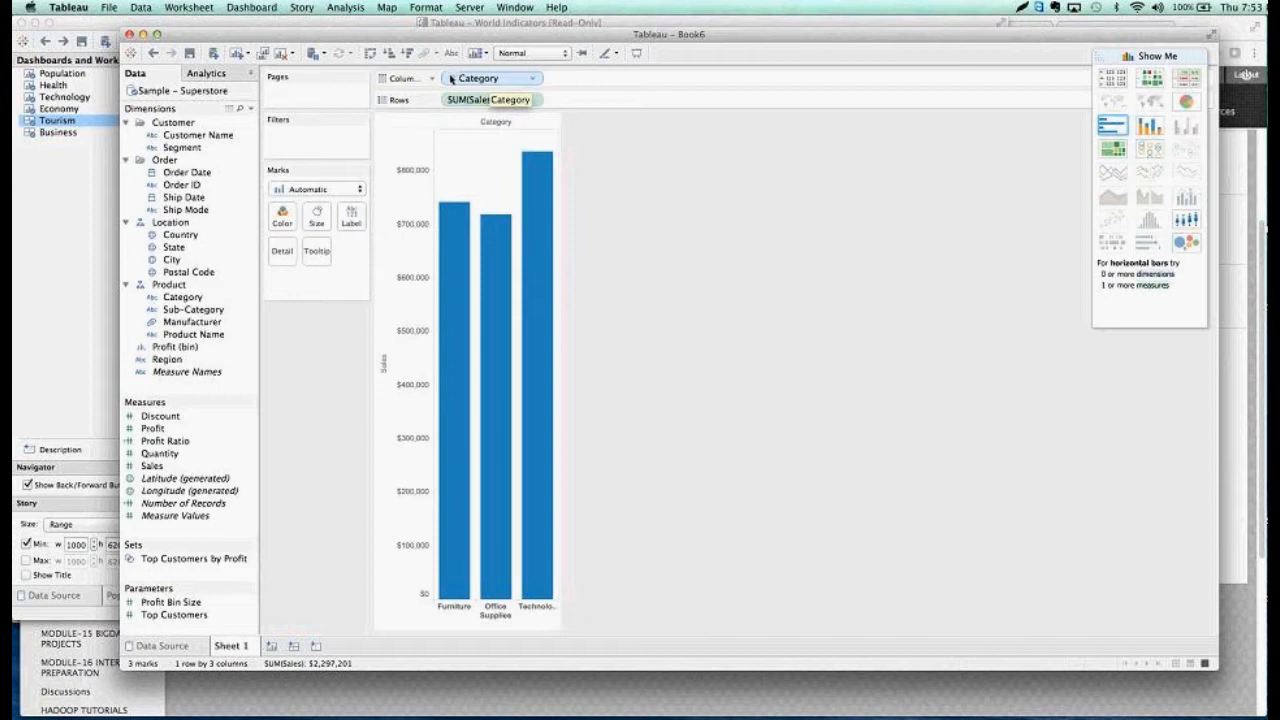
Drill Category down to Sub-Category in the columns and color the bars by Profit
left_click(450, 78)
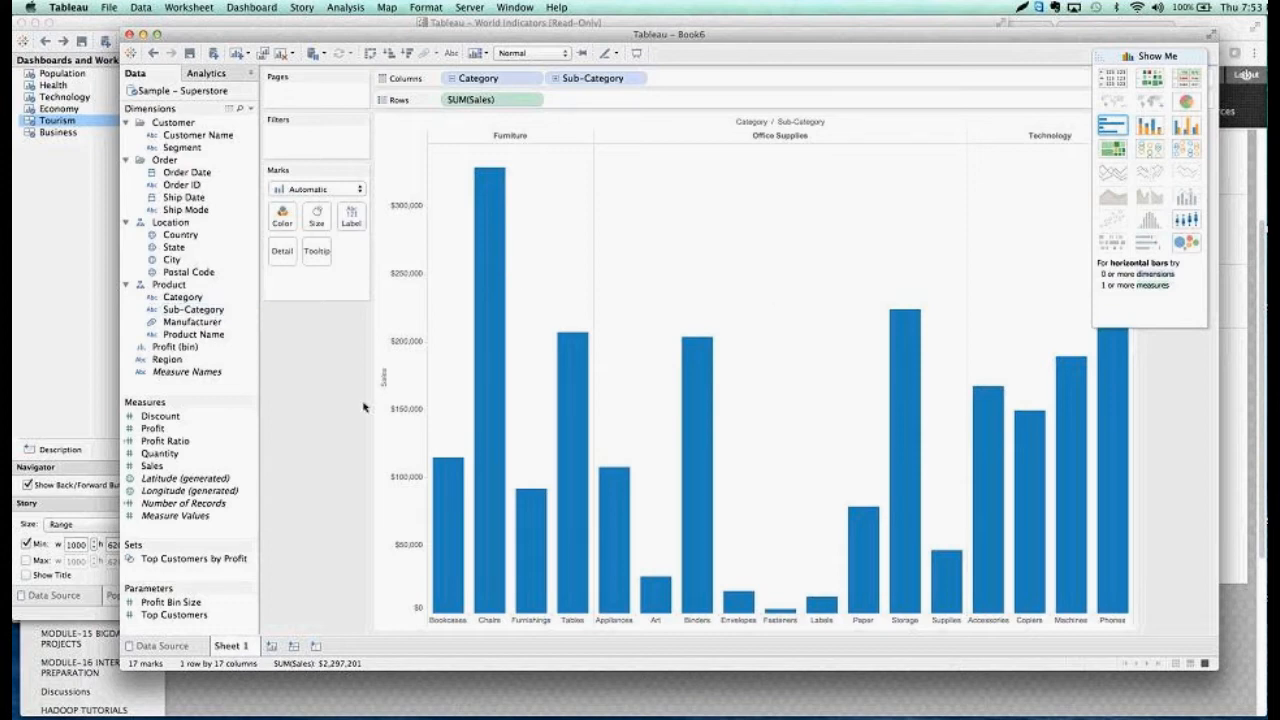
left_click_drag(155, 428, 283, 224)
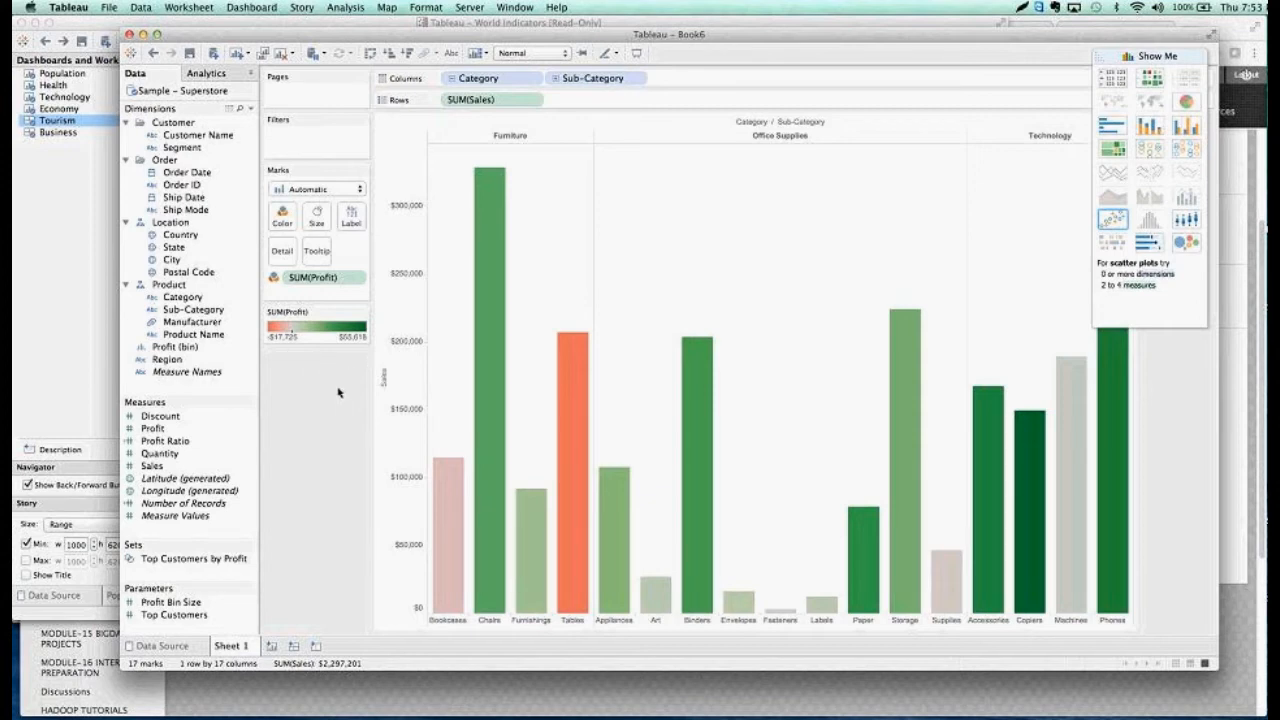
mouse_move(438, 523)
Split the bar chart into rows by Region ahead of Sales and collapse the Show Me chart chooser
left_click_drag(167, 359, 442, 100)
mouse_move(562, 466)
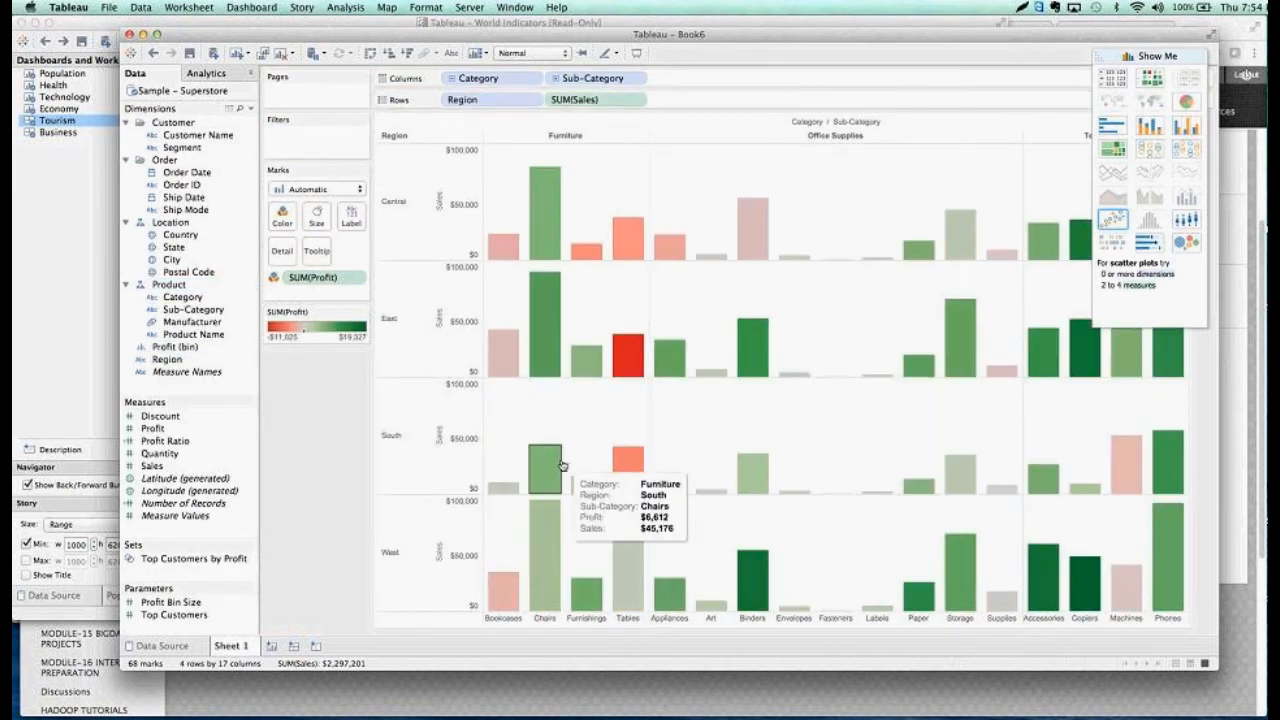
left_click(1170, 57)
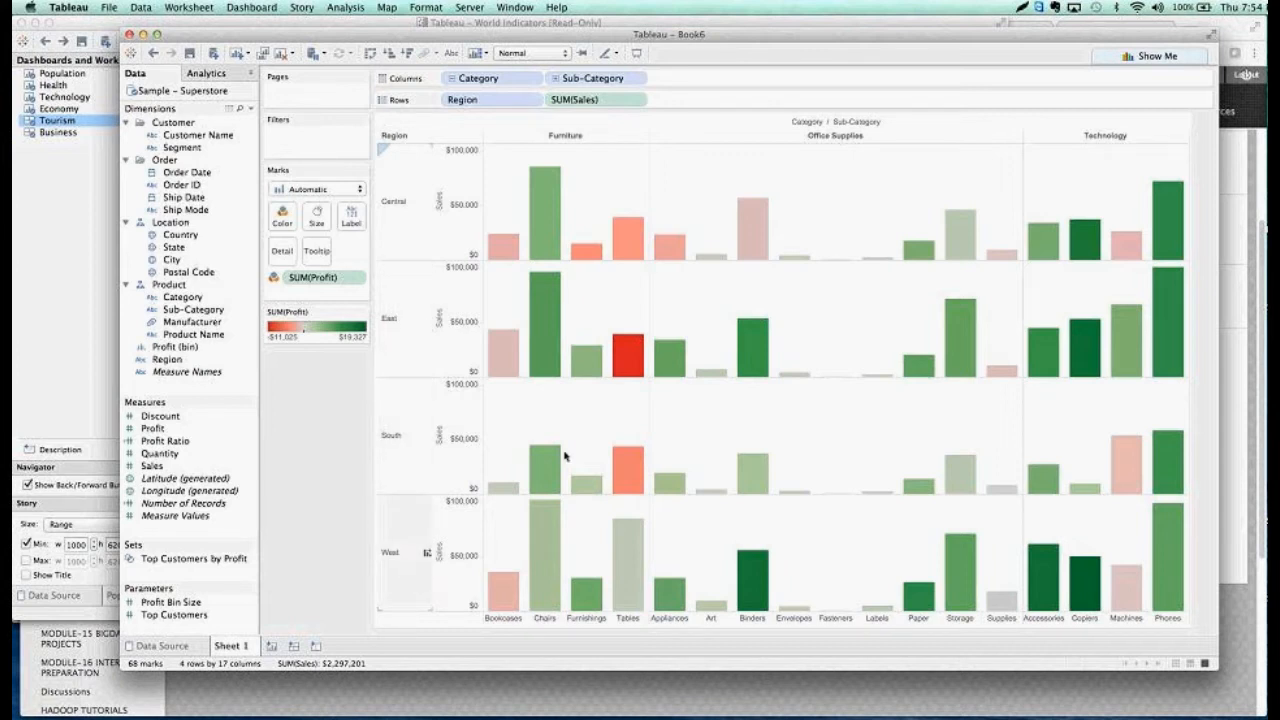
Inspect the details of the Furniture Tables bar in the East region and clear its selection
mouse_move(624, 360)
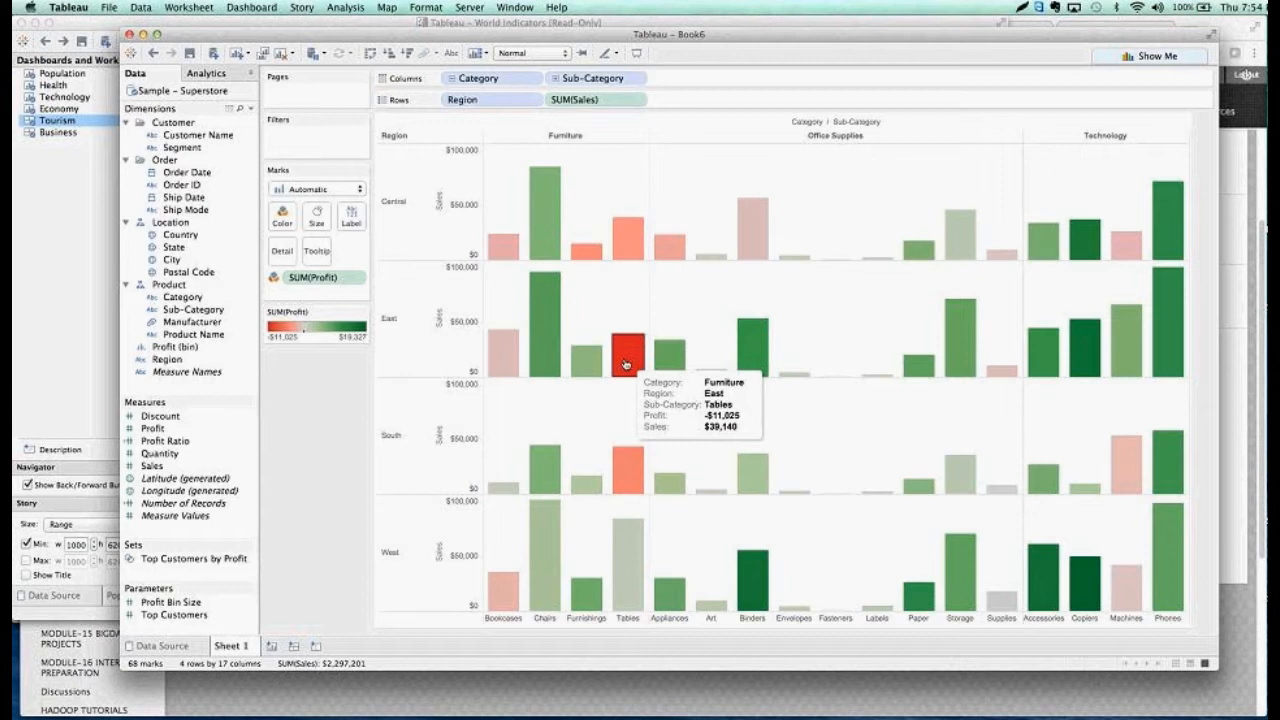
left_click(625, 362)
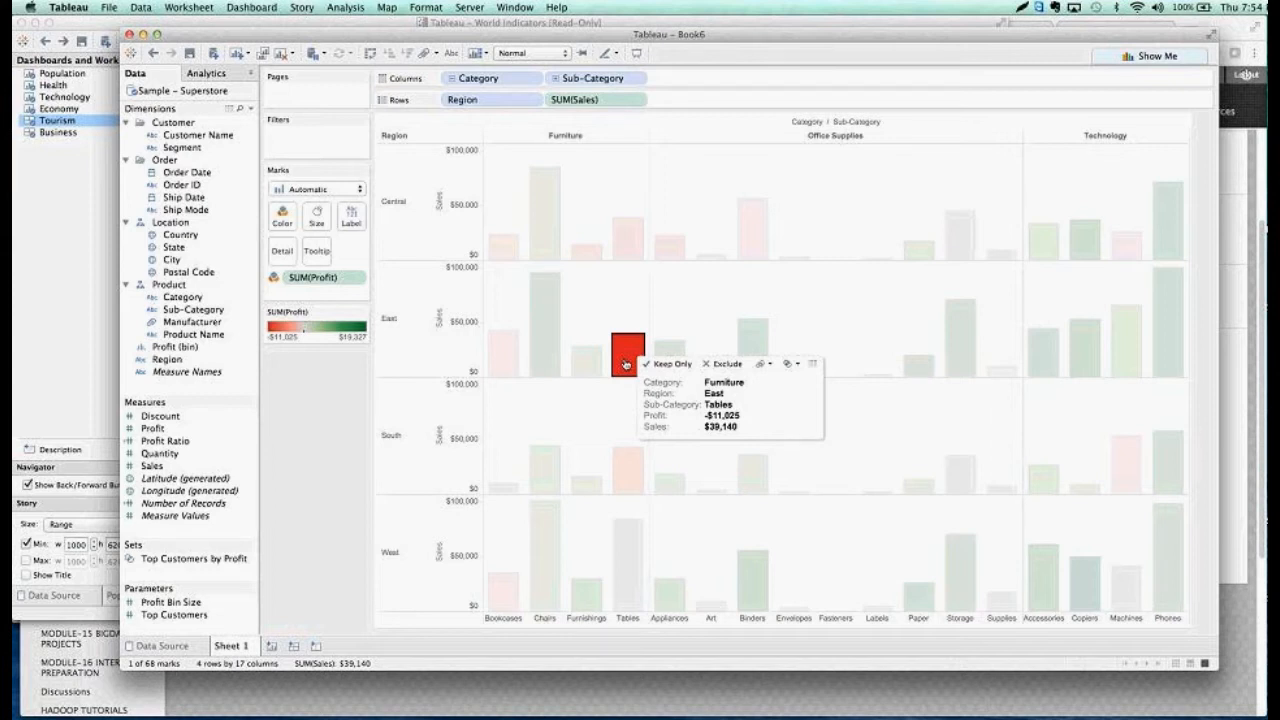
left_click(625, 364)
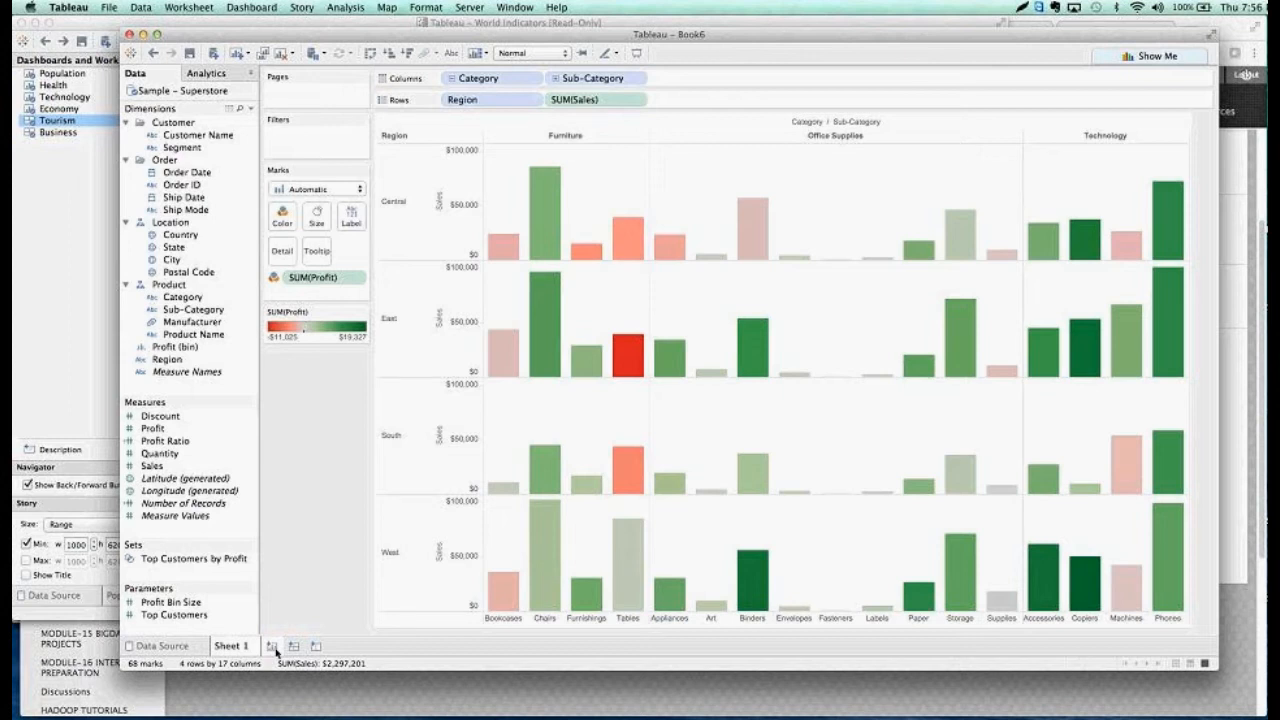
Duplicate Sheet 1 as a crosstab and color the crosstab's values by Profit
right_click(236, 651)
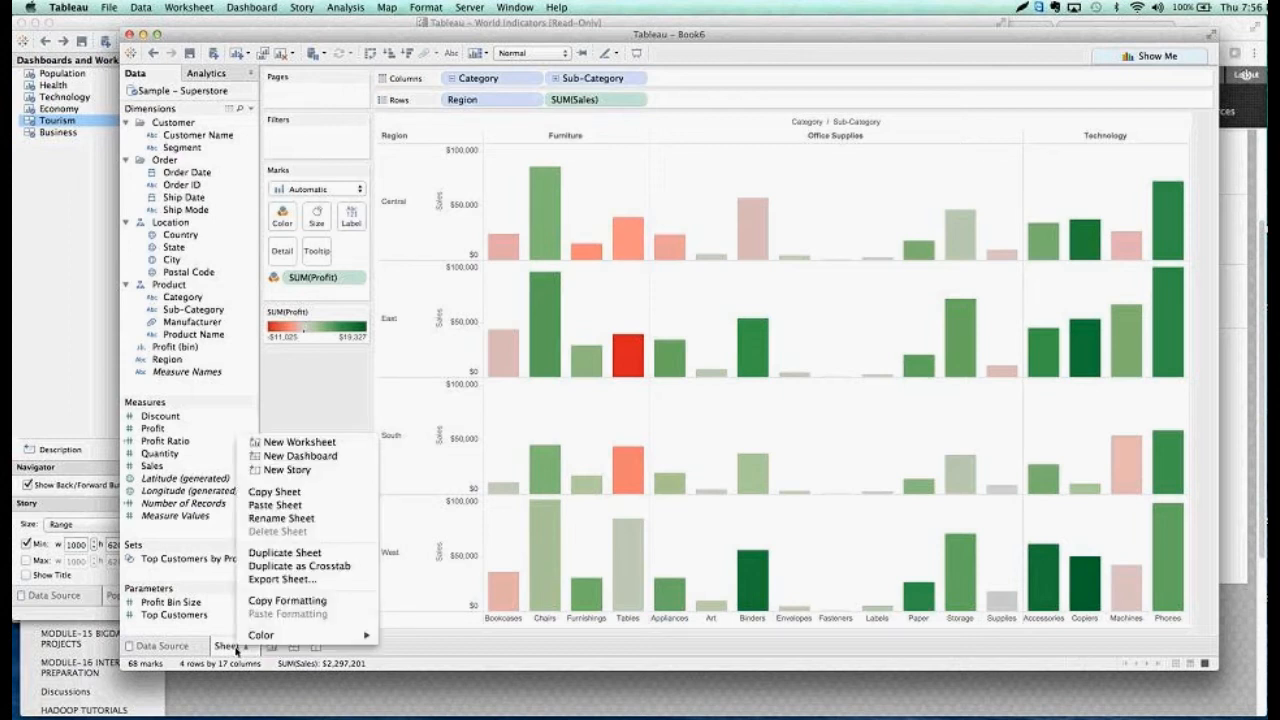
left_click(316, 566)
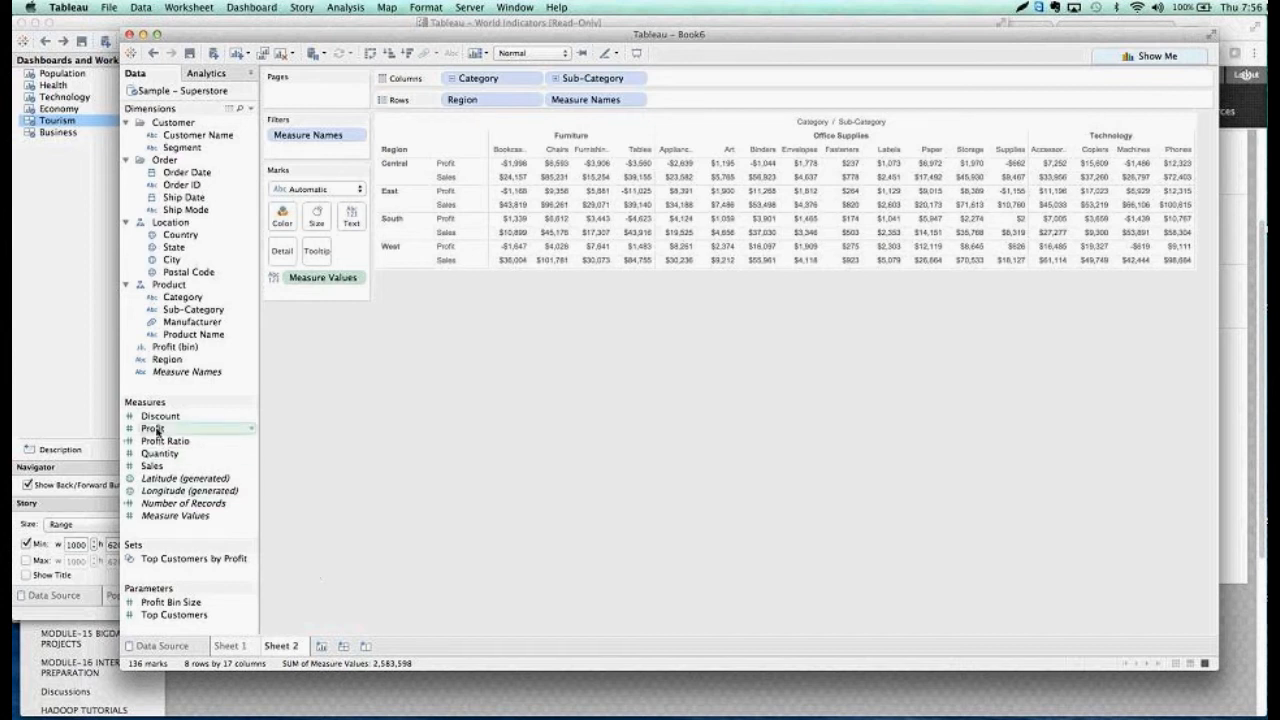
left_click_drag(155, 430, 277, 219)
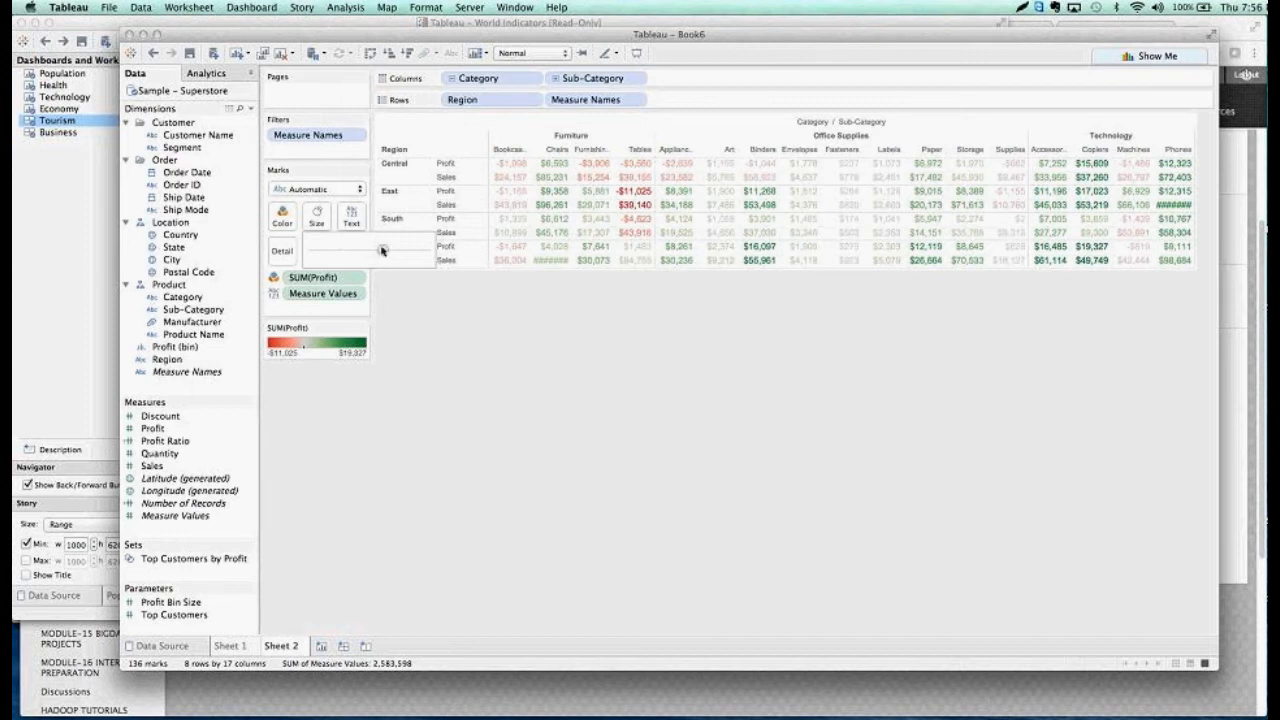
Try a larger text size and swapped rows and columns in the crosstab, reverting both
left_click_drag(381, 250, 381, 251)
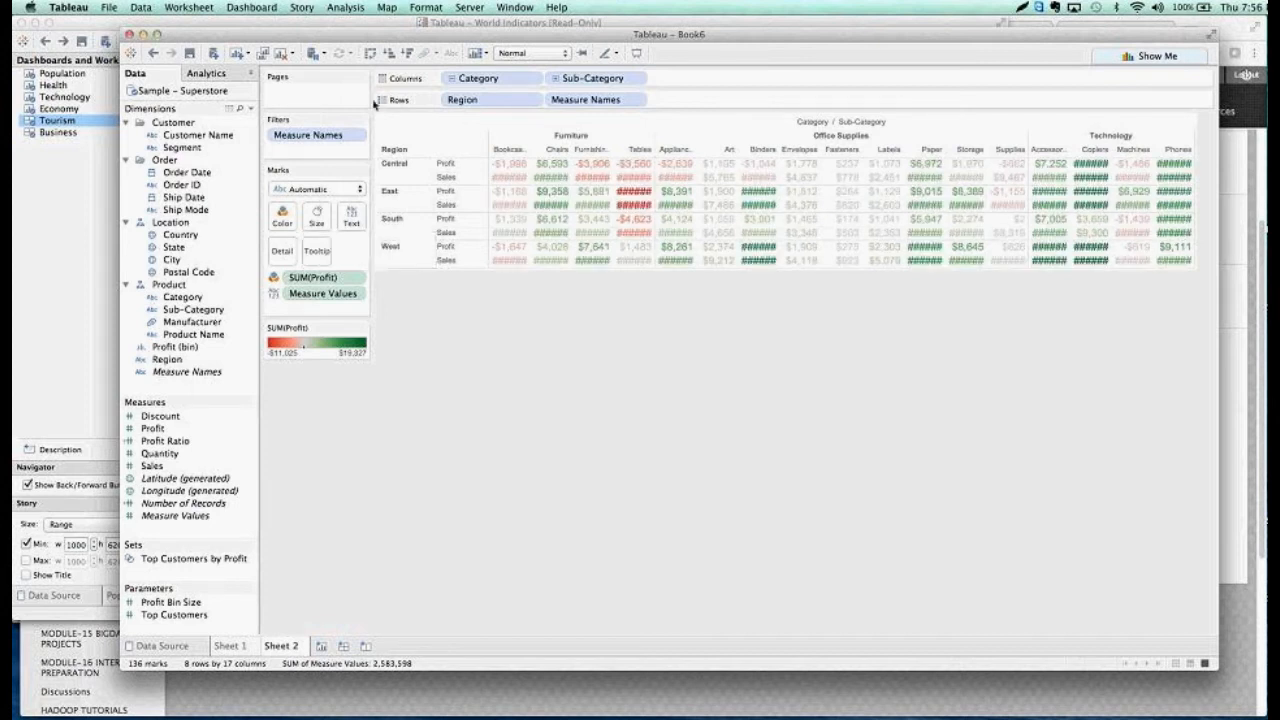
left_click(370, 56)
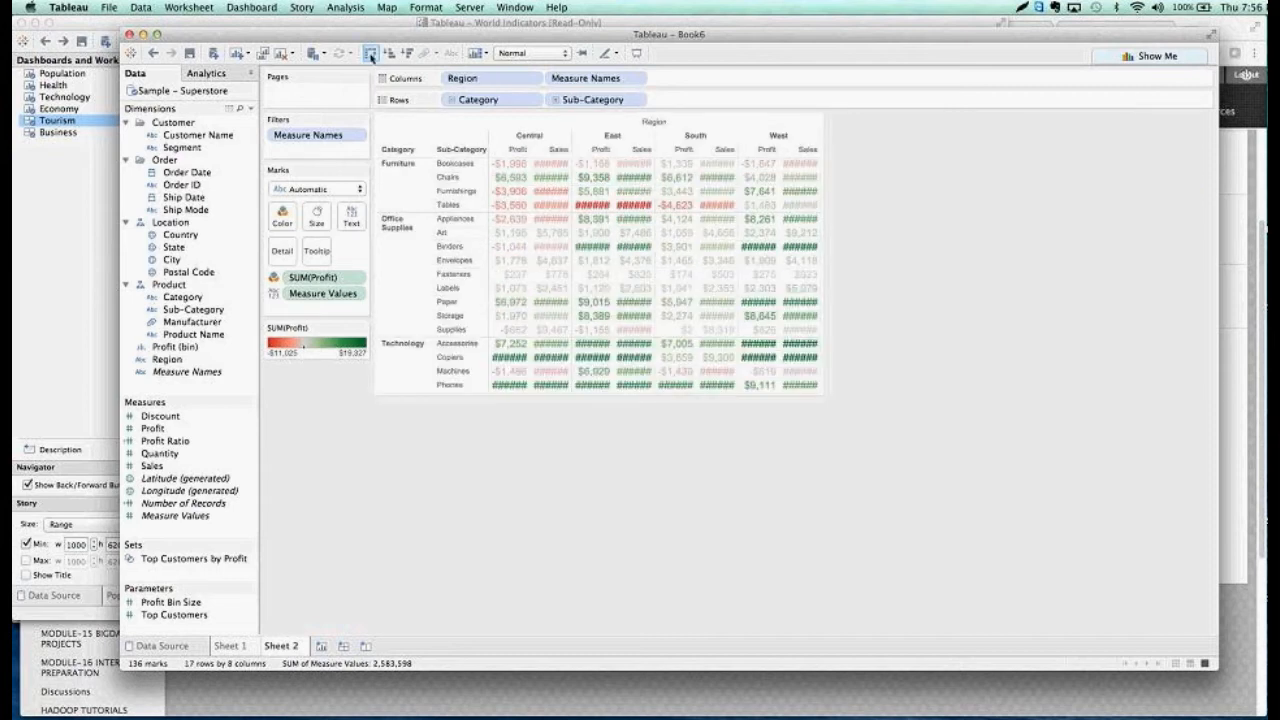
left_click(370, 56)
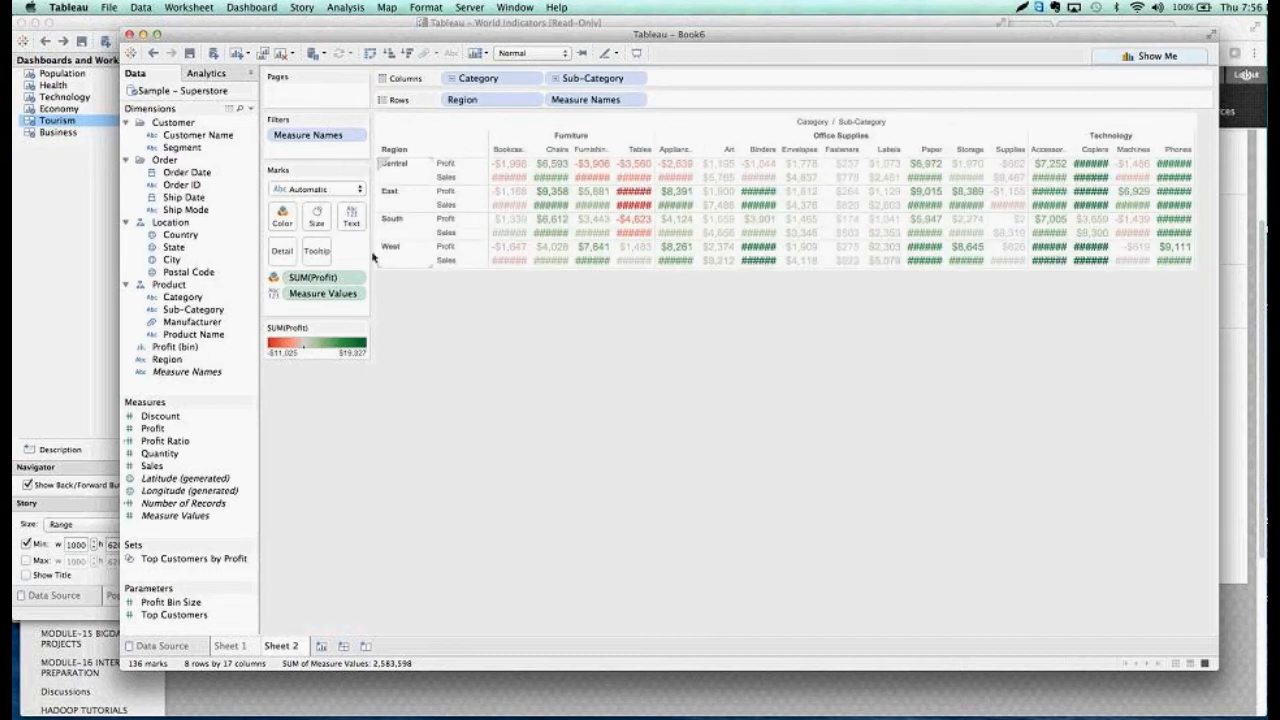
left_click(318, 218)
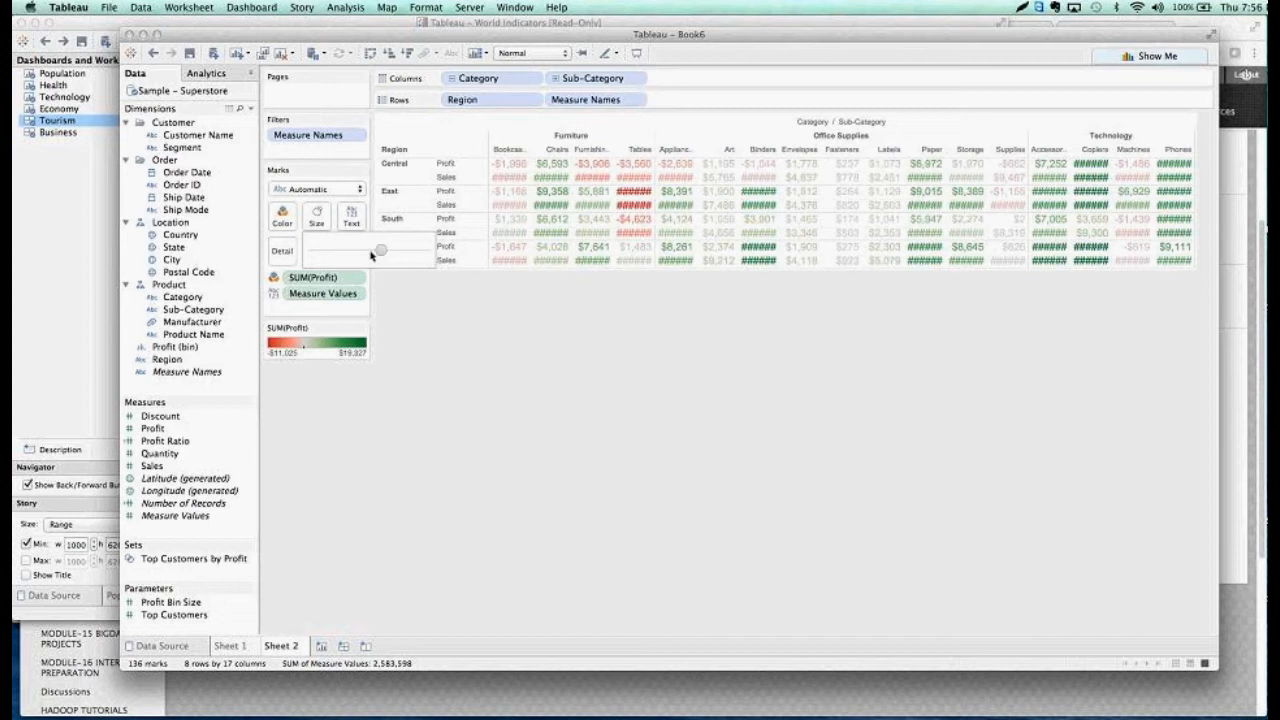
left_click_drag(370, 256, 370, 255)
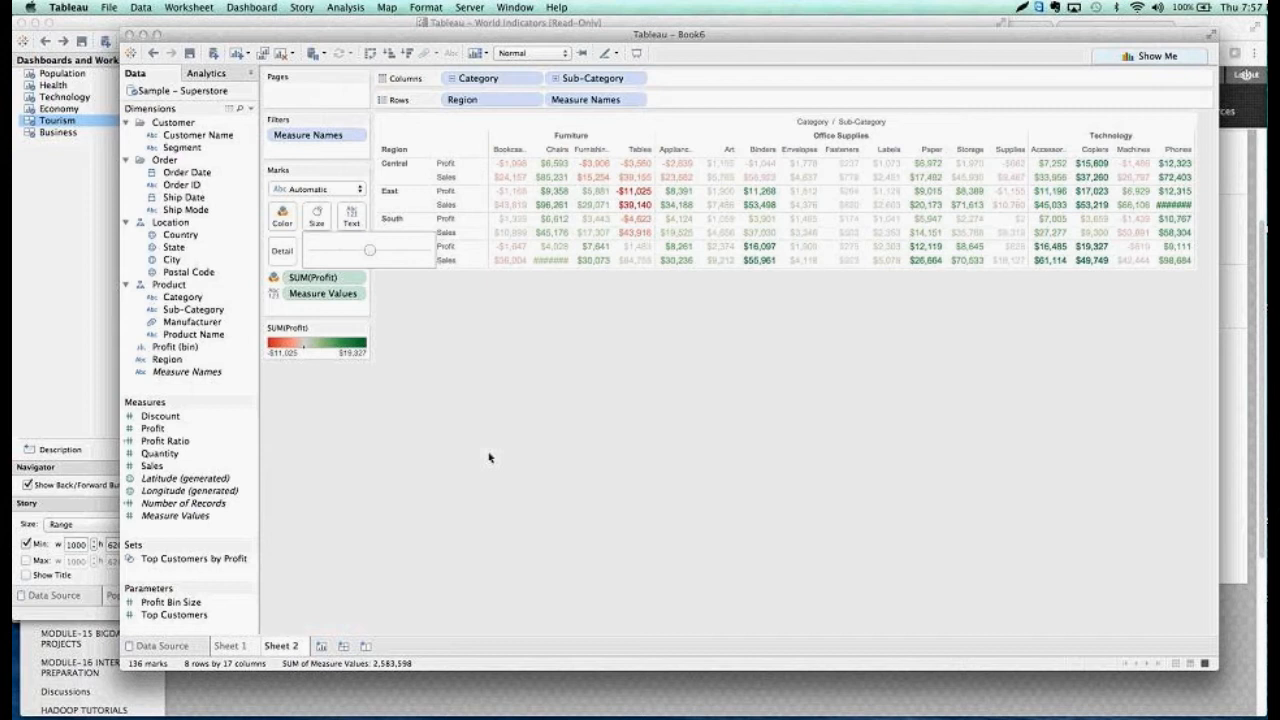
Return to the regional bar chart on Sheet 1
left_click(232, 647)
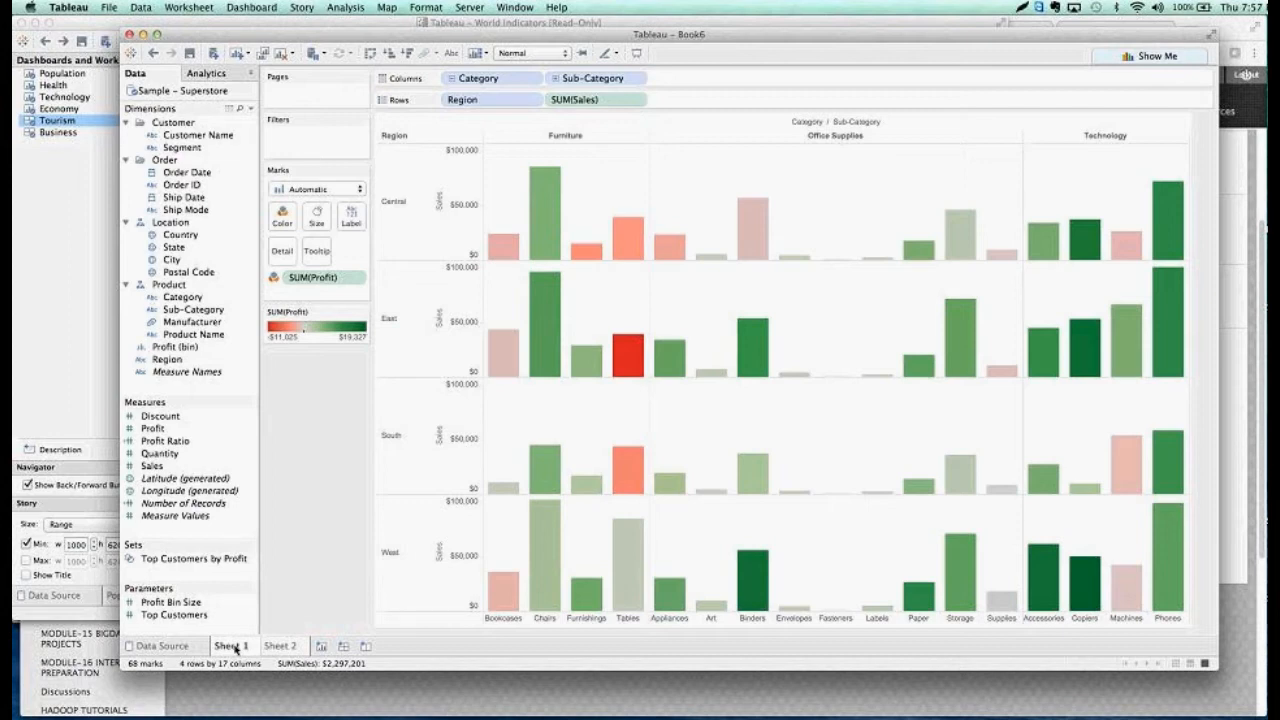
Plot Sales on columns against Profit on rows in a new worksheet and turn off measure aggregation
left_click(279, 647)
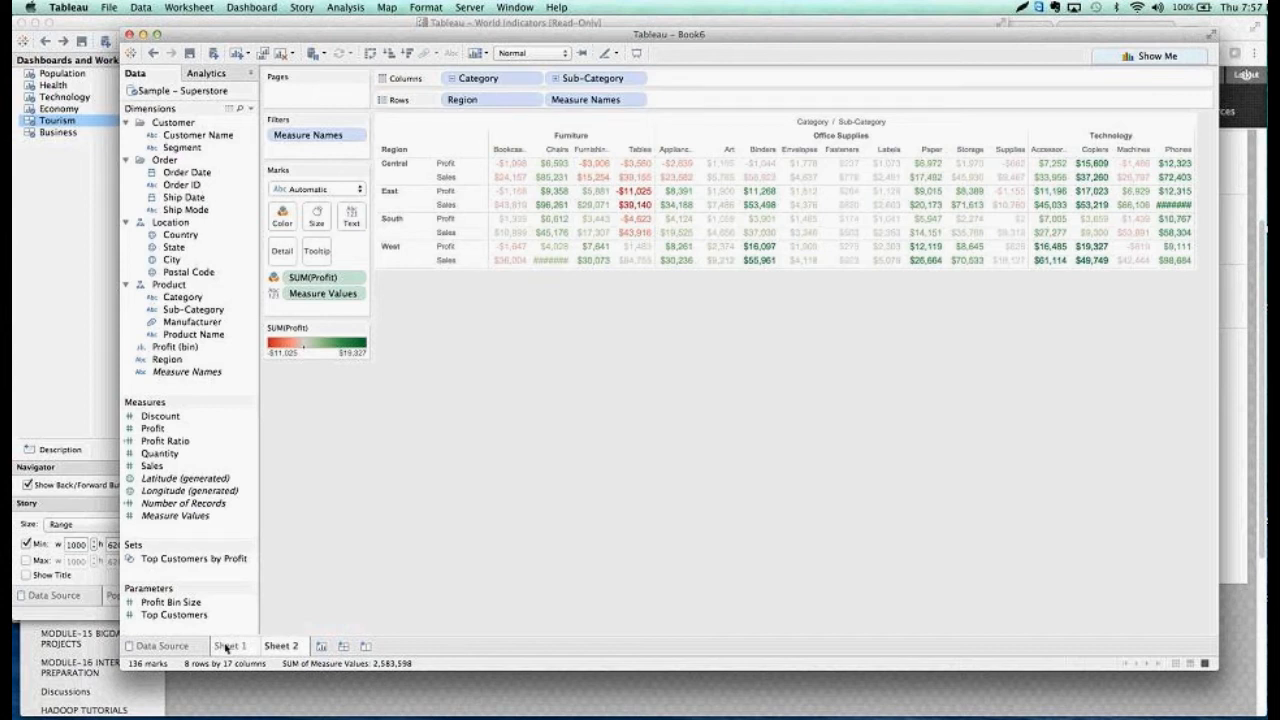
mouse_move(227, 648)
mouse_move(272, 650)
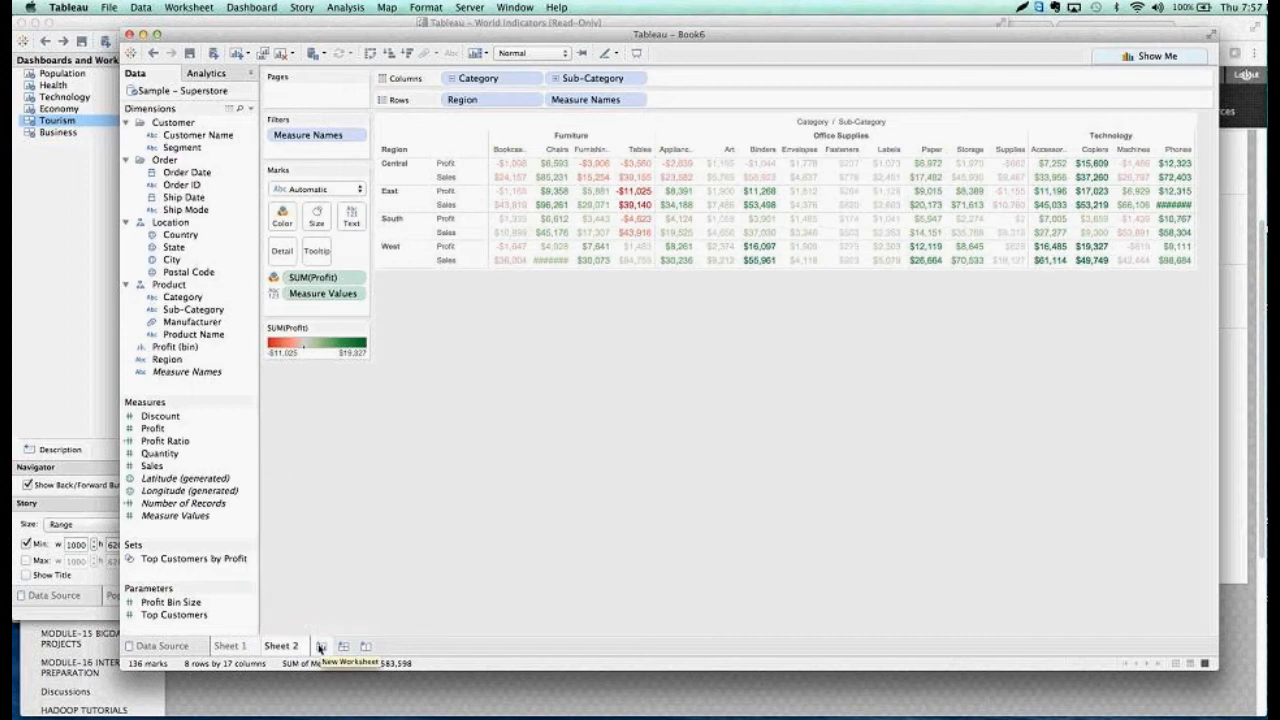
left_click(320, 647)
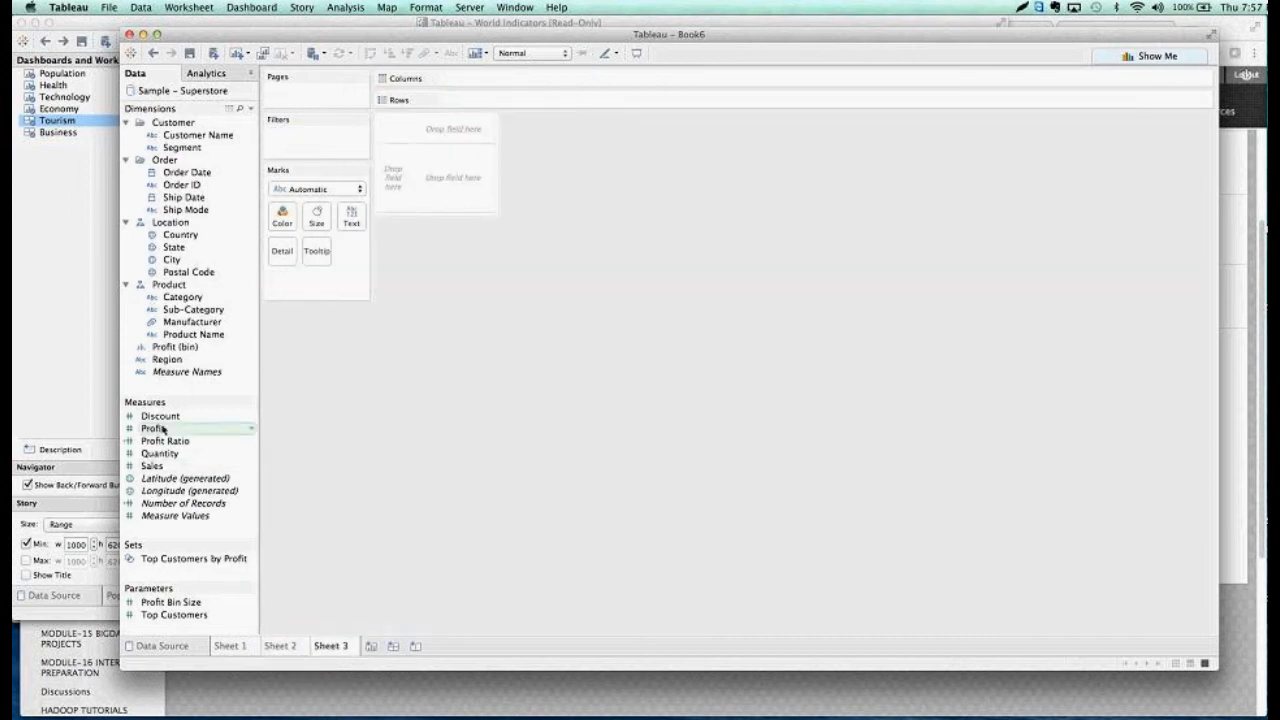
left_click_drag(151, 467, 491, 78)
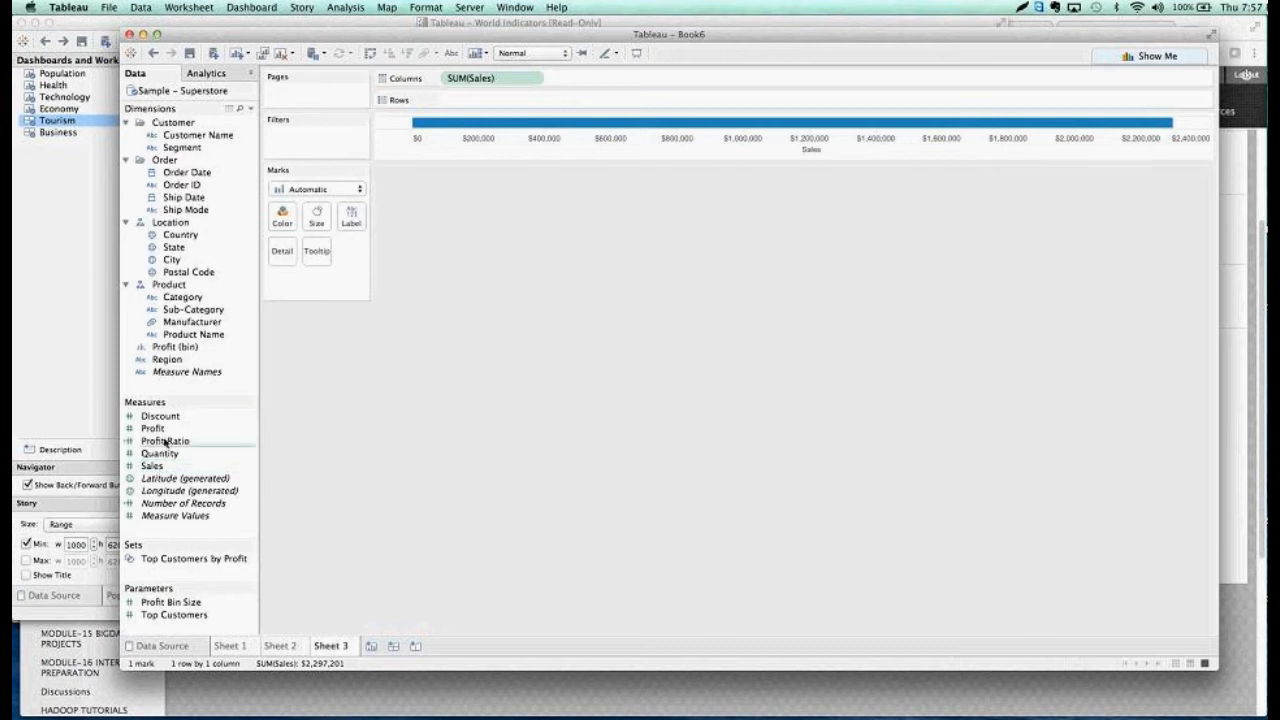
left_click_drag(152, 428, 473, 100)
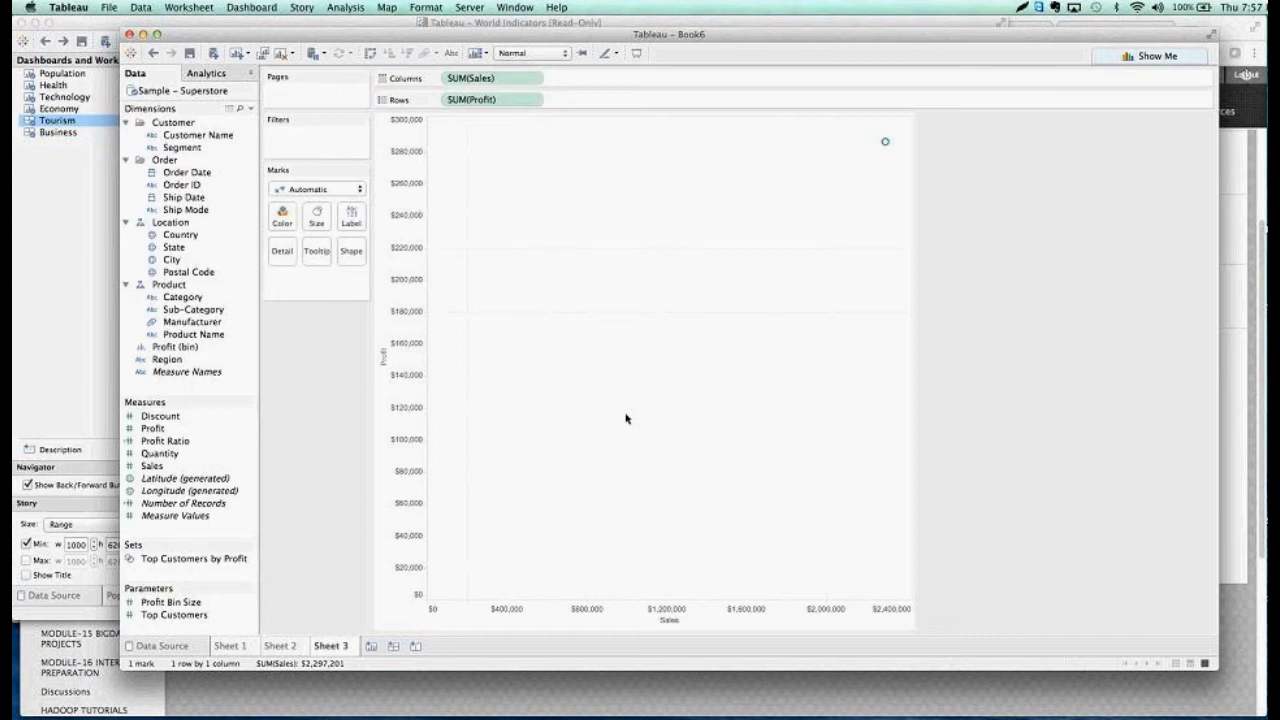
left_click(366, 7)
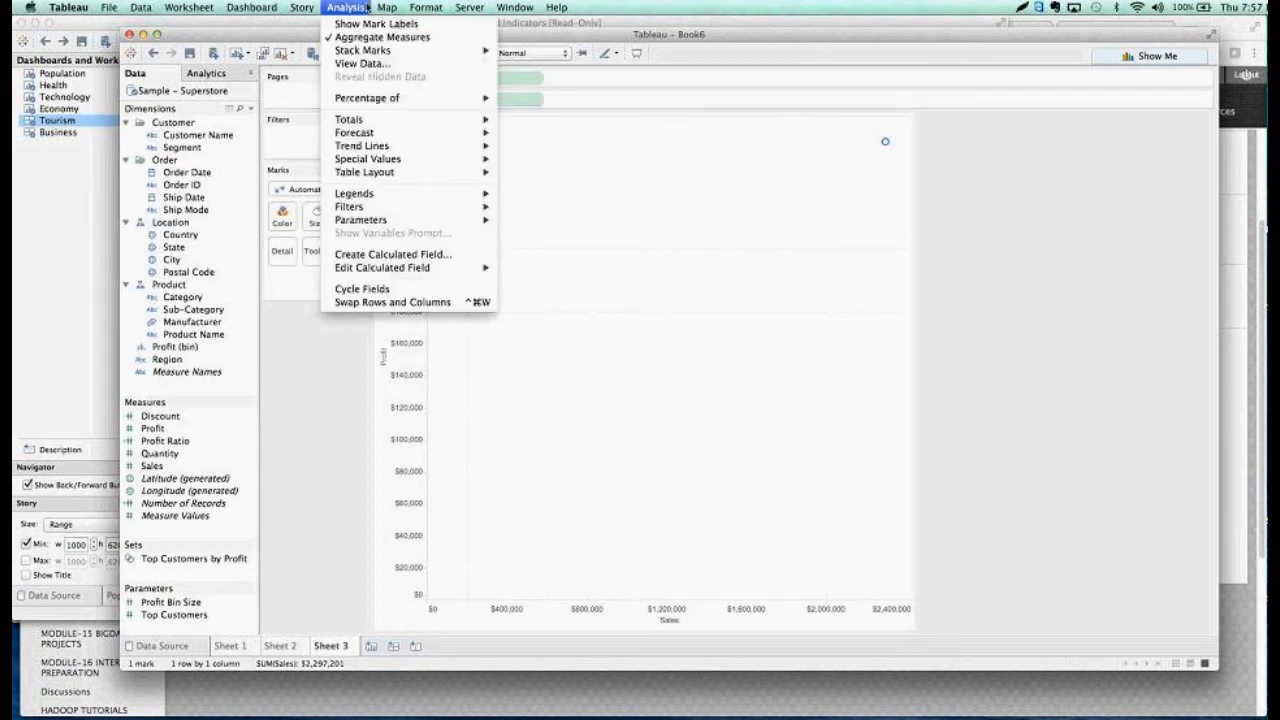
left_click(365, 37)
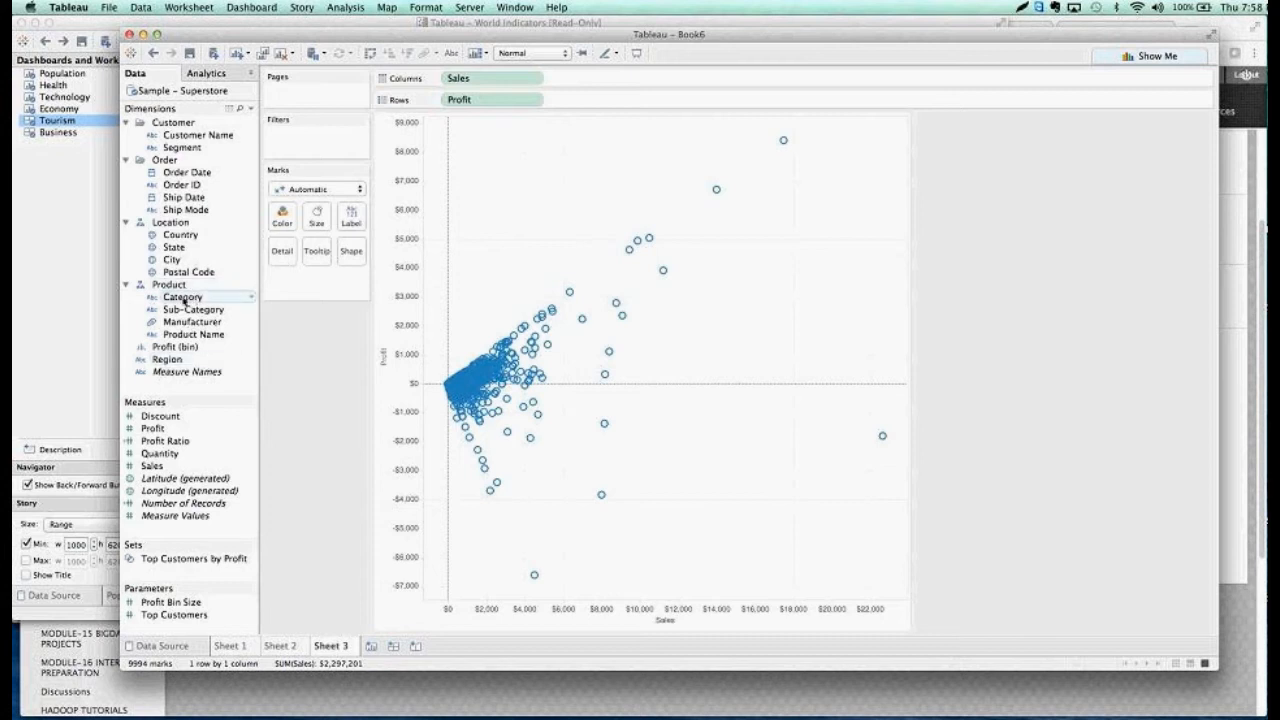
Color the scatter plot by Category, set its marks to Circle and label them with Customer Name
left_click_drag(170, 300, 280, 223)
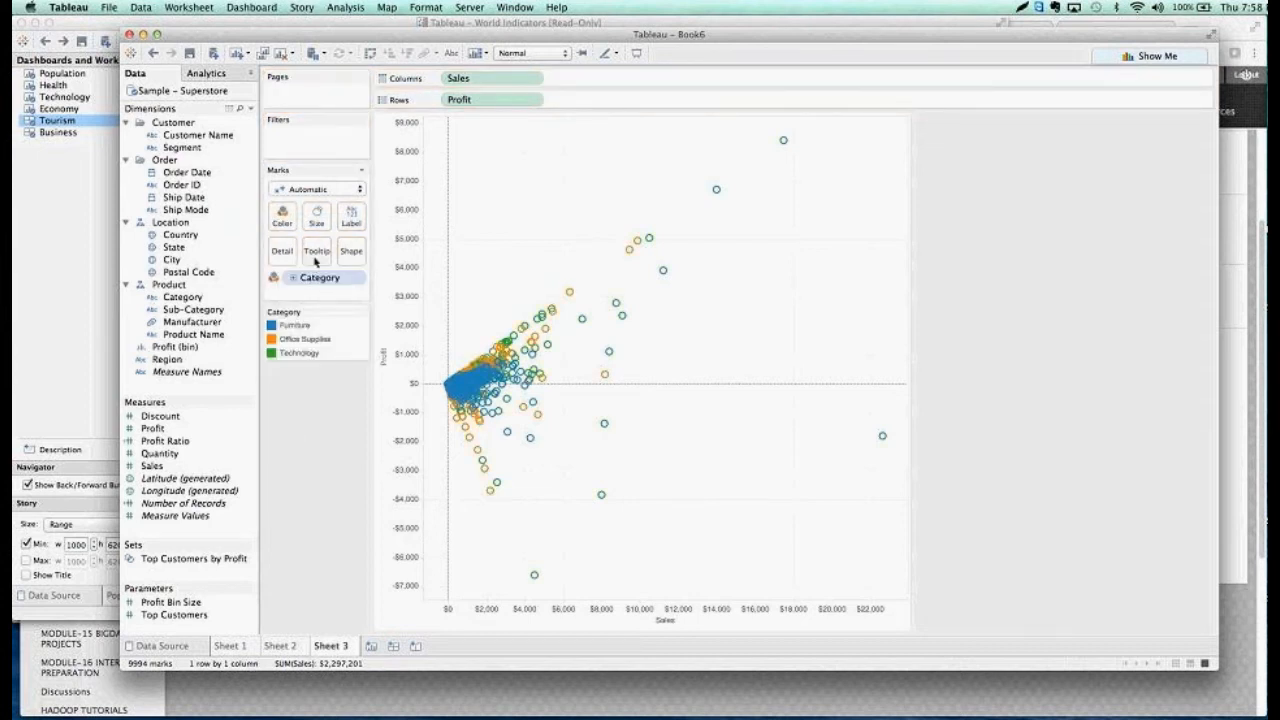
left_click(359, 190)
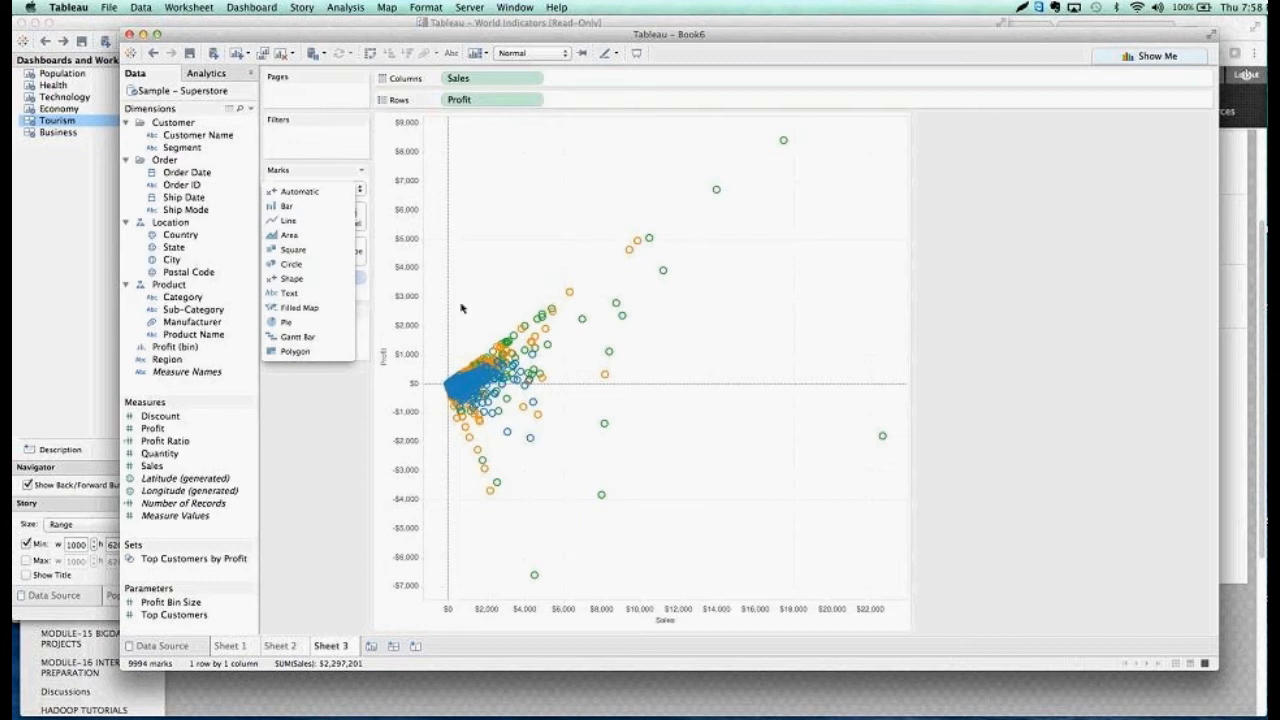
left_click(330, 266)
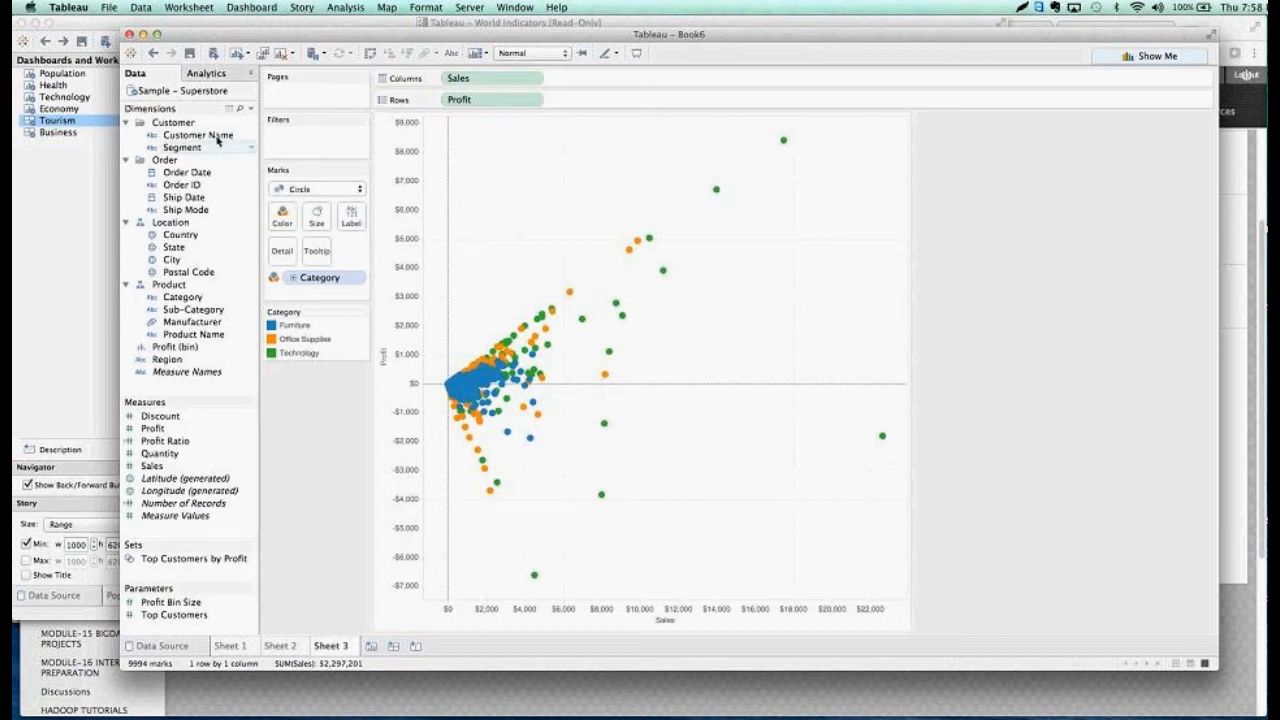
left_click_drag(217, 140, 356, 216)
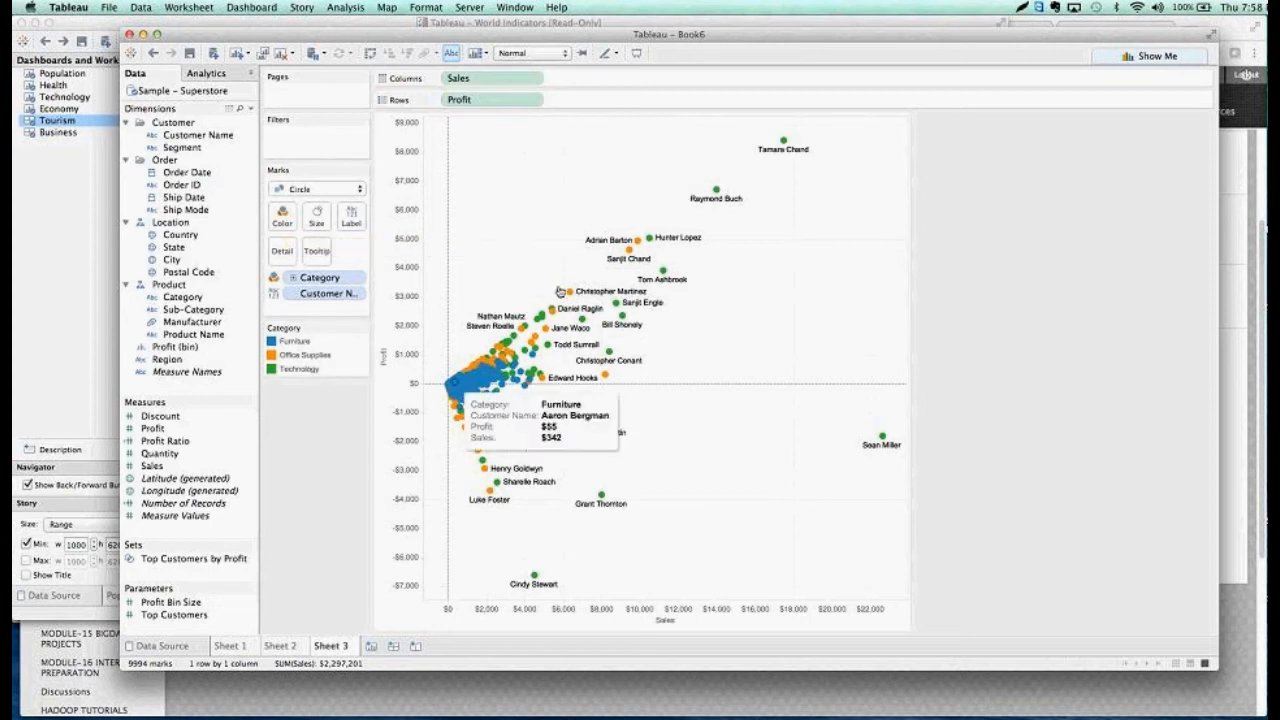
mouse_move(689, 246)
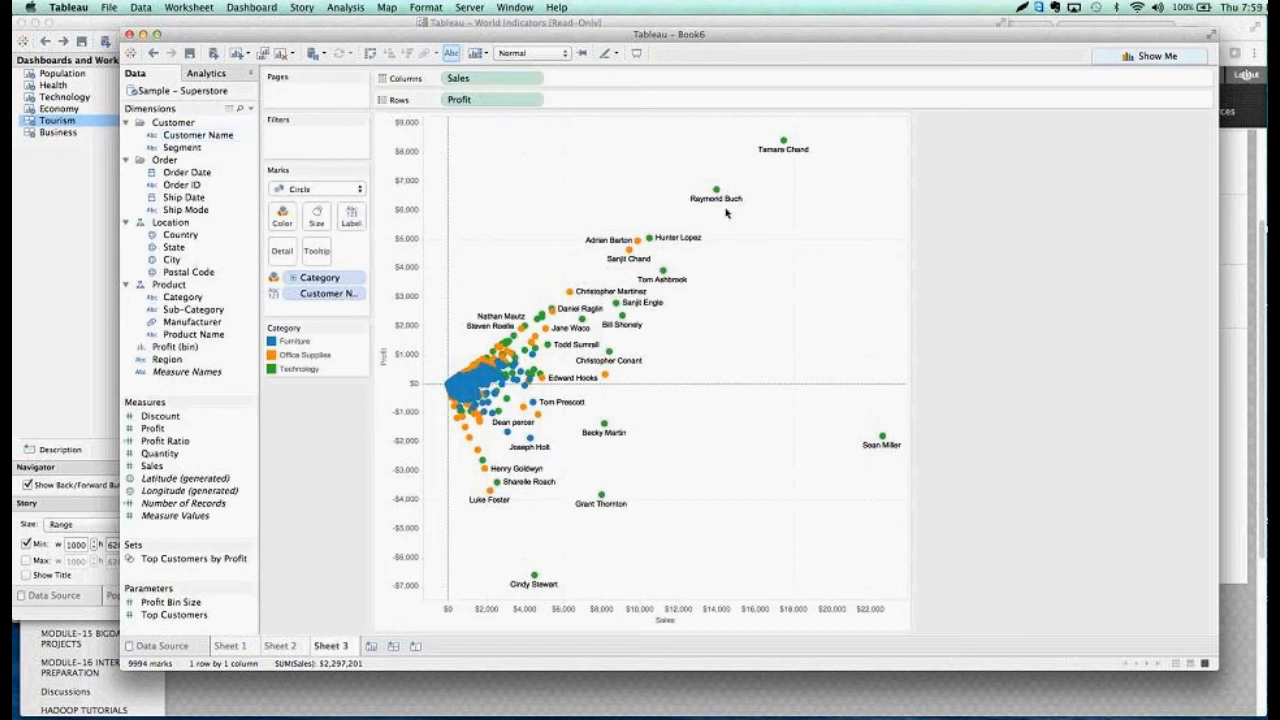
Show trend lines on the Sales and Profit scatter plot
right_click(767, 286)
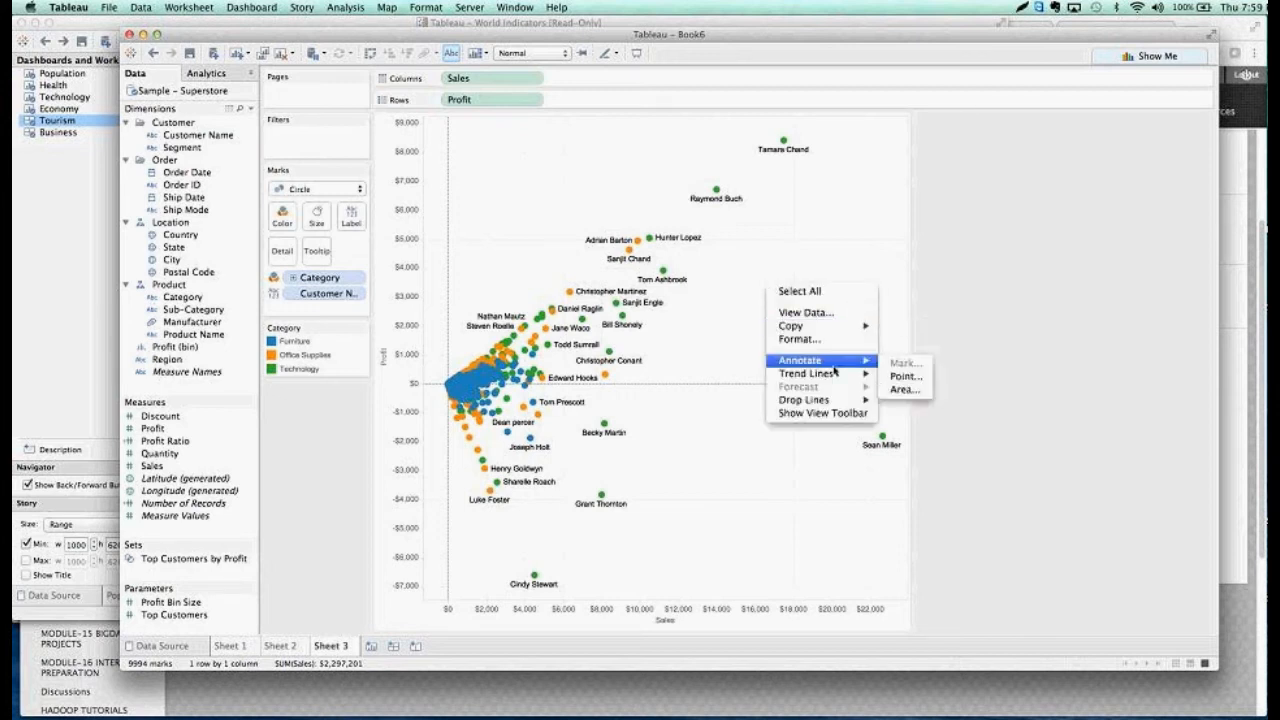
mouse_move(838, 374)
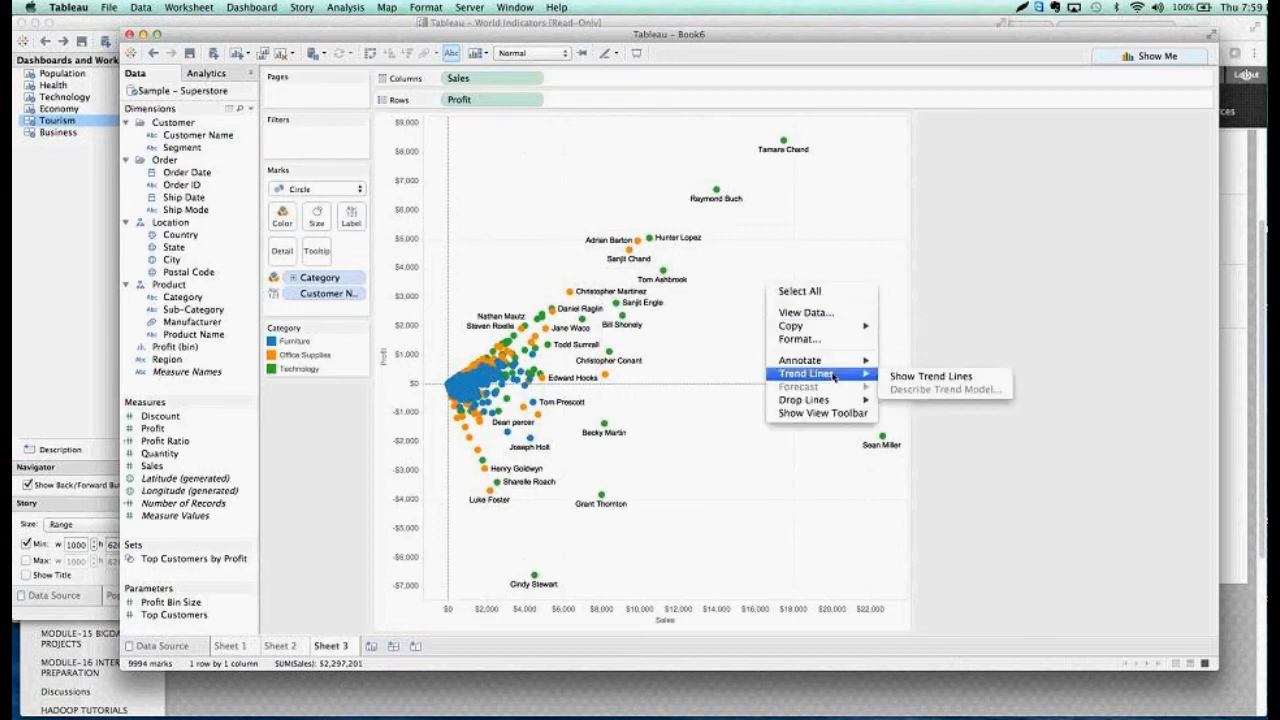
left_click(912, 376)
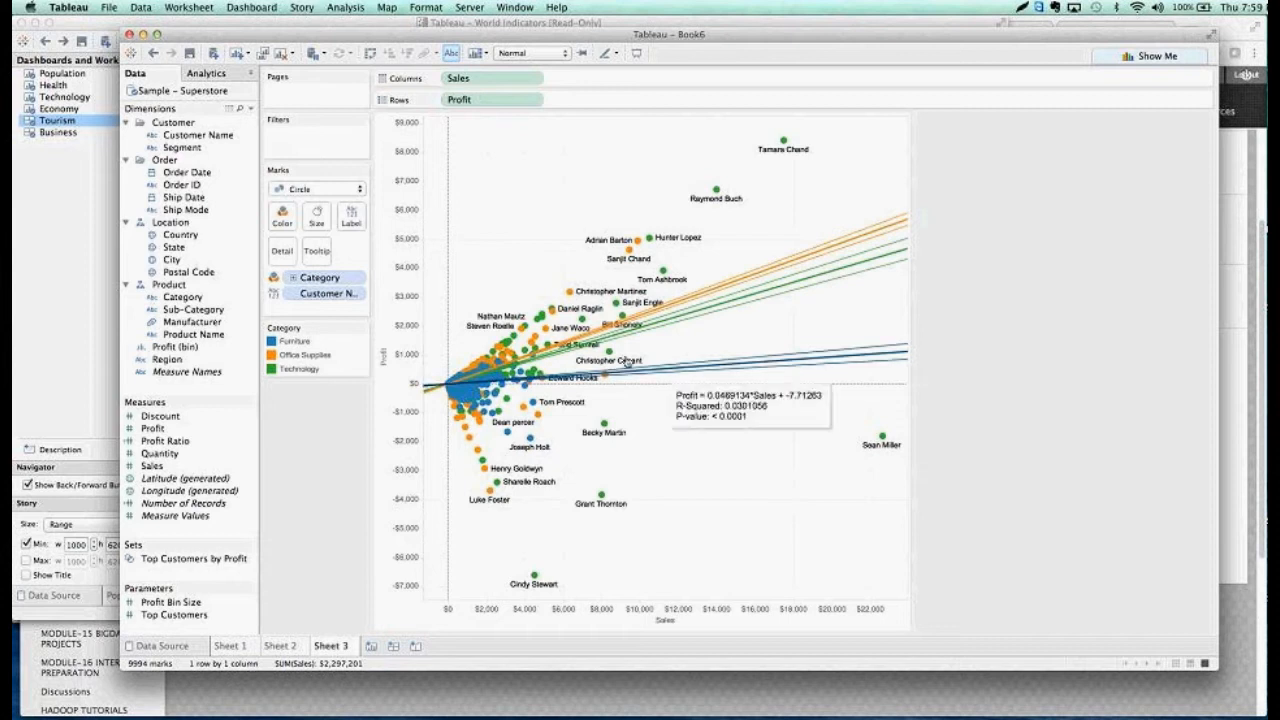
Select the group of highest-profit marks above the trend lines to examine their trend, and clear the selection
mouse_move(575, 410)
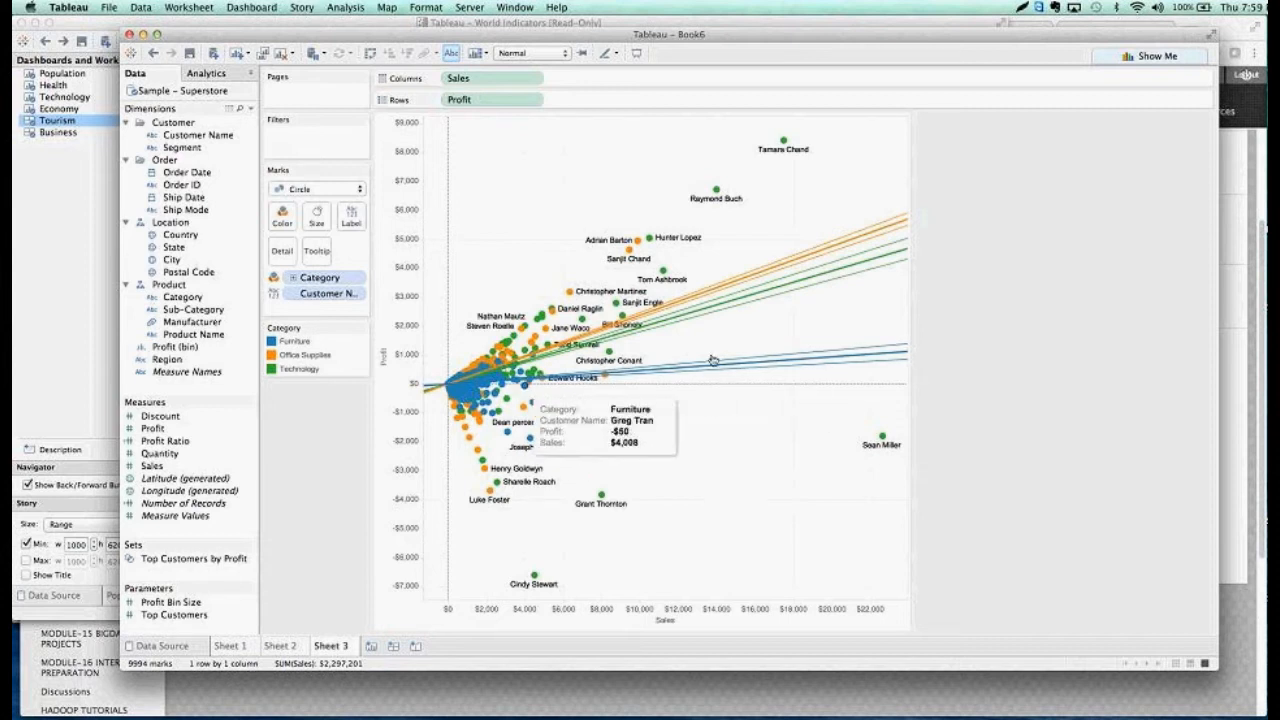
mouse_move(849, 348)
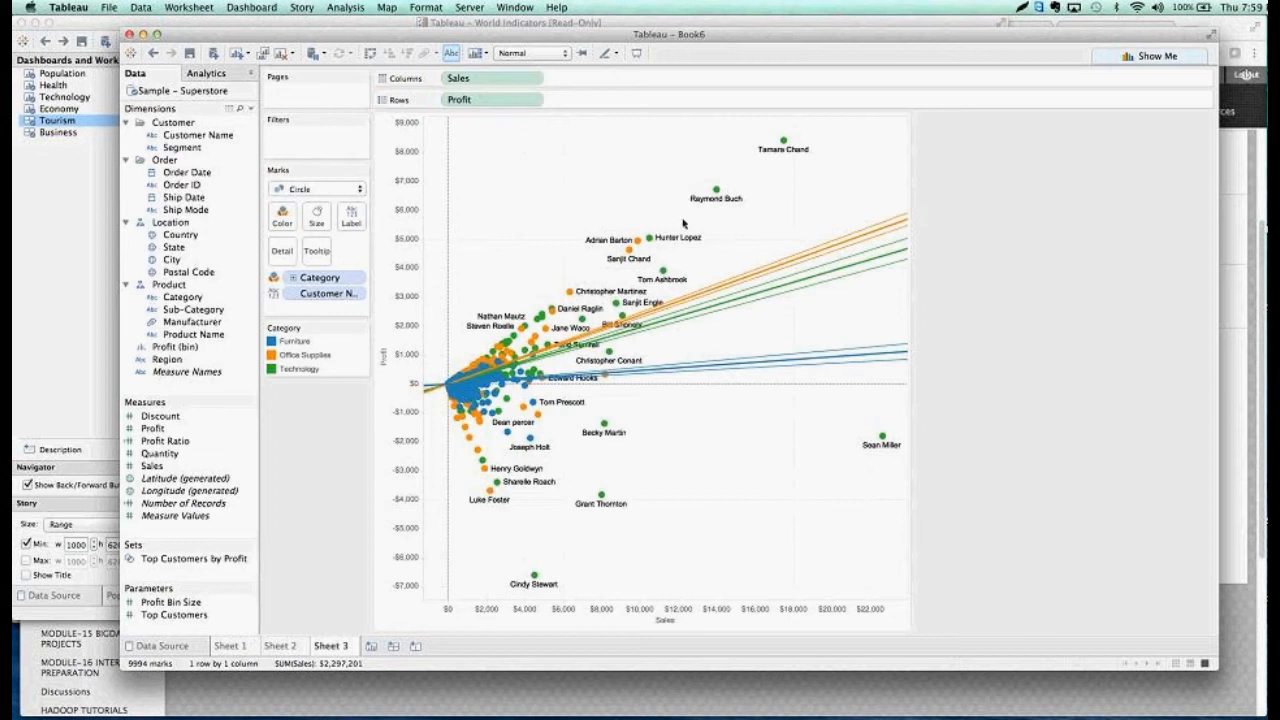
left_click_drag(589, 138, 865, 268)
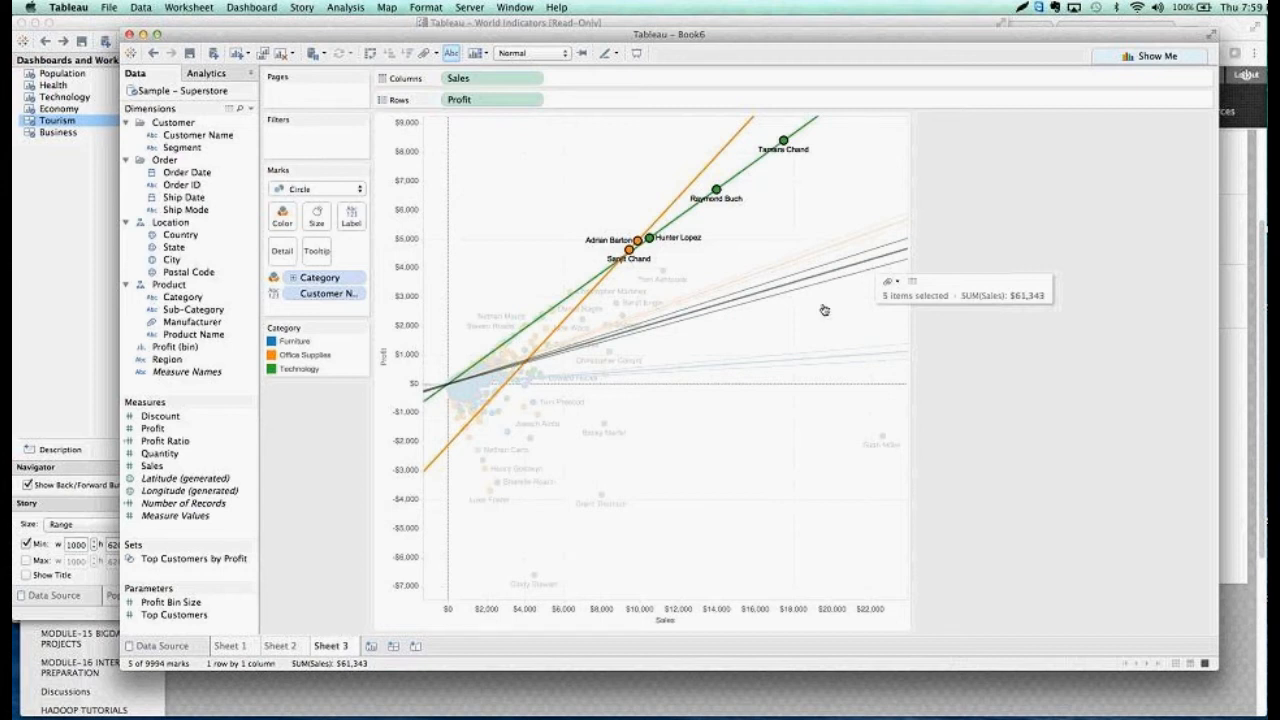
left_click(752, 340)
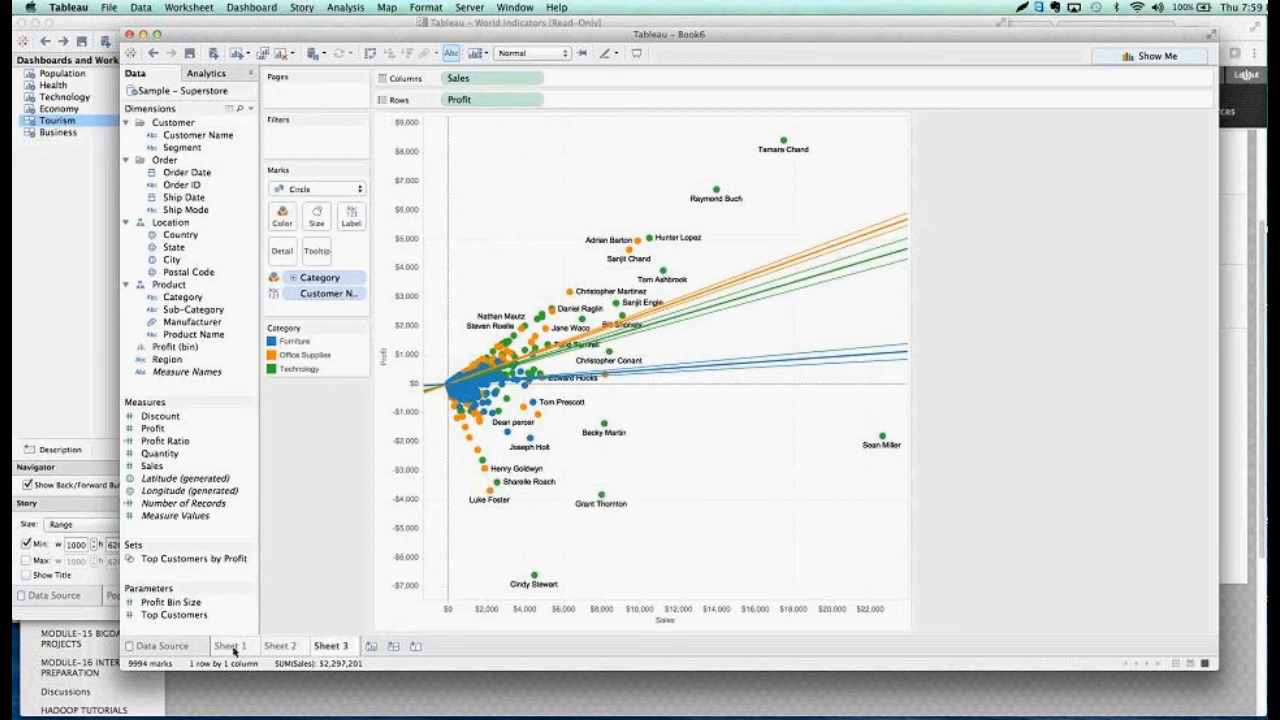
Create a new dashboard and place the Sheet 1 bar chart on it
left_click(394, 647)
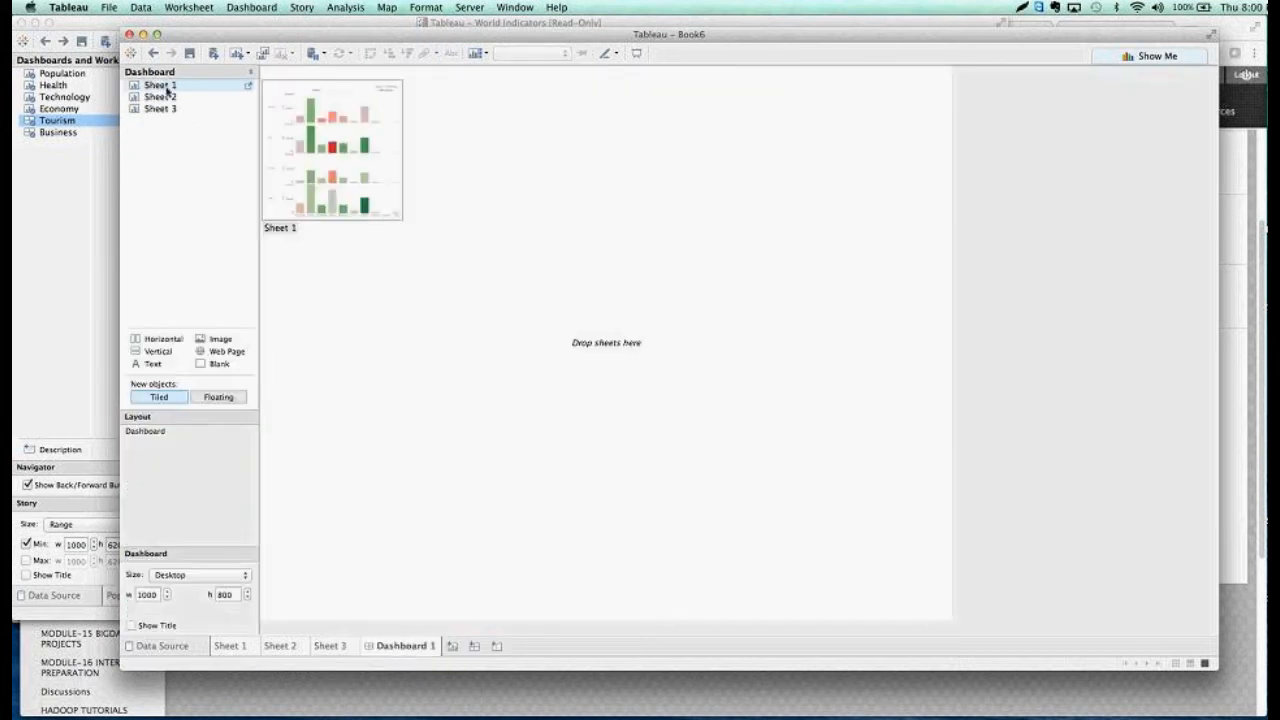
mouse_move(165, 110)
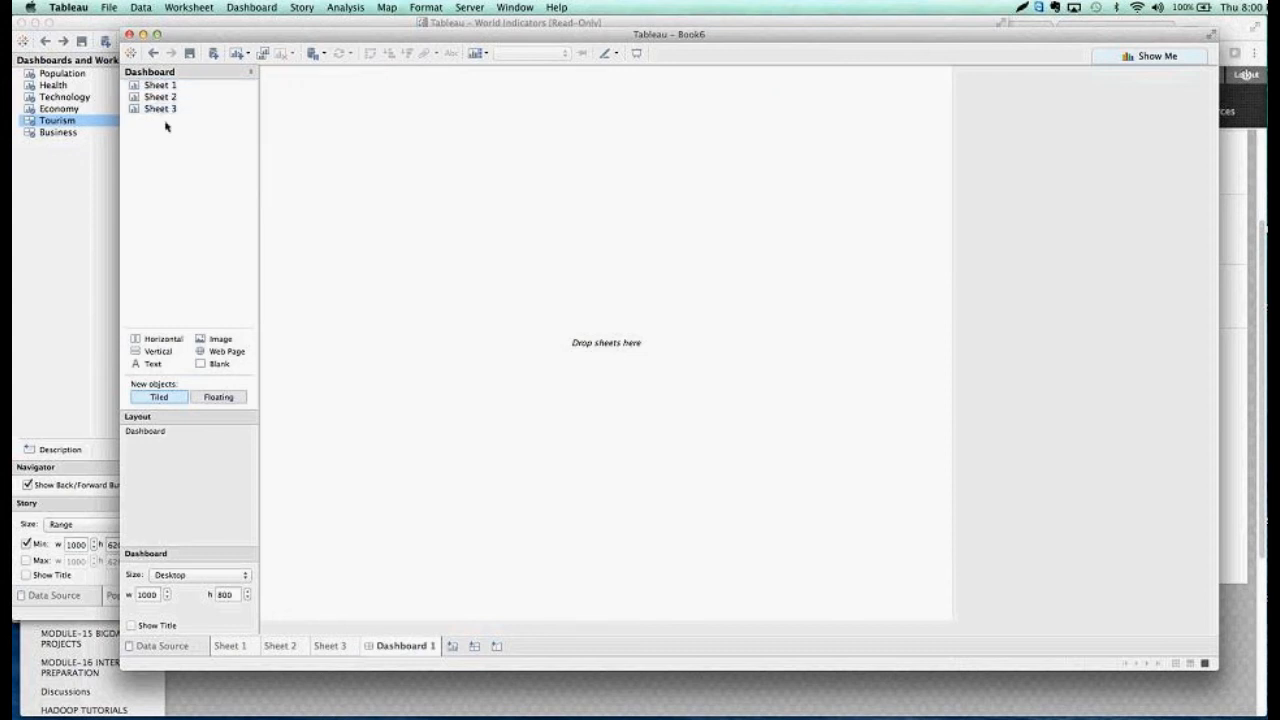
left_click_drag(157, 92, 389, 172)
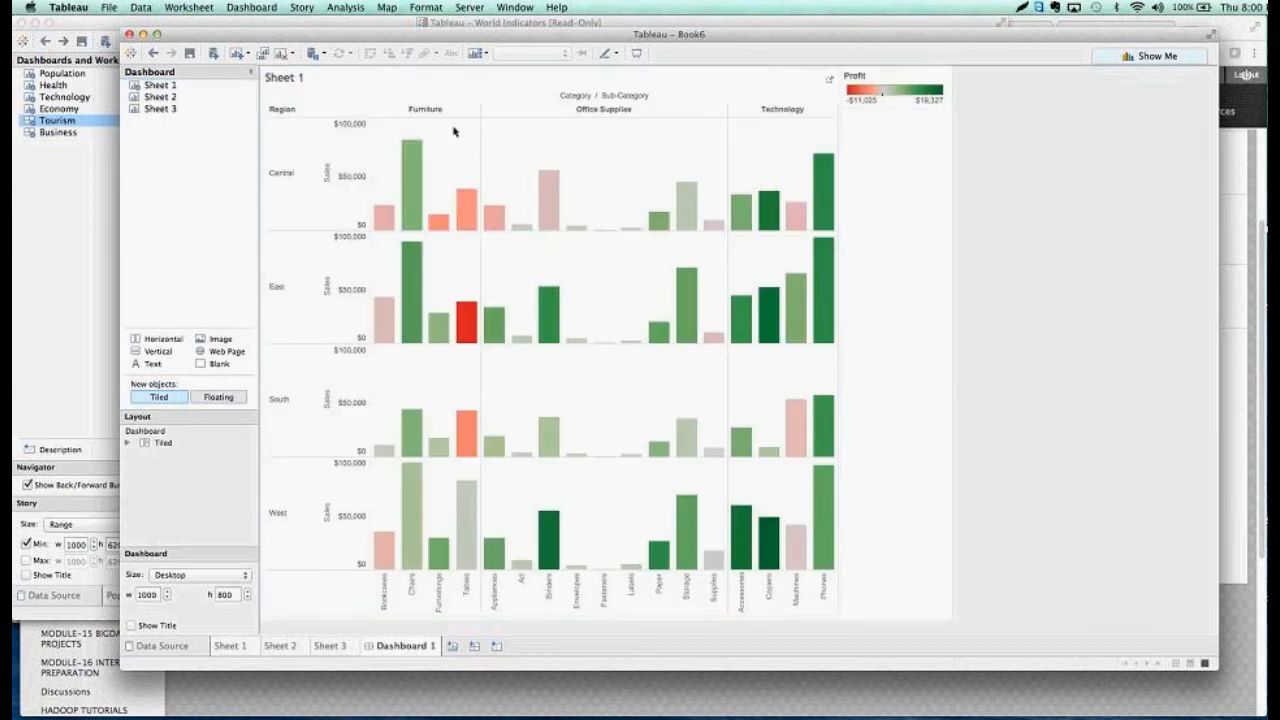
Place the Sheet 2 crosstab beneath Sheet 1 on the dashboard, with the Sheet 3 scatter plot to its right
left_click(181, 104)
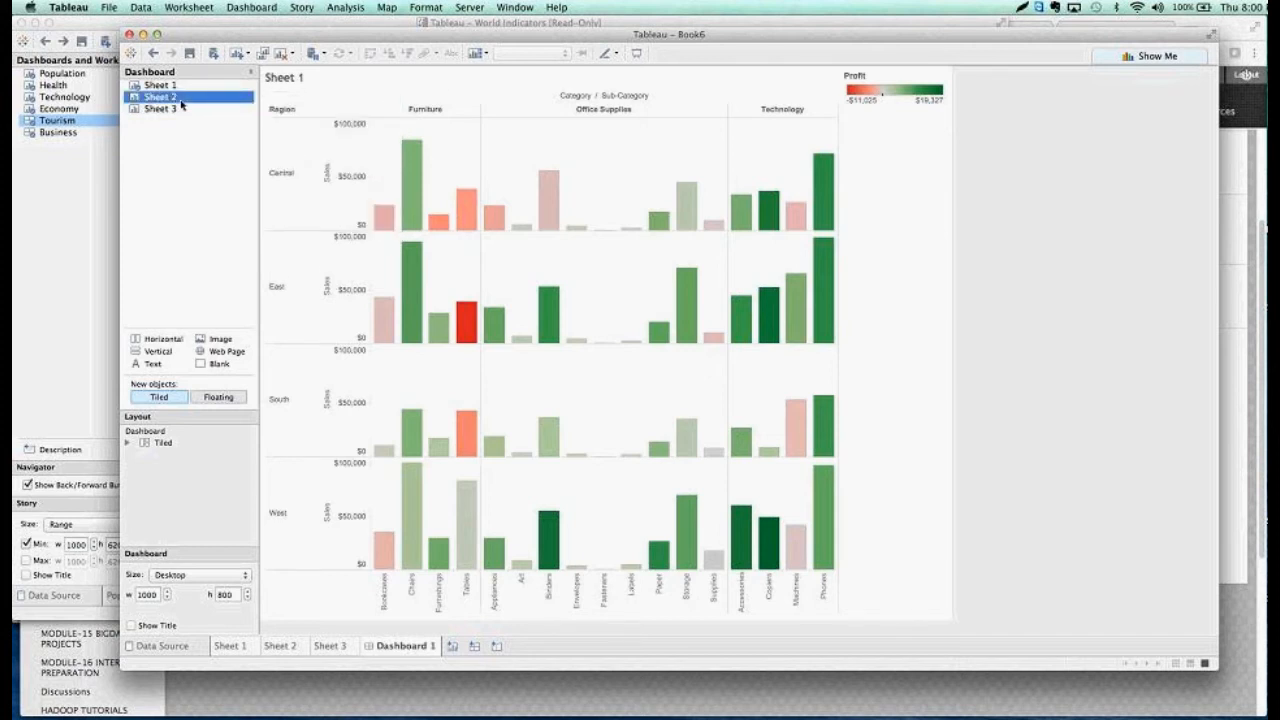
left_click_drag(181, 104, 302, 197)
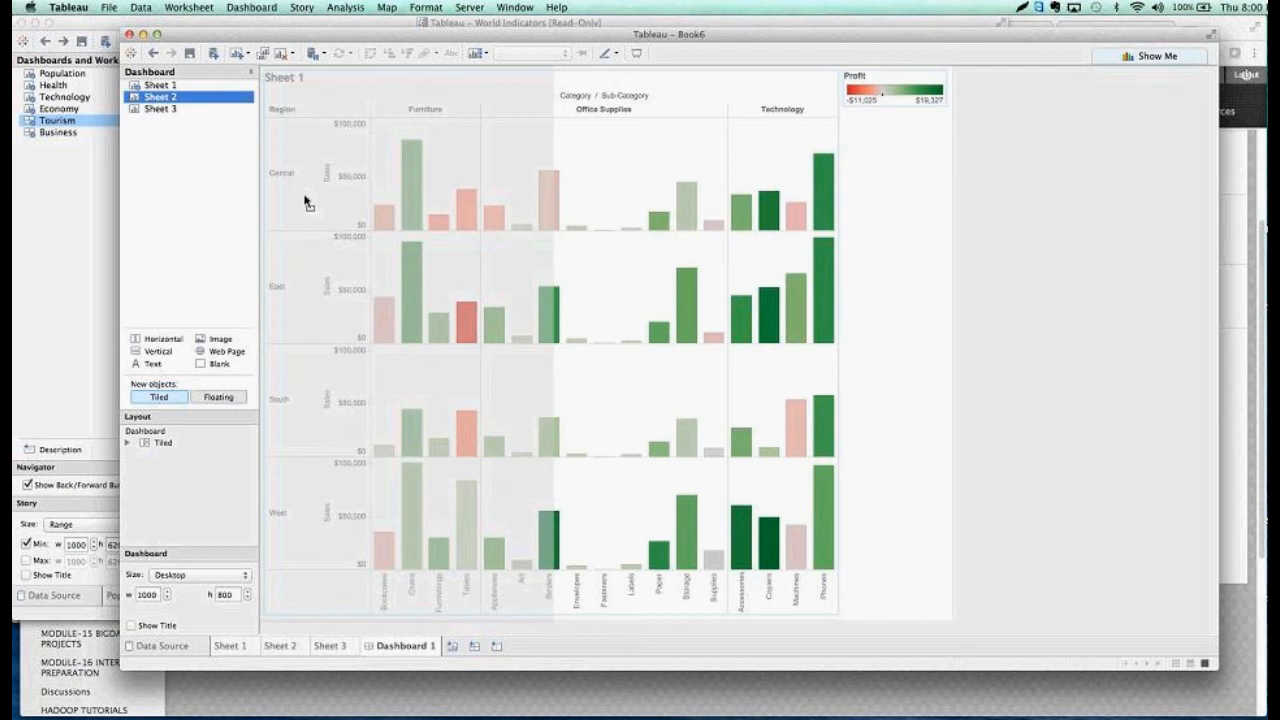
mouse_move(304, 197)
left_mouse_down()
mouse_move(459, 375)
mouse_move(601, 500)
left_mouse_up()
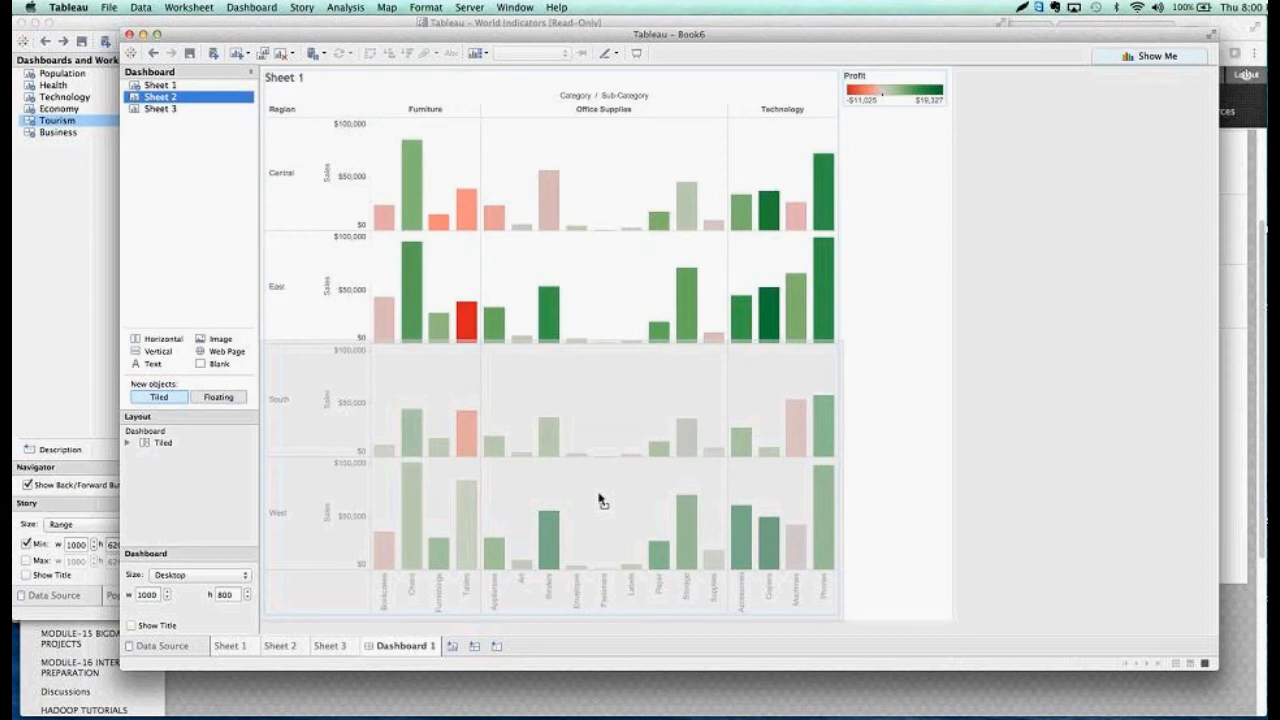
left_click_drag(602, 500, 598, 497)
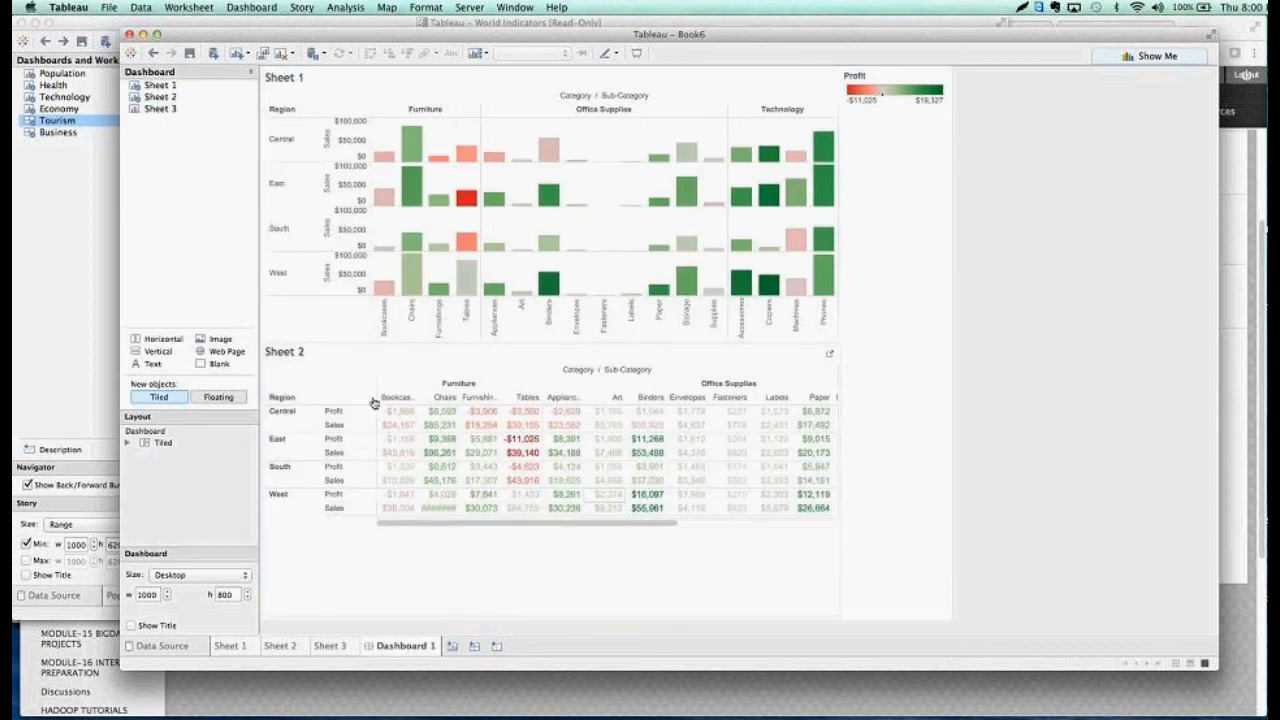
mouse_move(157, 110)
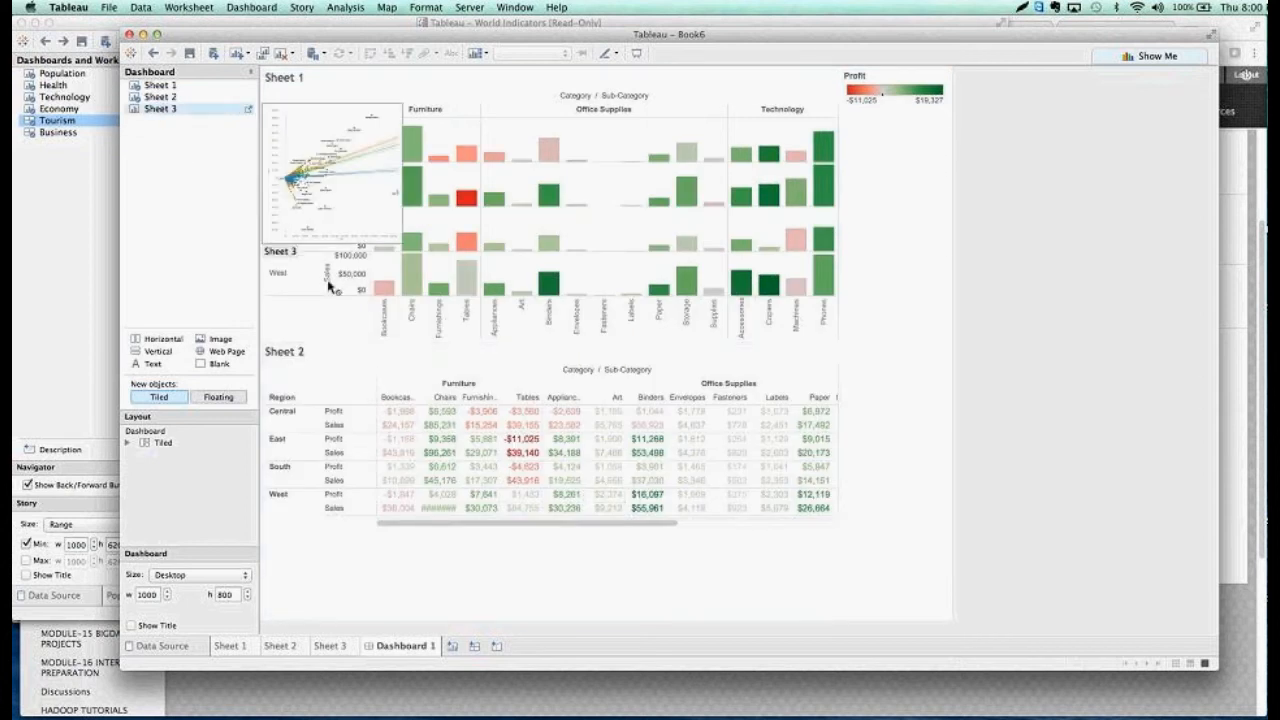
left_click_drag(157, 110, 752, 444)
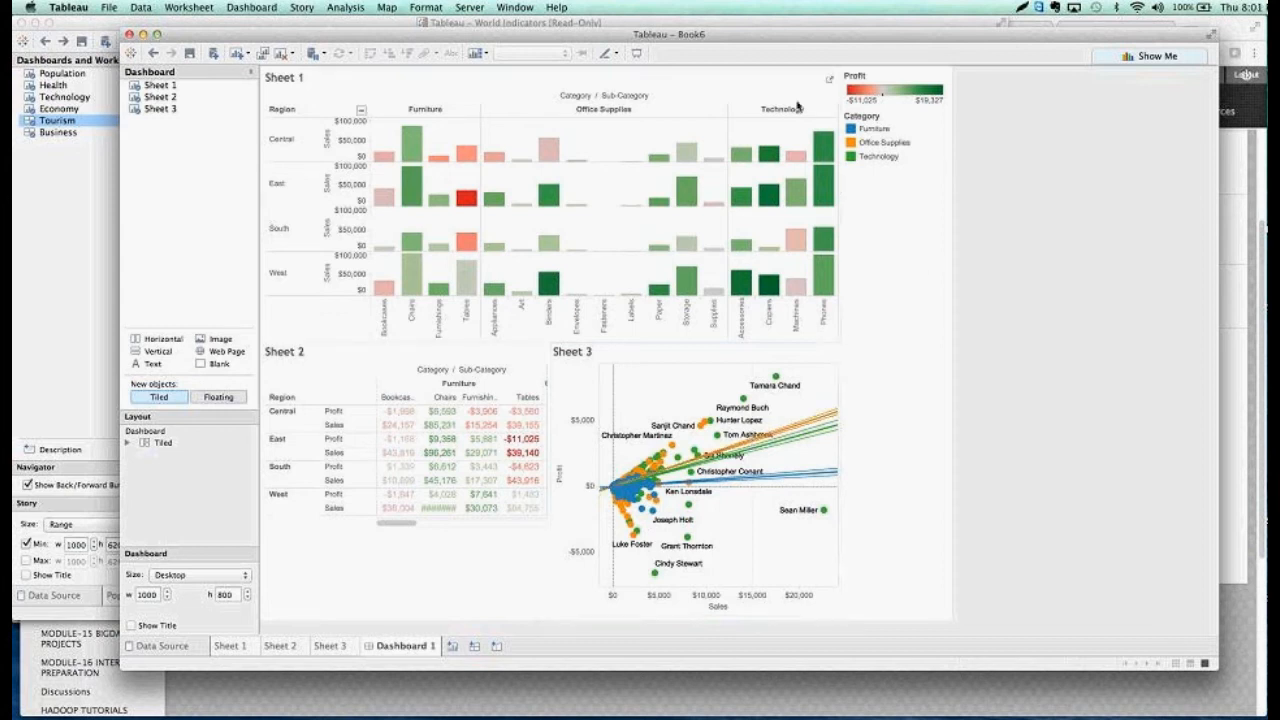
Set both Sheet 1 and Sheet 2 to be used as filters on the dashboard
left_click(770, 78)
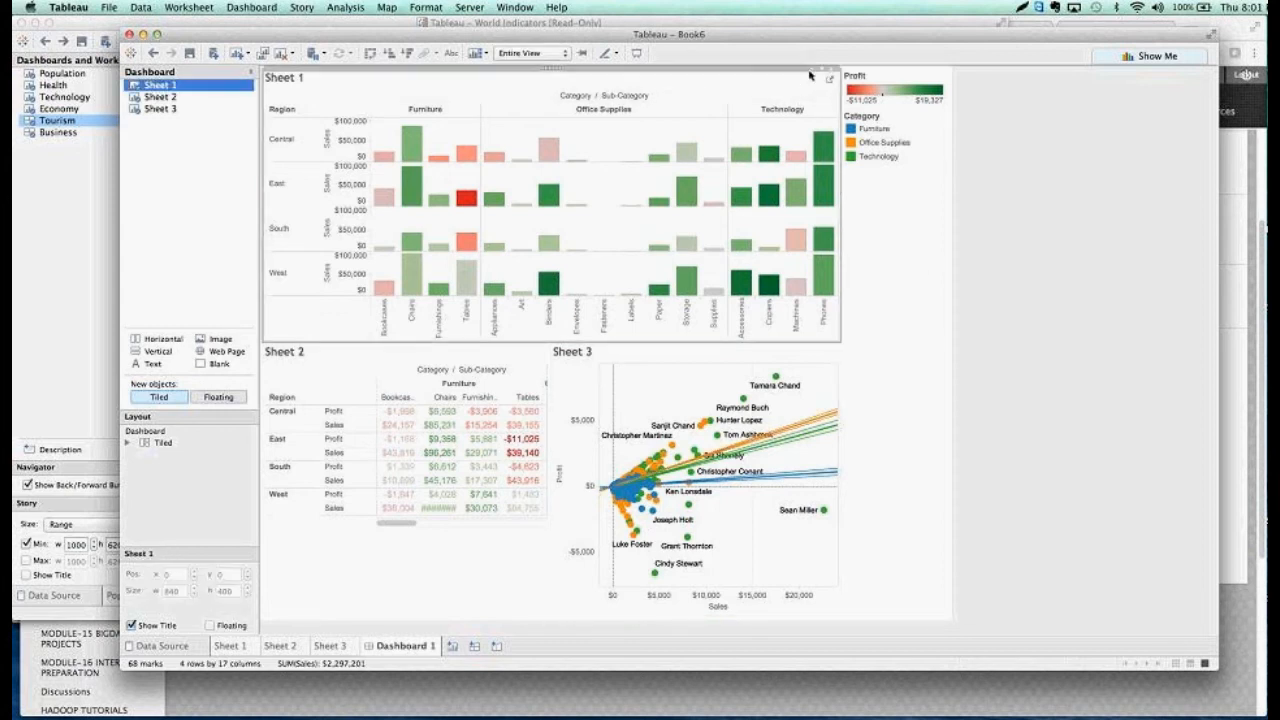
left_click(810, 74)
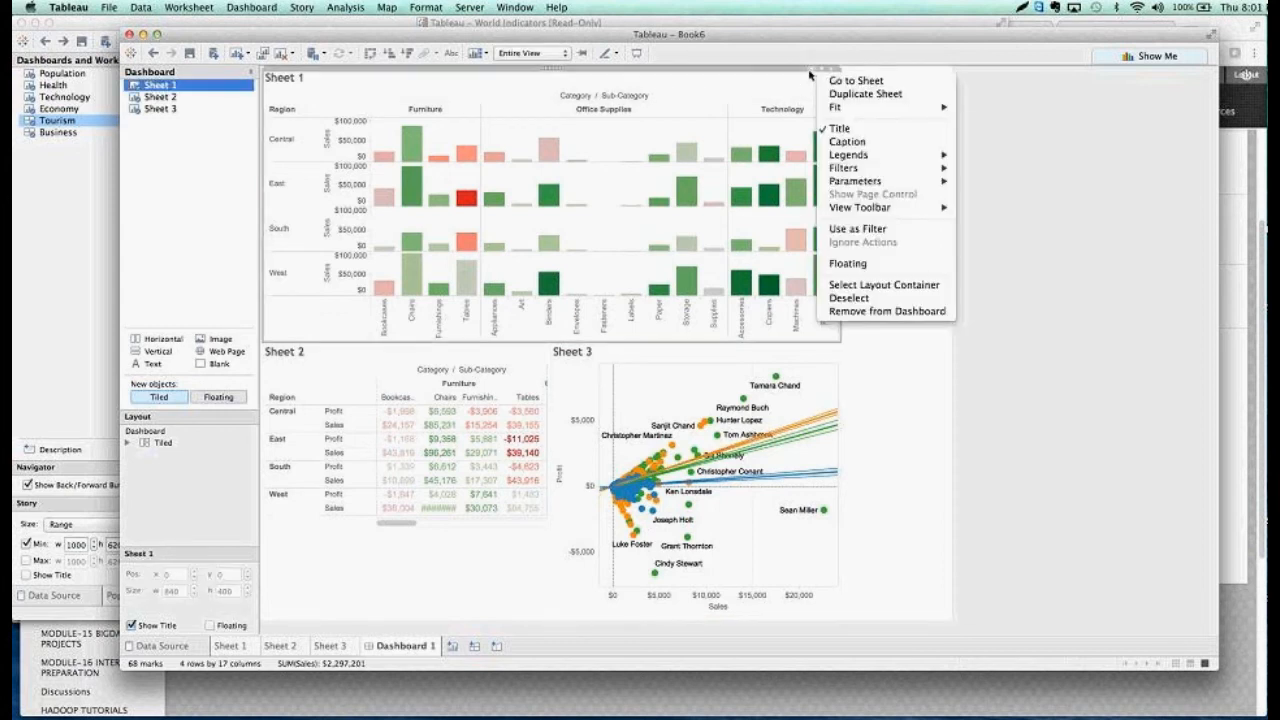
left_click(838, 229)
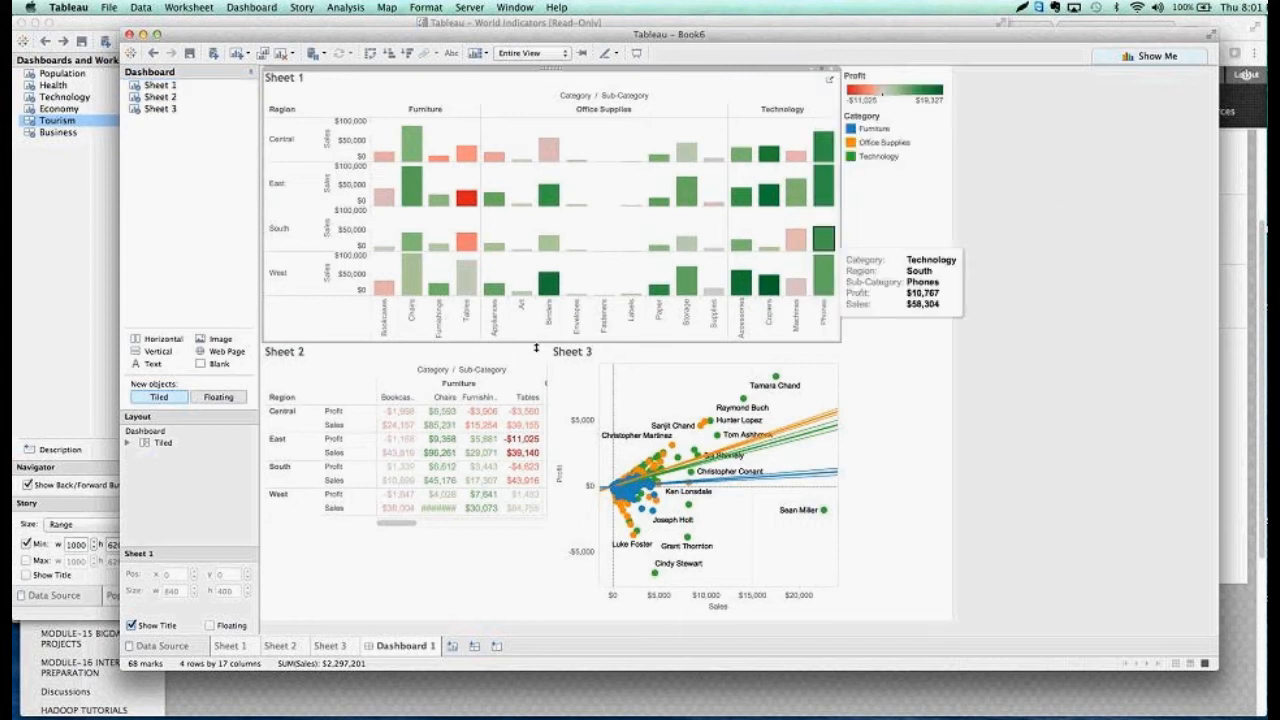
left_click(519, 353)
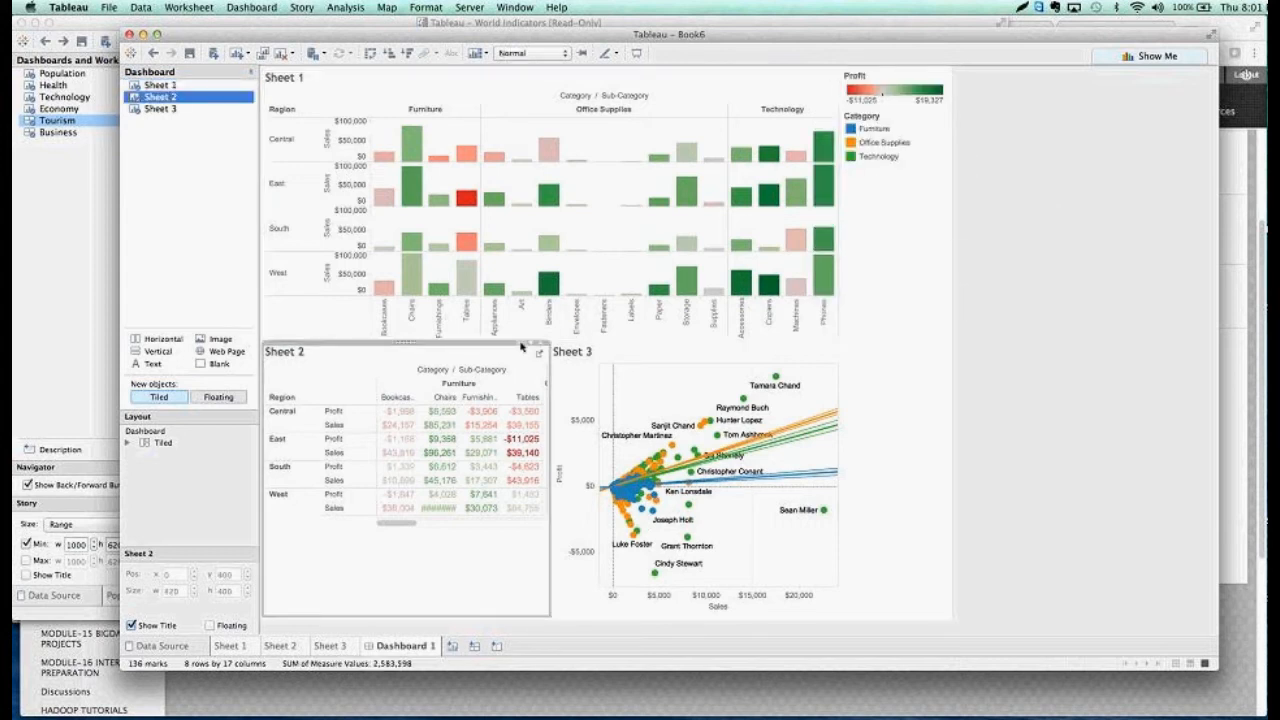
left_click(522, 343)
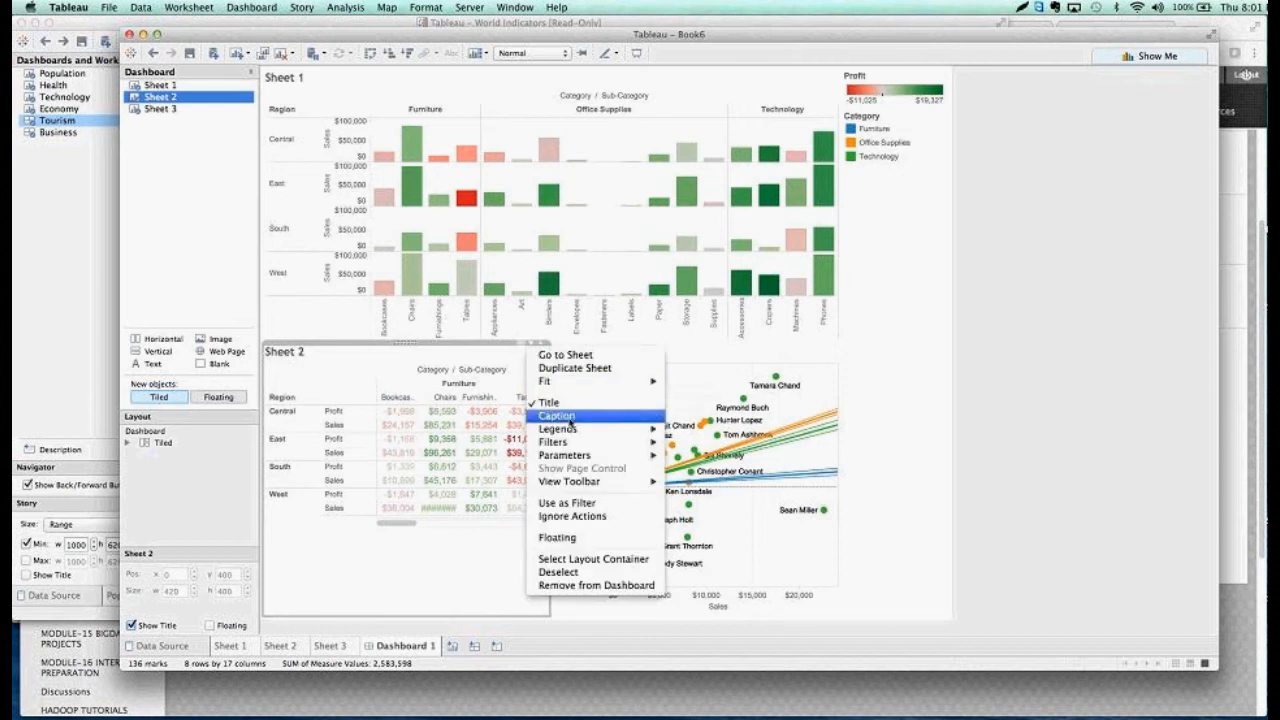
mouse_move(569, 447)
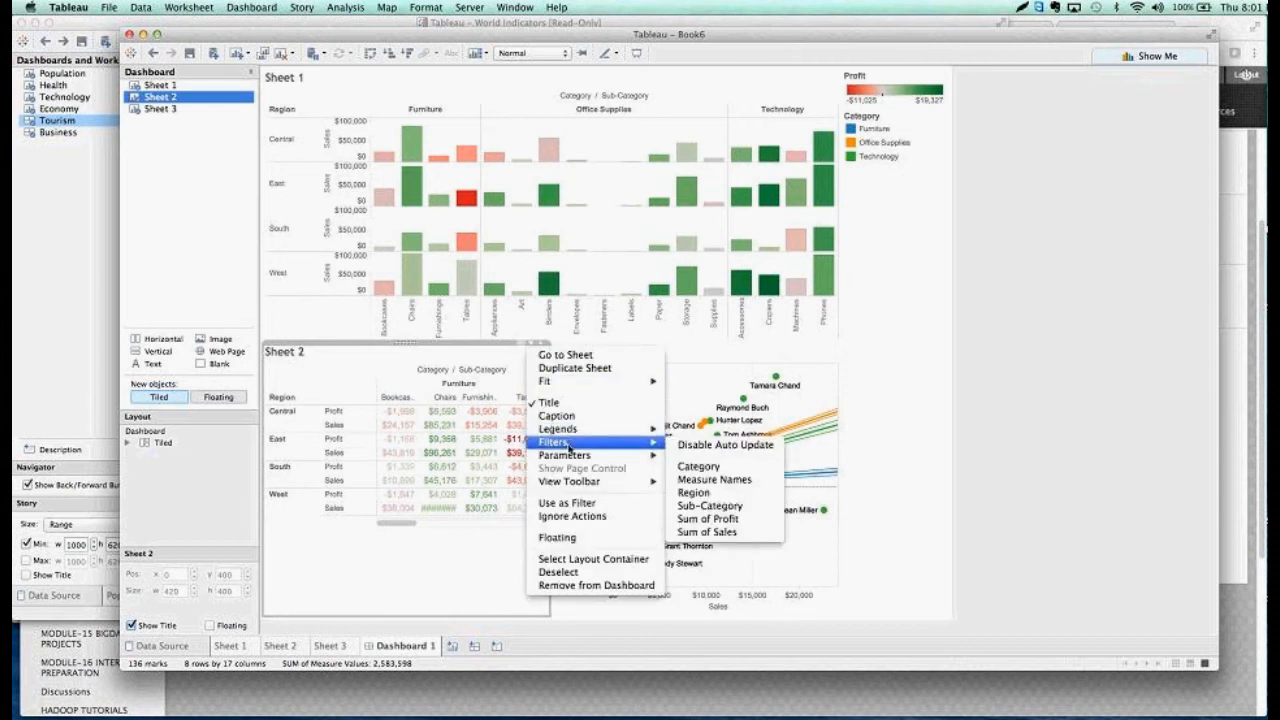
left_click(567, 504)
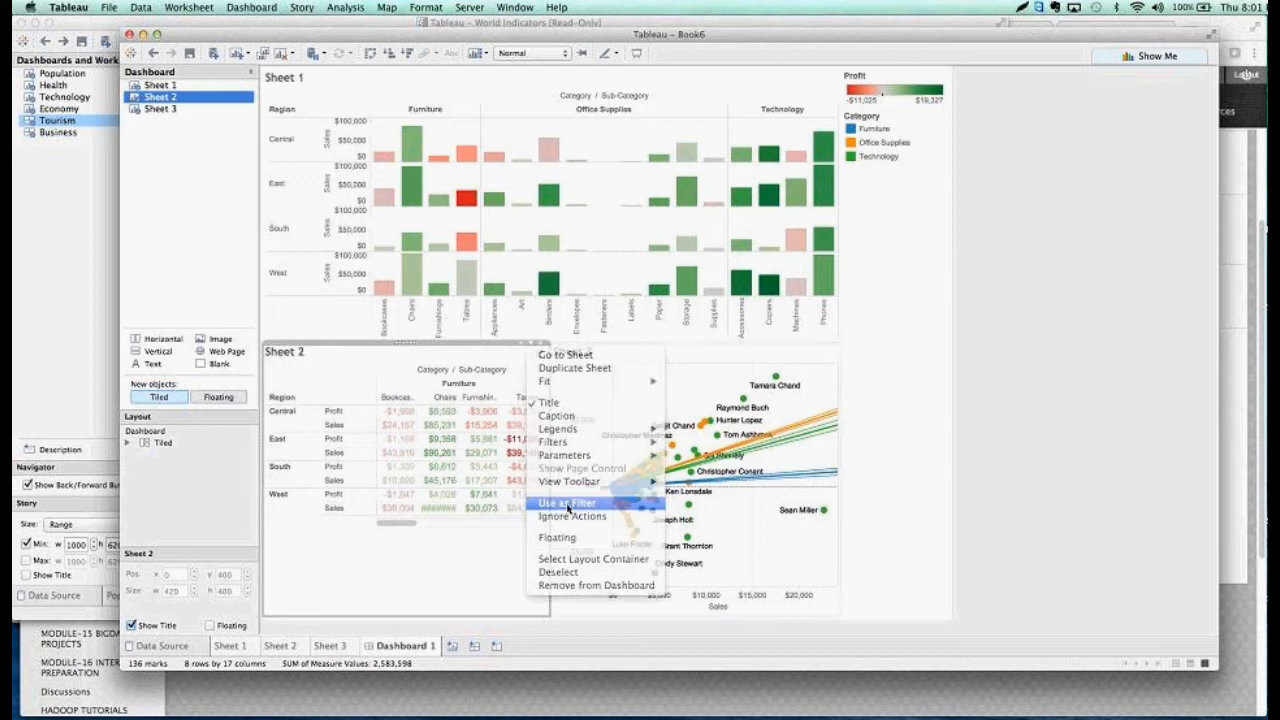
Set the Sheet 3 scatter plot to be used as a filter on the dashboard
left_click(790, 357)
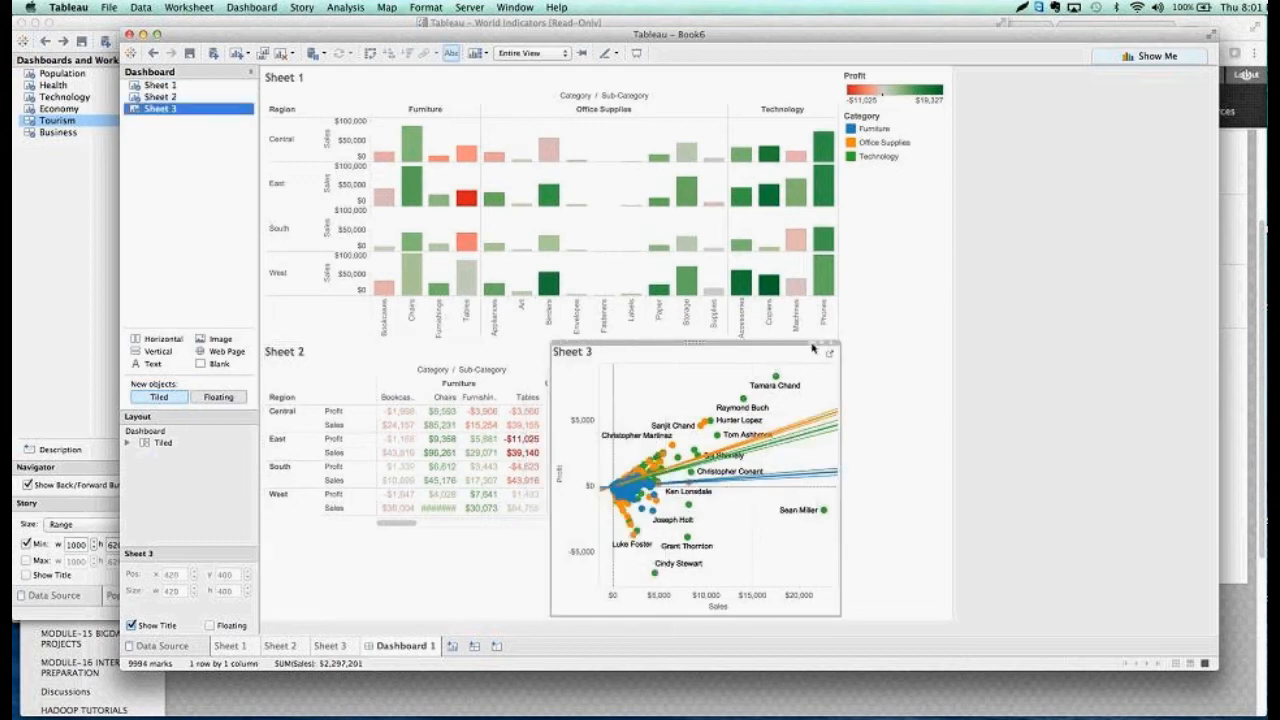
left_click(814, 348)
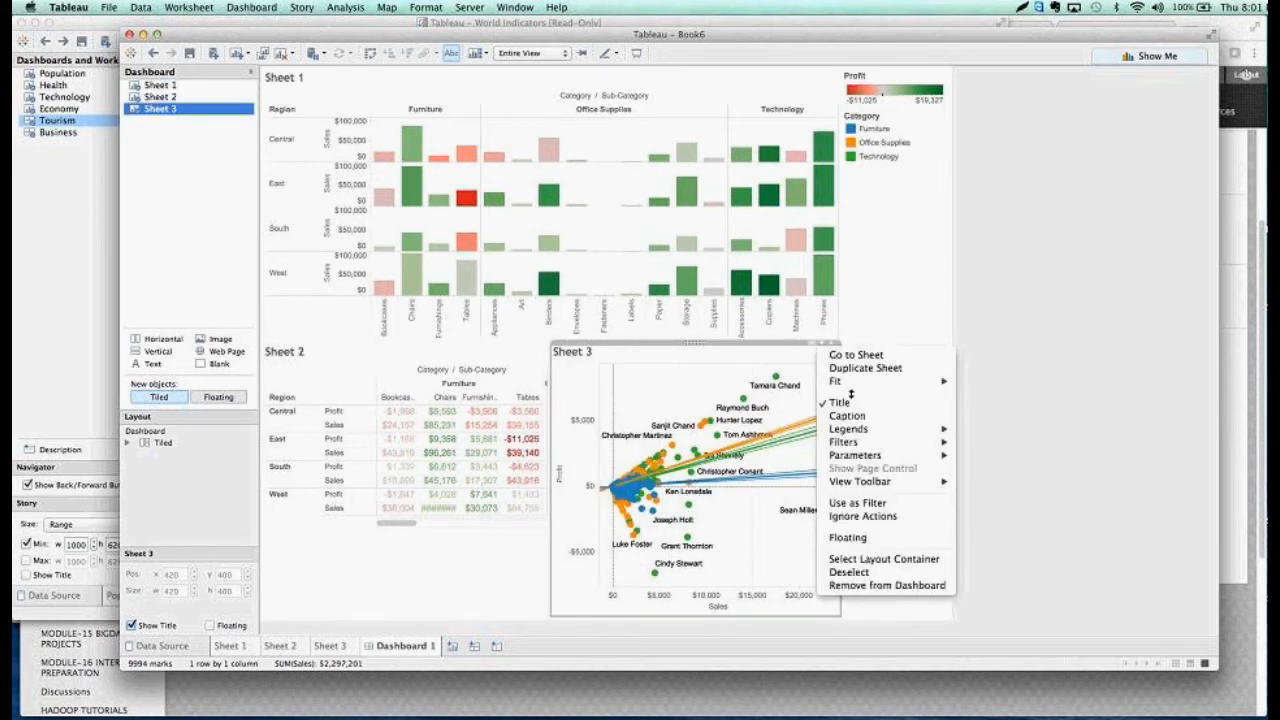
left_click(857, 503)
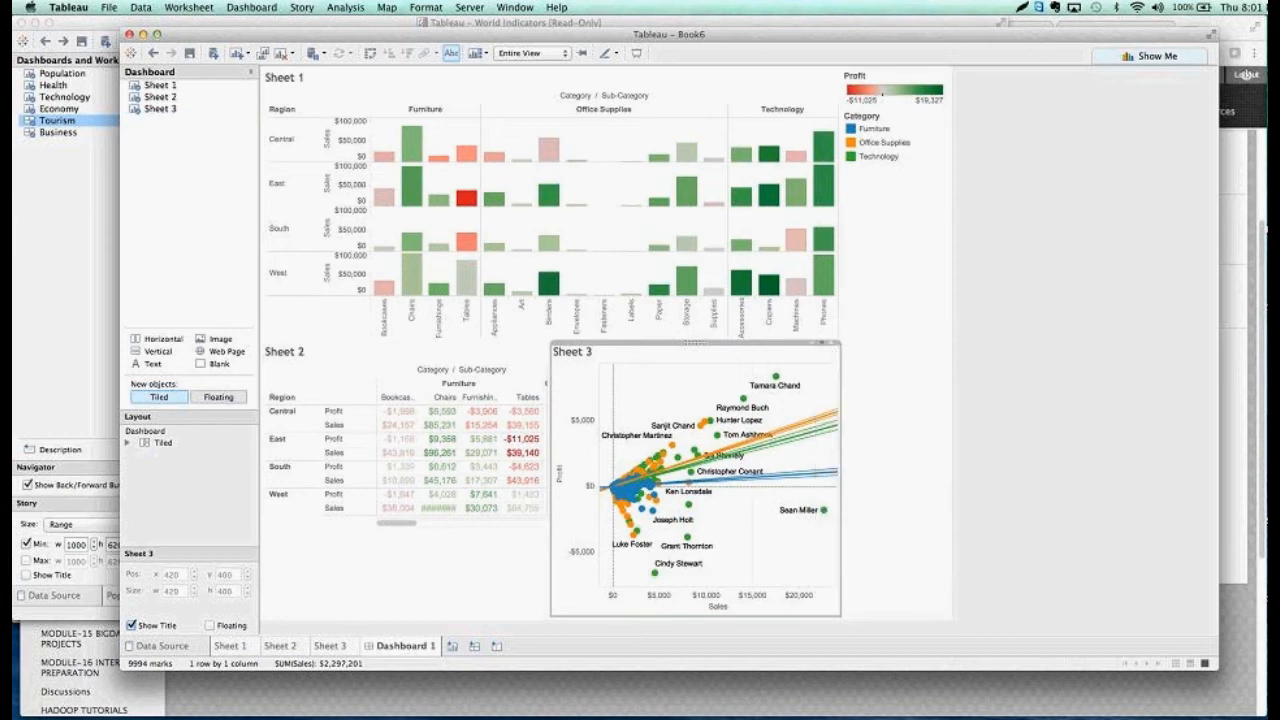
Present the dashboard full screen, filter it by the East region's Tables bar in Sheet 1 to examine the customers' losses, and leave presentation mode
left_click(636, 55)
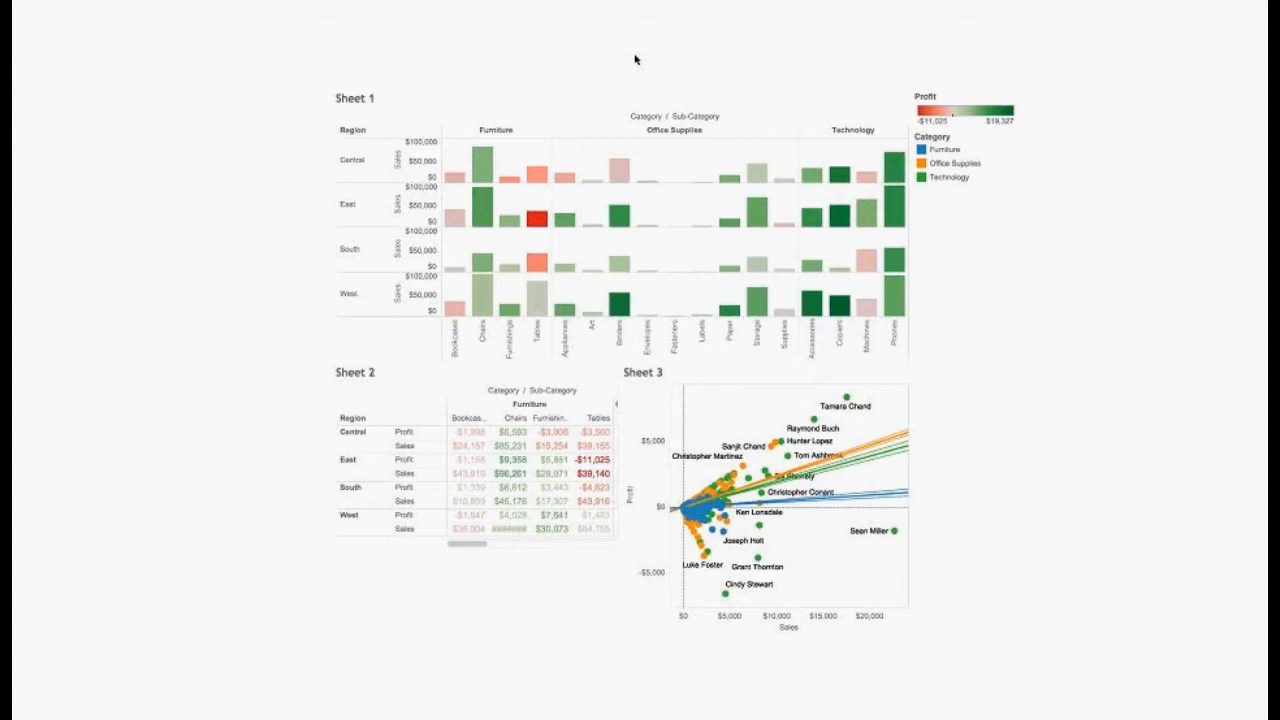
mouse_move(543, 221)
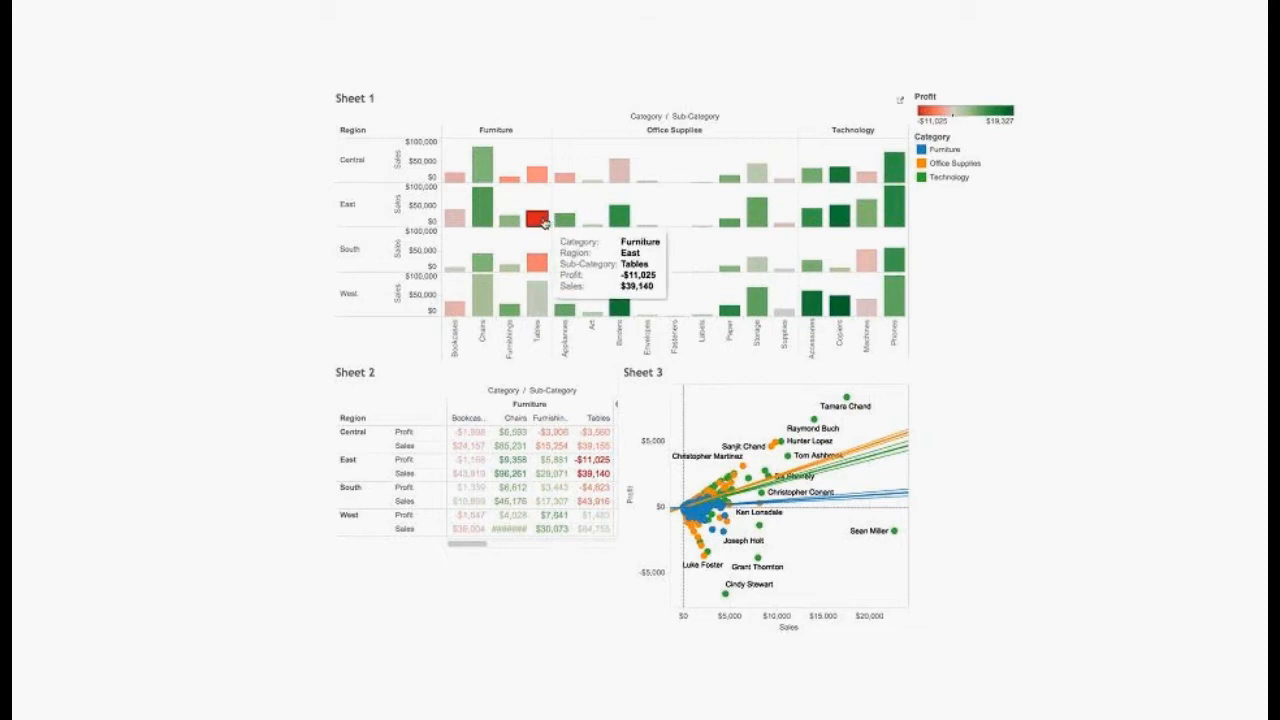
left_click(537, 218)
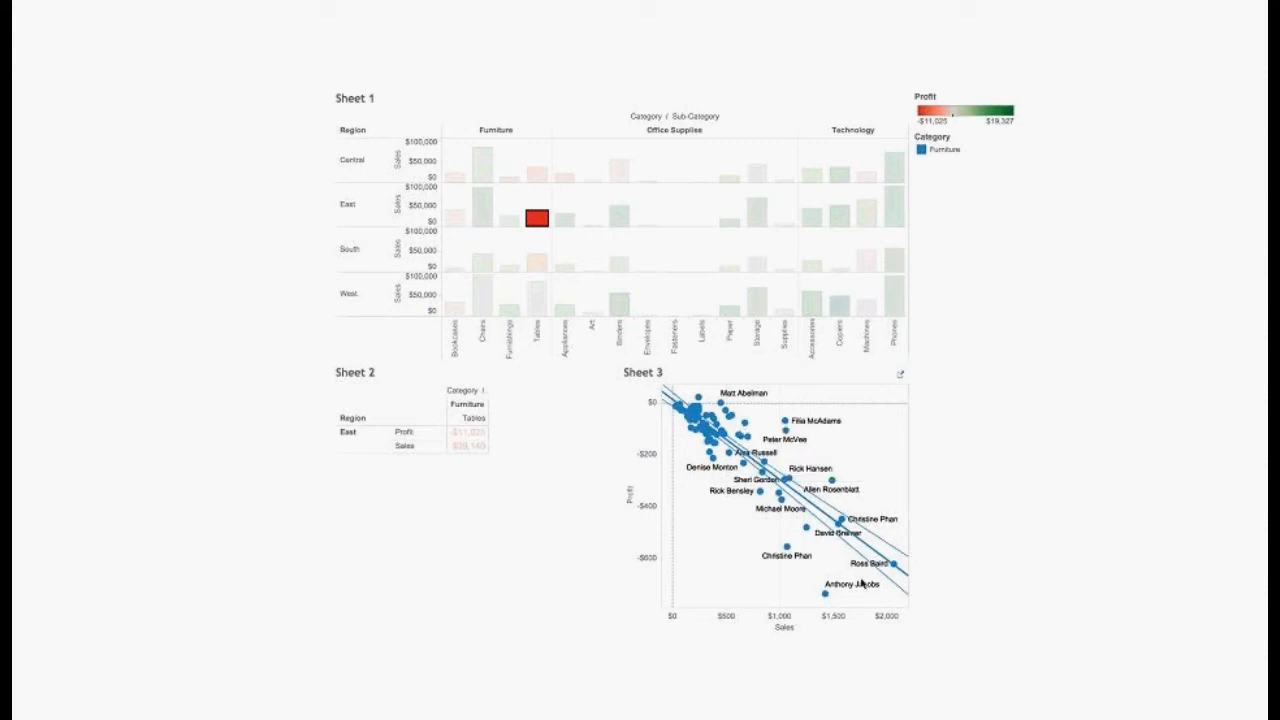
mouse_move(793, 515)
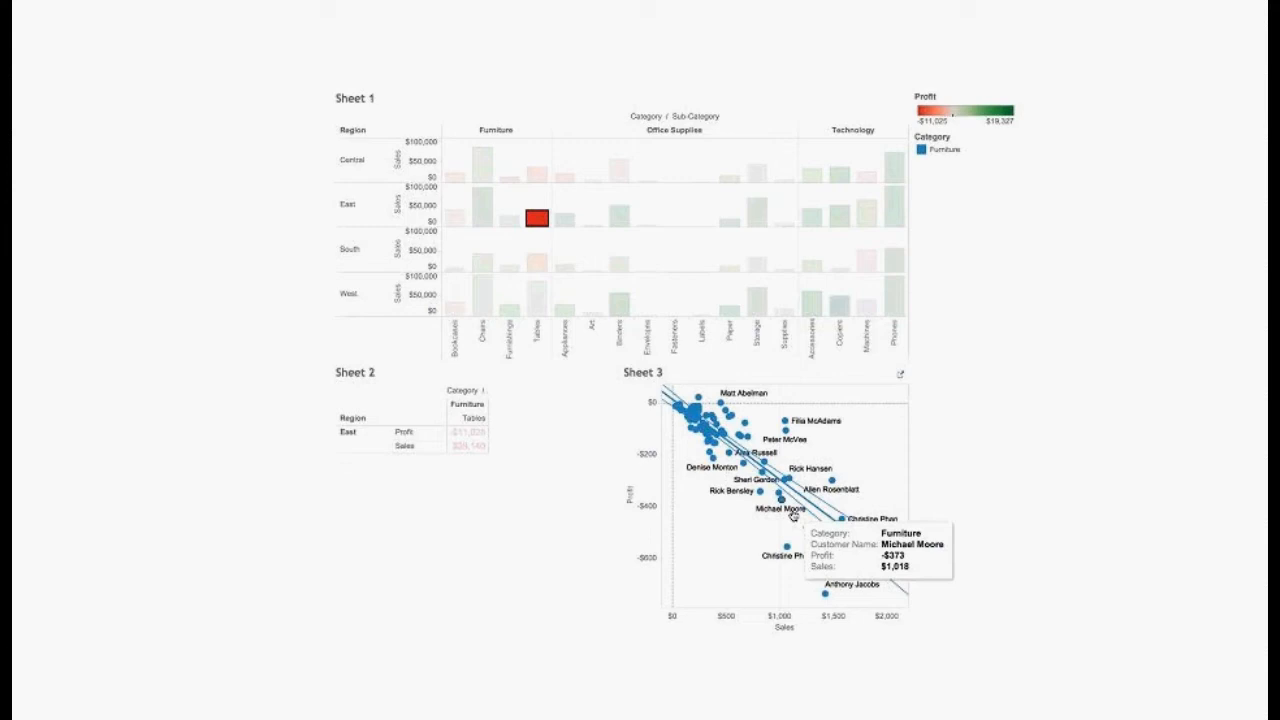
mouse_move(836, 5)
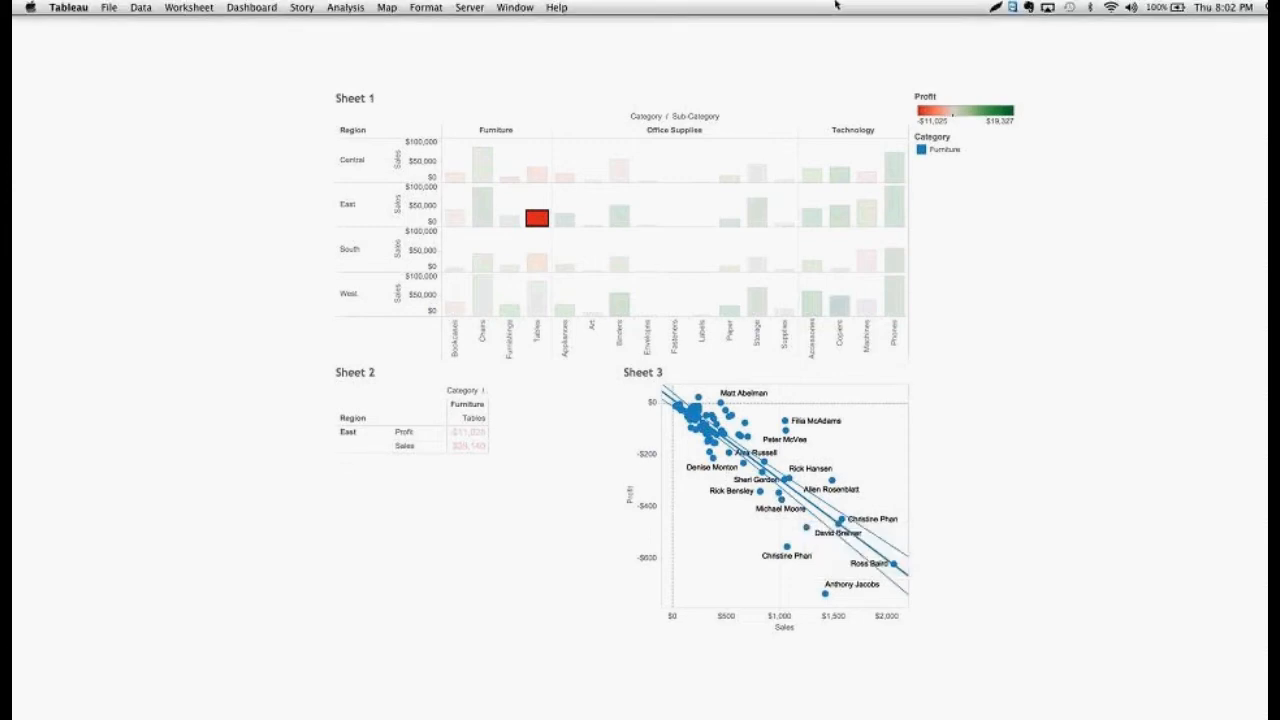
key("Escape")
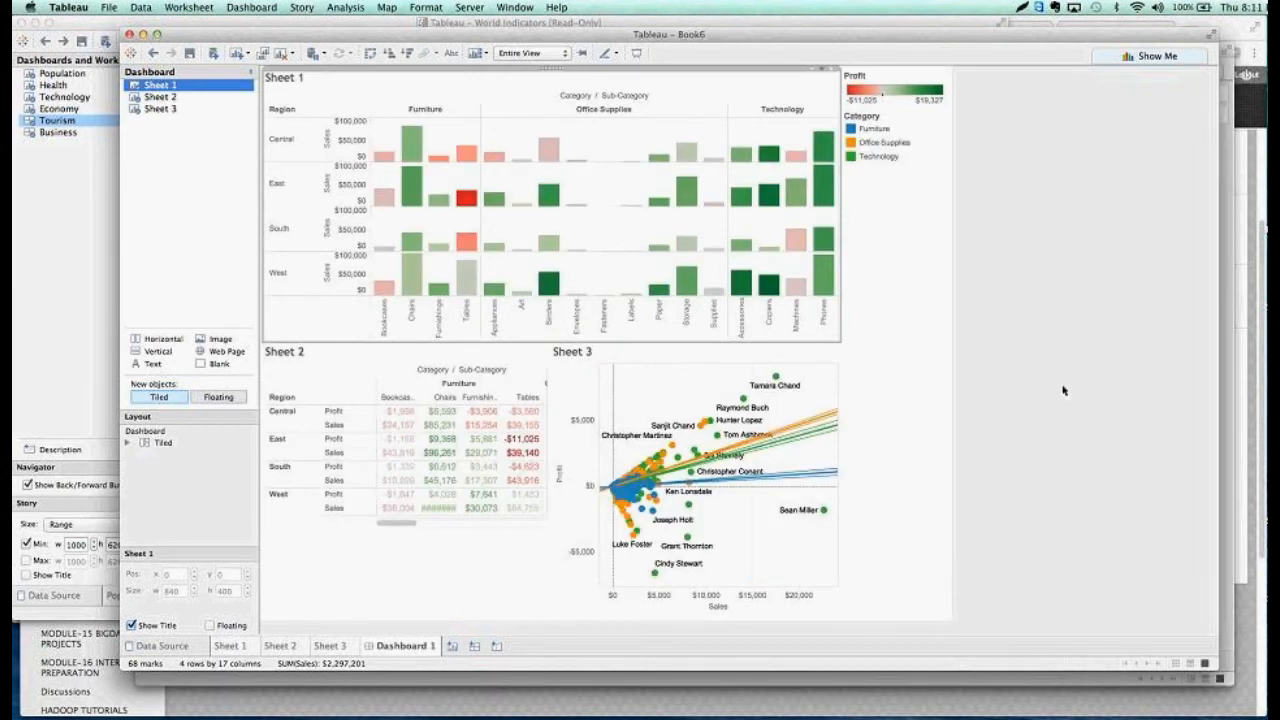
Switch to the PowerPoint presentation Tableau -Part 2 Overview.pptx, end the slide show and browse back through the earlier slide thumbnails
mouse_move(946, 718)
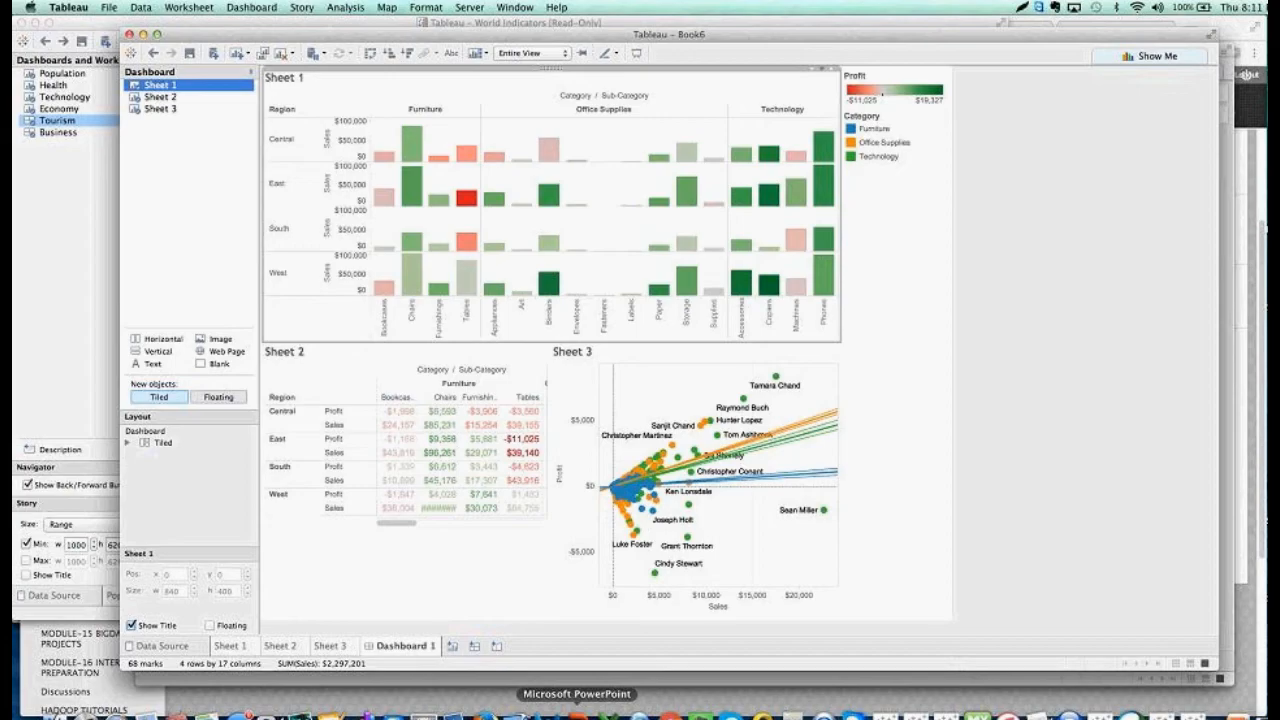
left_click(577, 712)
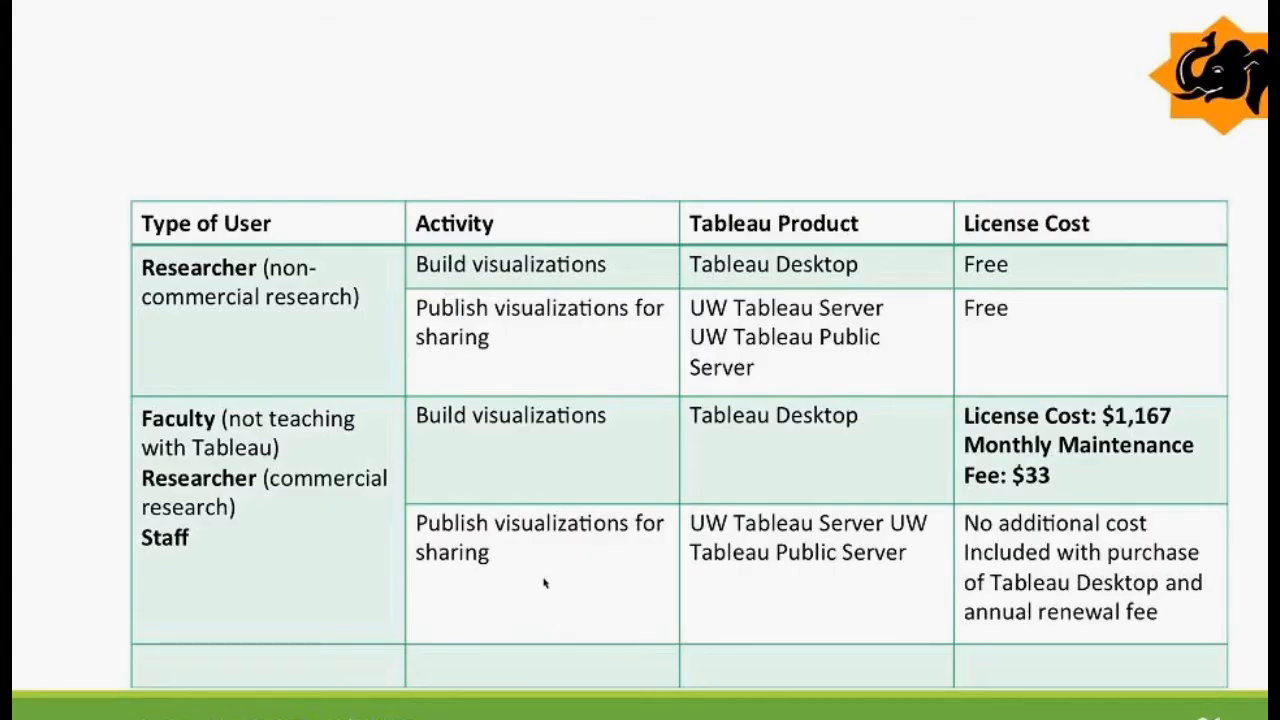
key("Escape")
scroll(149, 382, "up", 10)
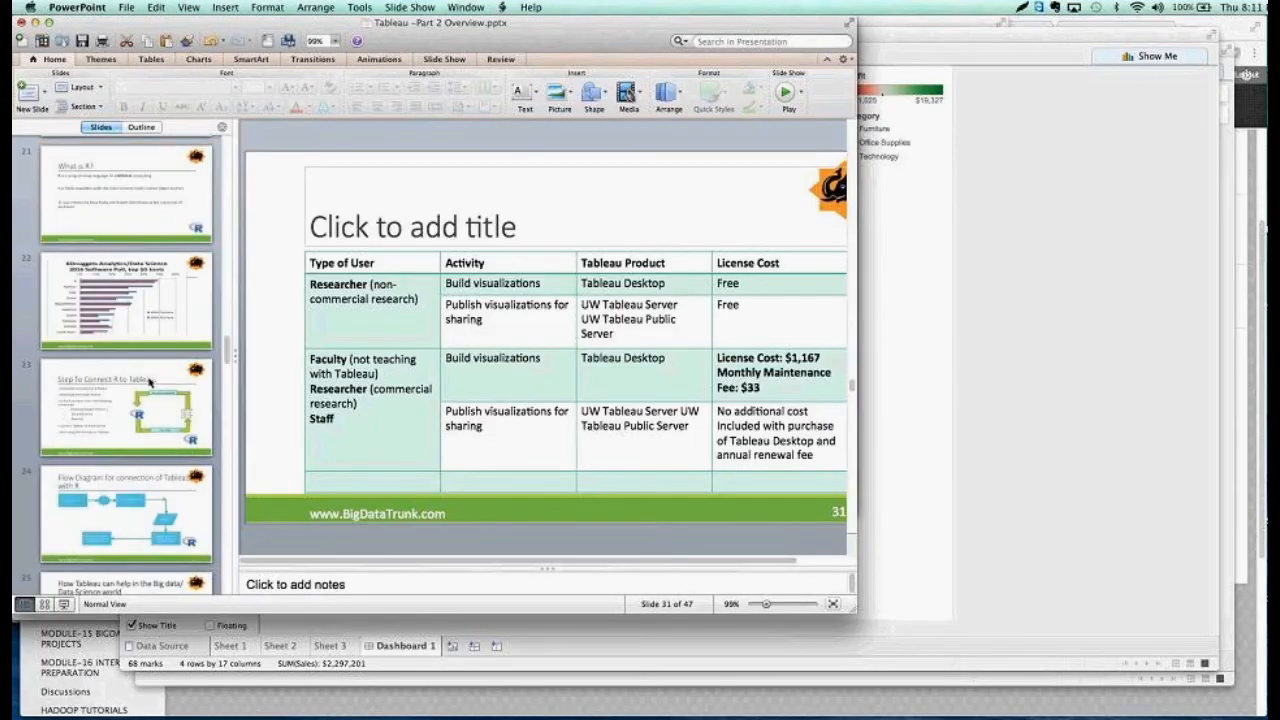
scroll(149, 382, "up", 3)
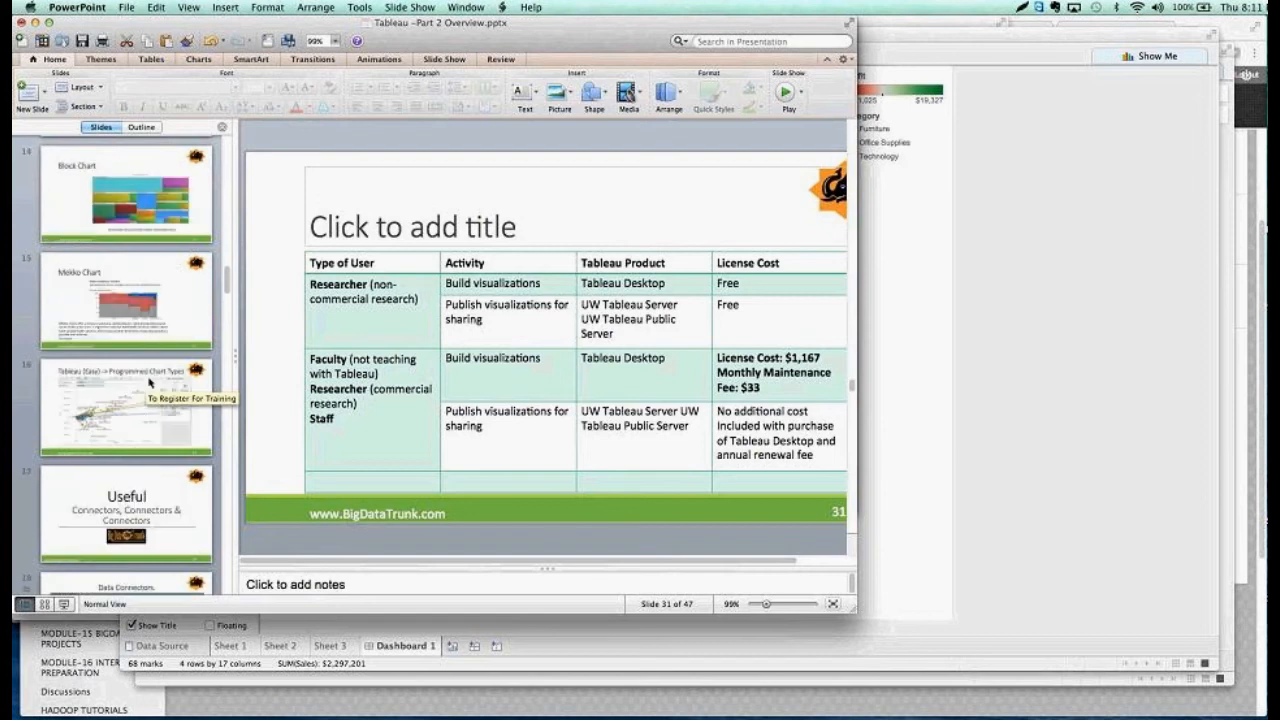
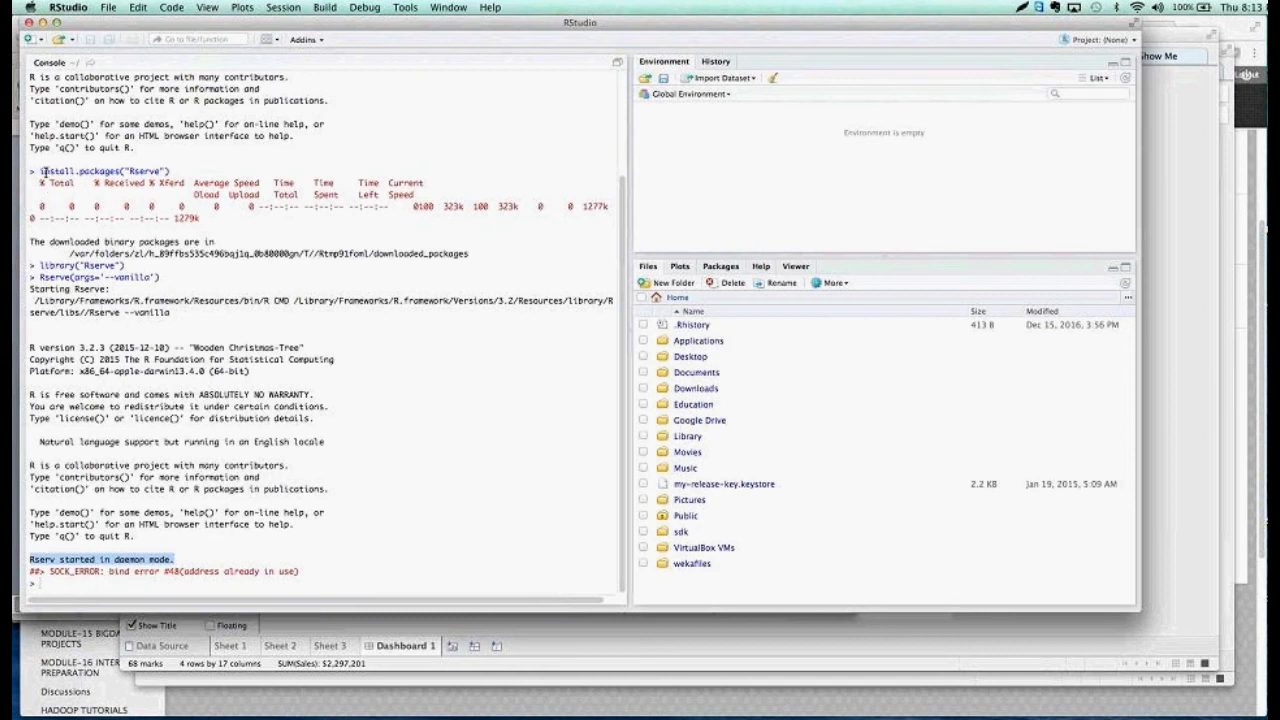
Examine the Rserve package installation command in the RStudio console
left_click_drag(40, 171, 166, 172)
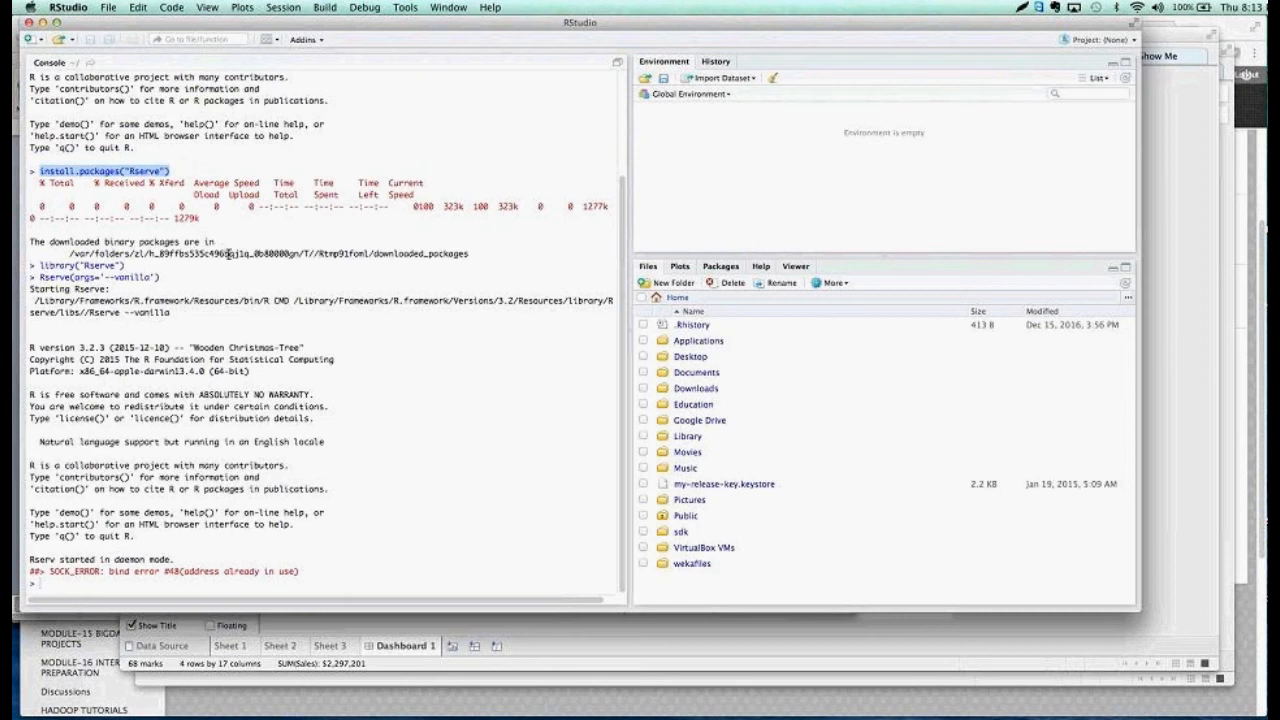
left_click(228, 254)
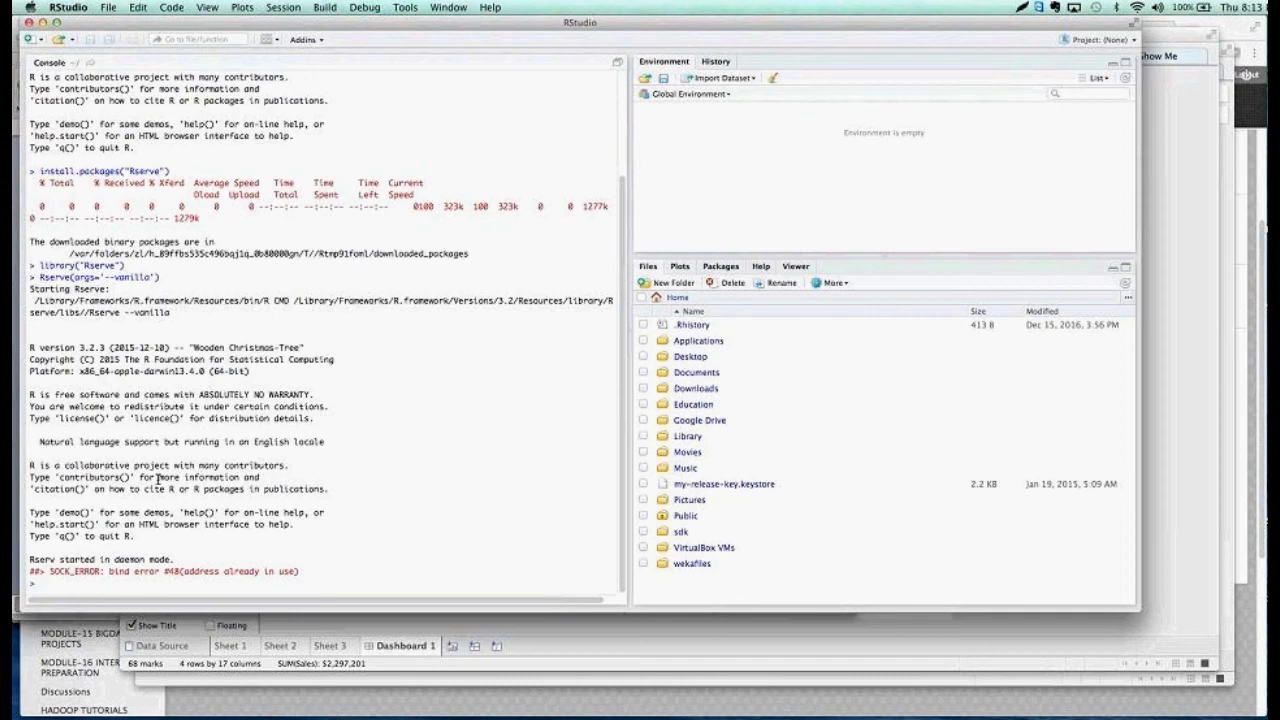
Switch to Tableau, close the empty Book7 workbook and add a new worksheet to Book6
mouse_move(1008, 716)
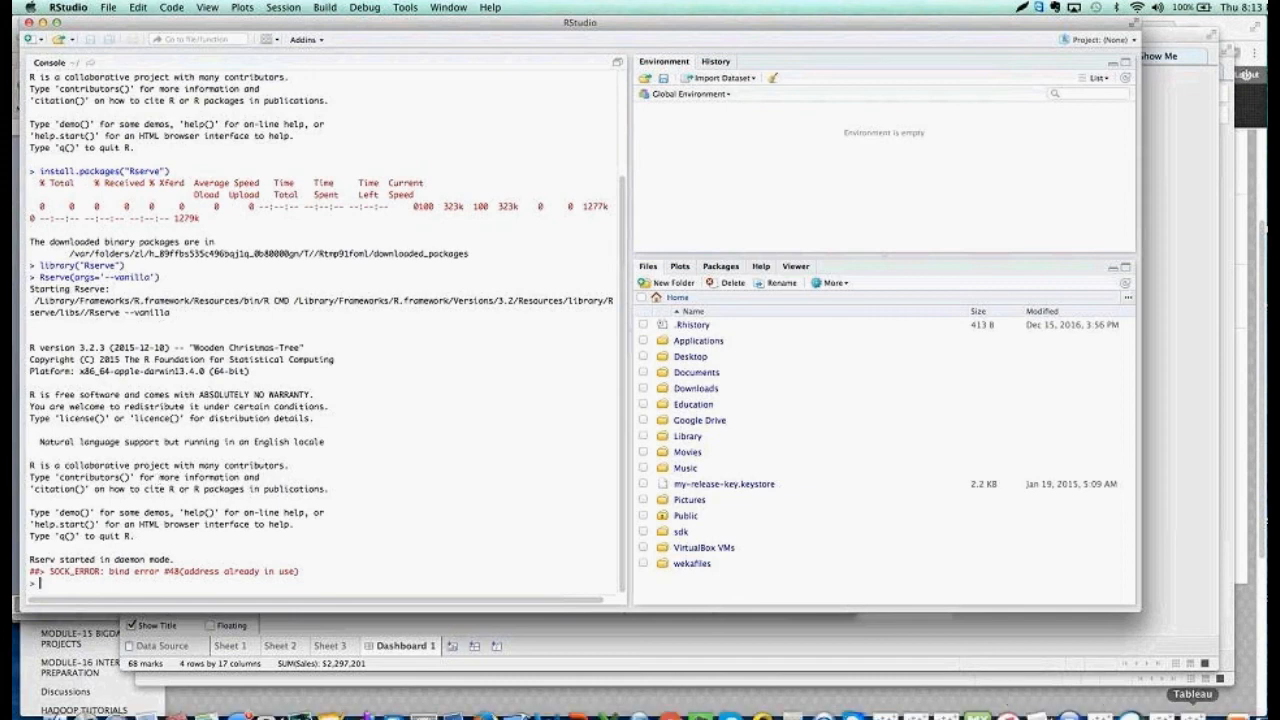
left_click(1192, 713)
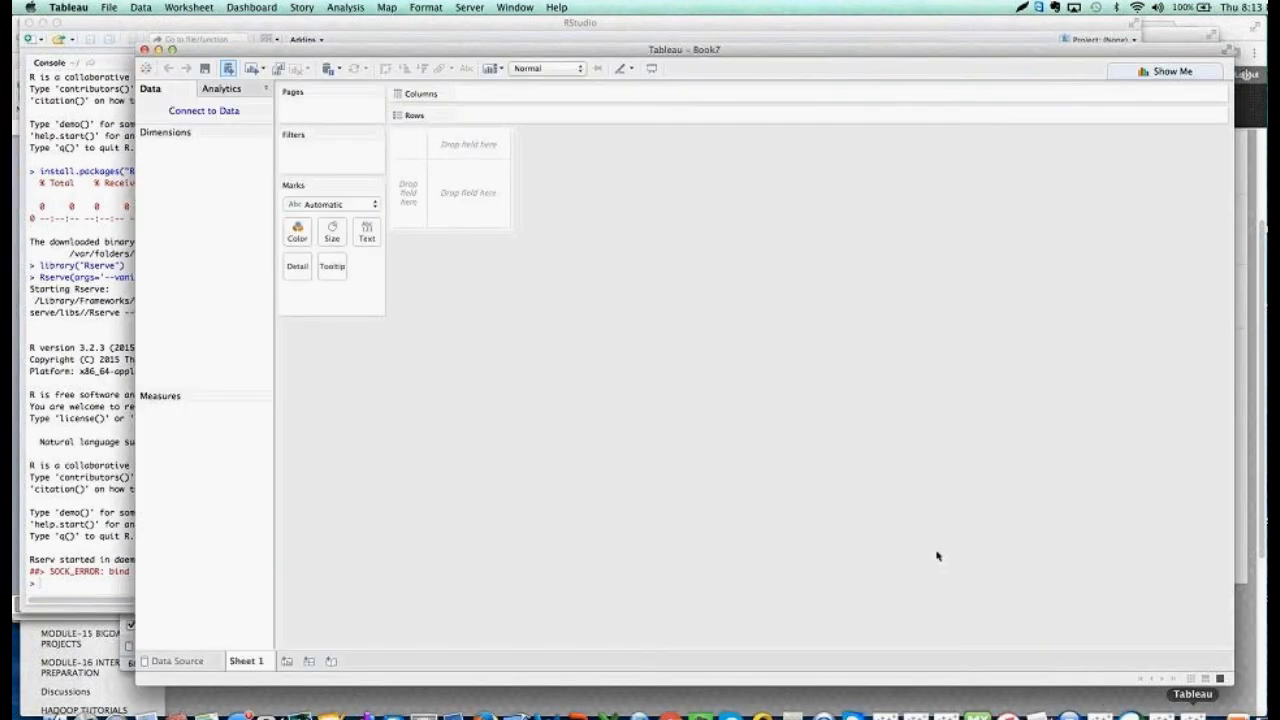
left_click(144, 49)
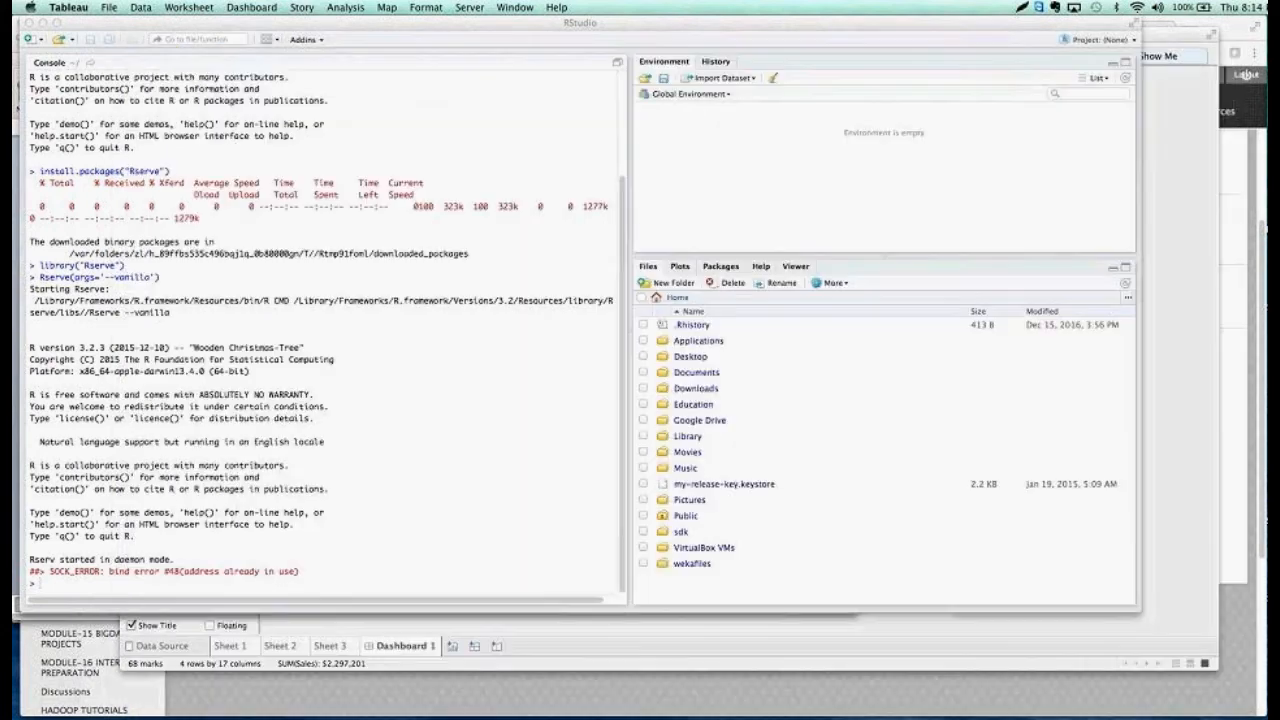
mouse_move(1000, 716)
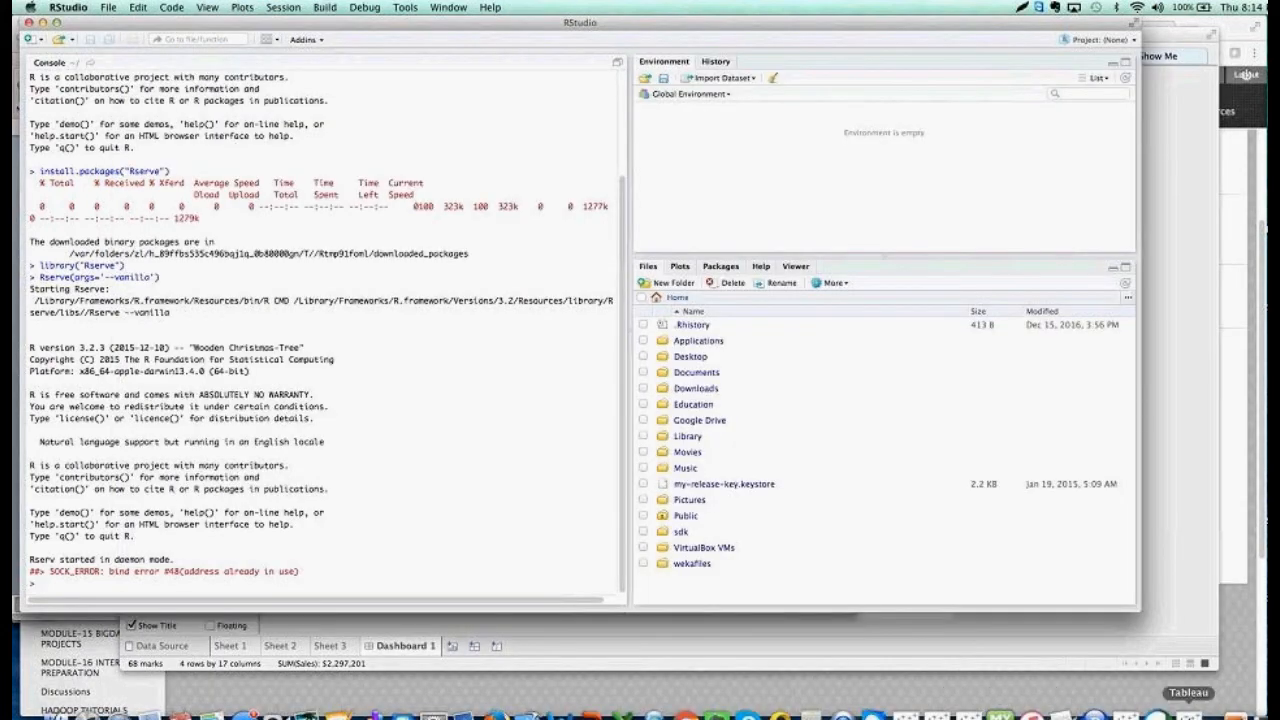
left_click(1189, 714)
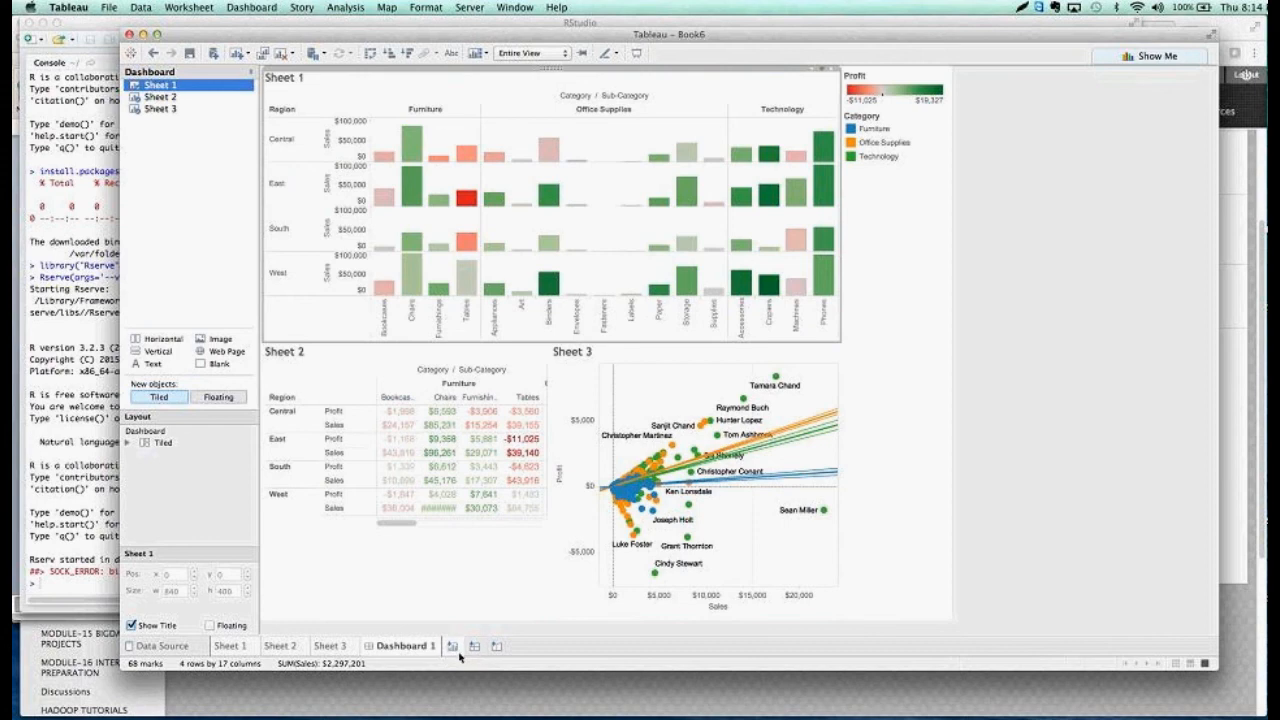
left_click(459, 654)
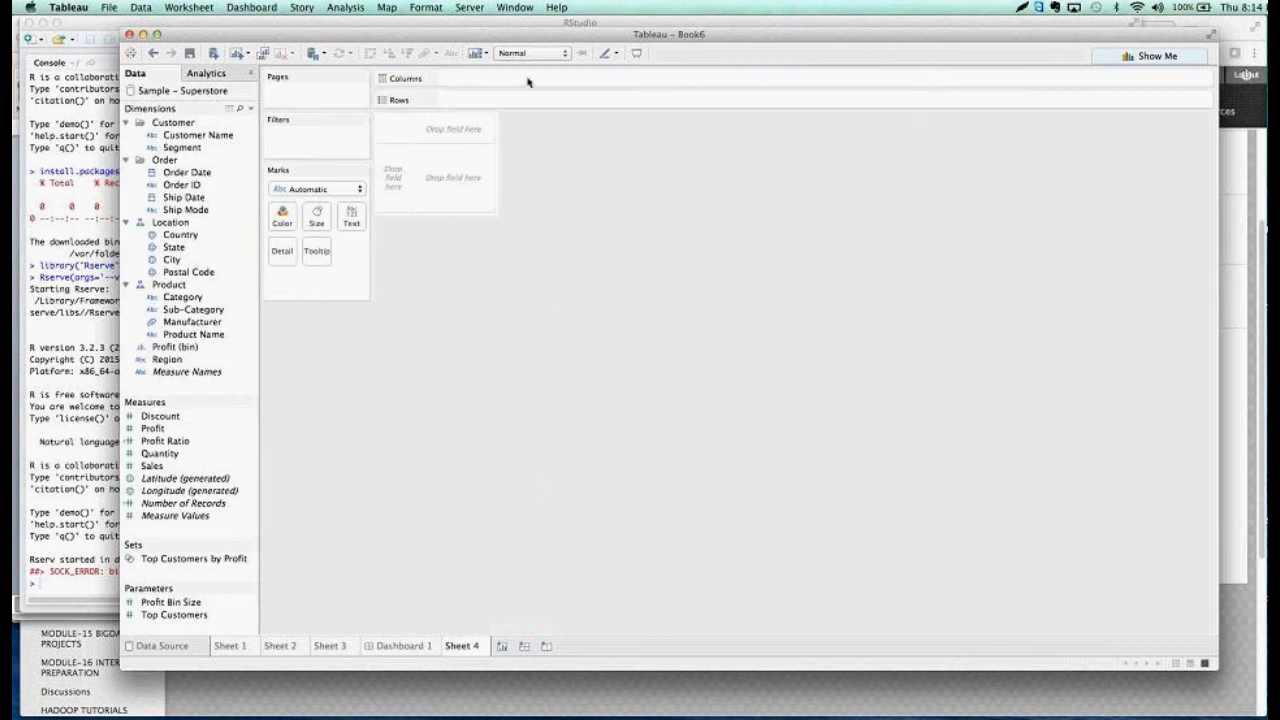
Test Tableau's Rserve connection to localhost on port 6311 and accept the connection settings
left_click(556, 8)
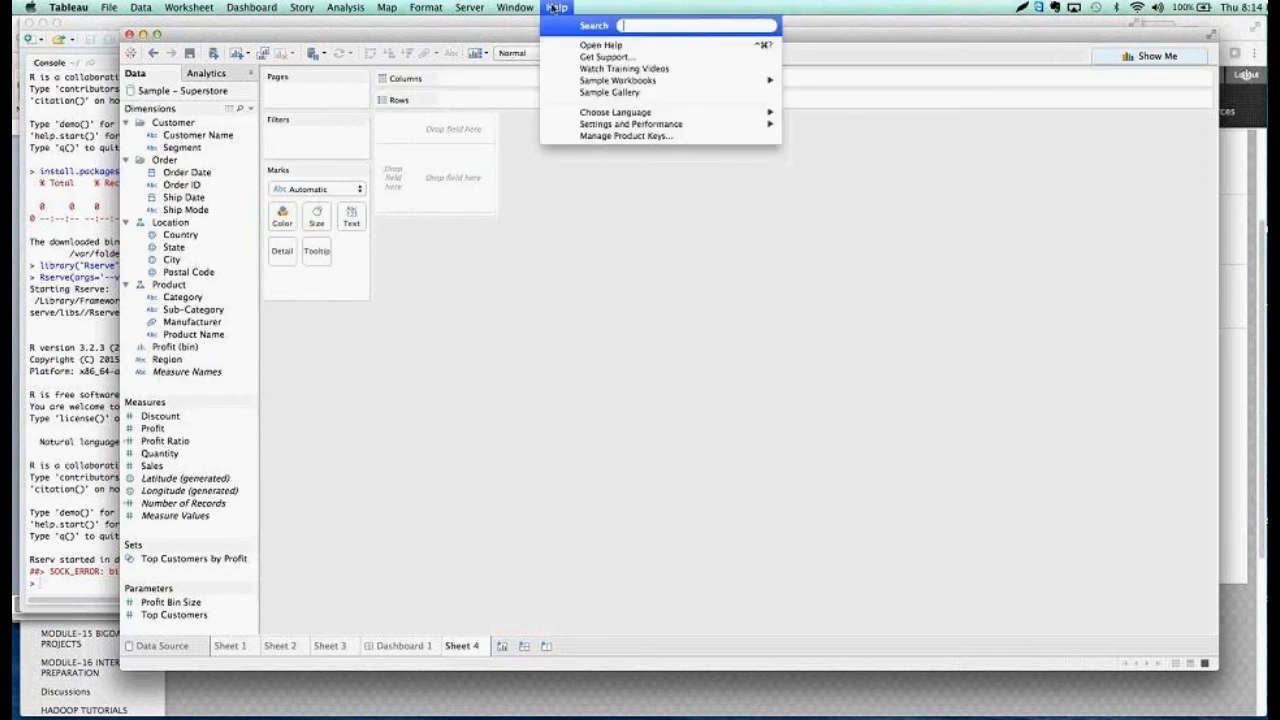
mouse_move(612, 125)
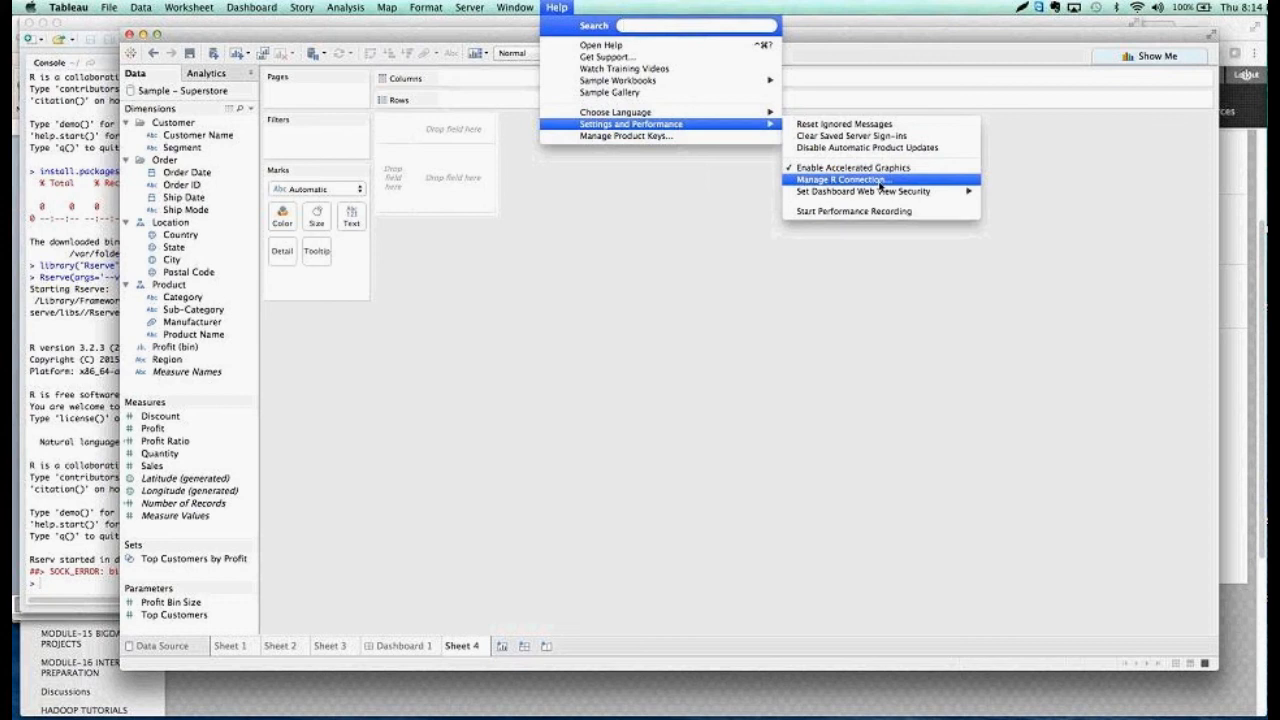
left_click(880, 185)
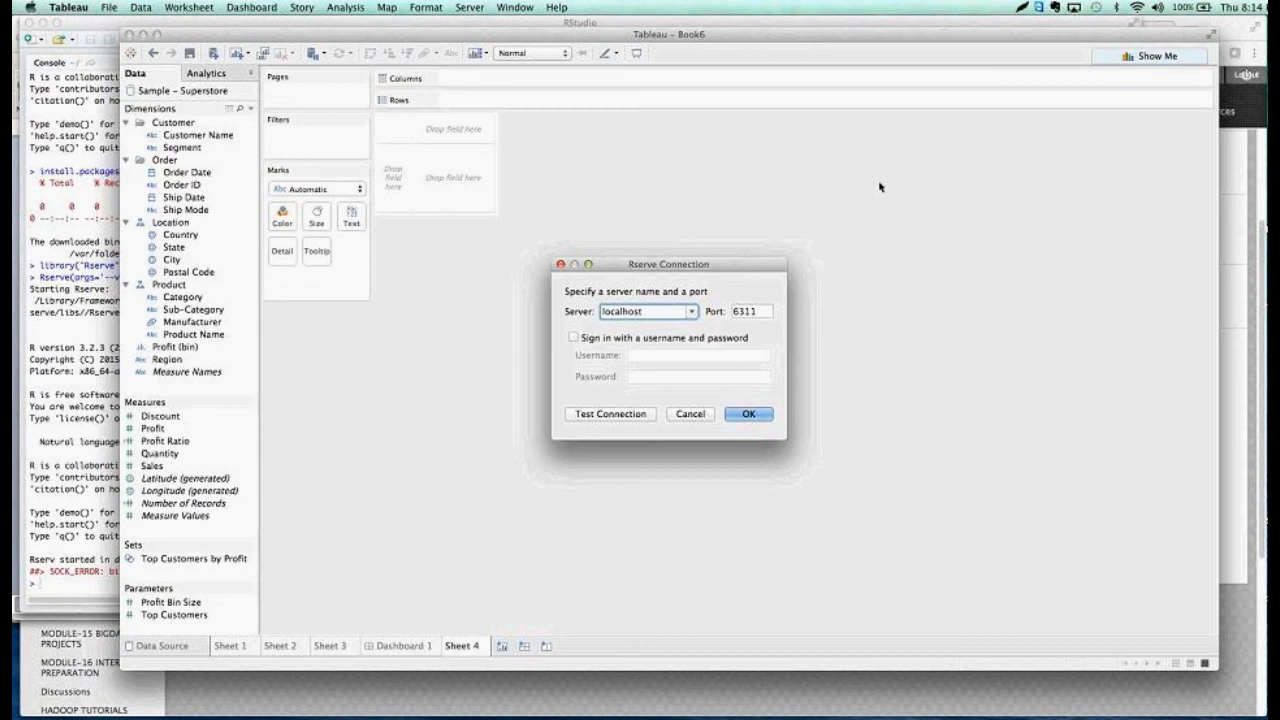
left_click(610, 416)
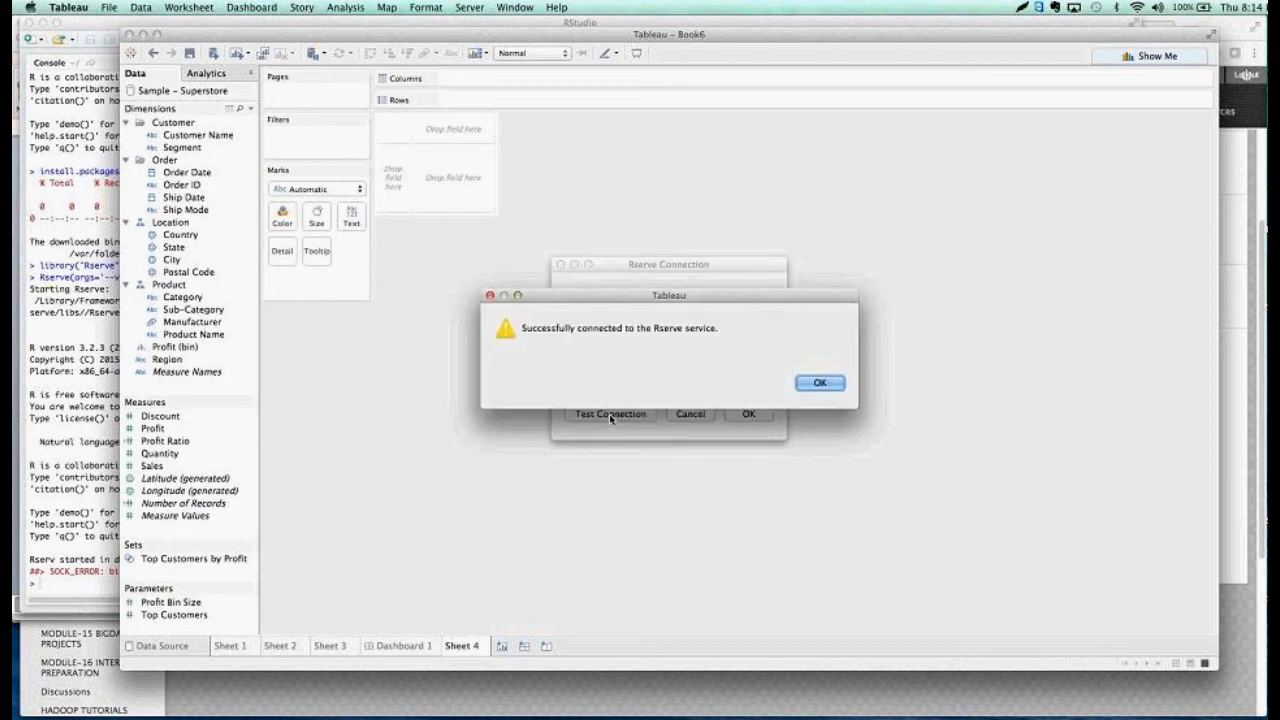
left_click(825, 386)
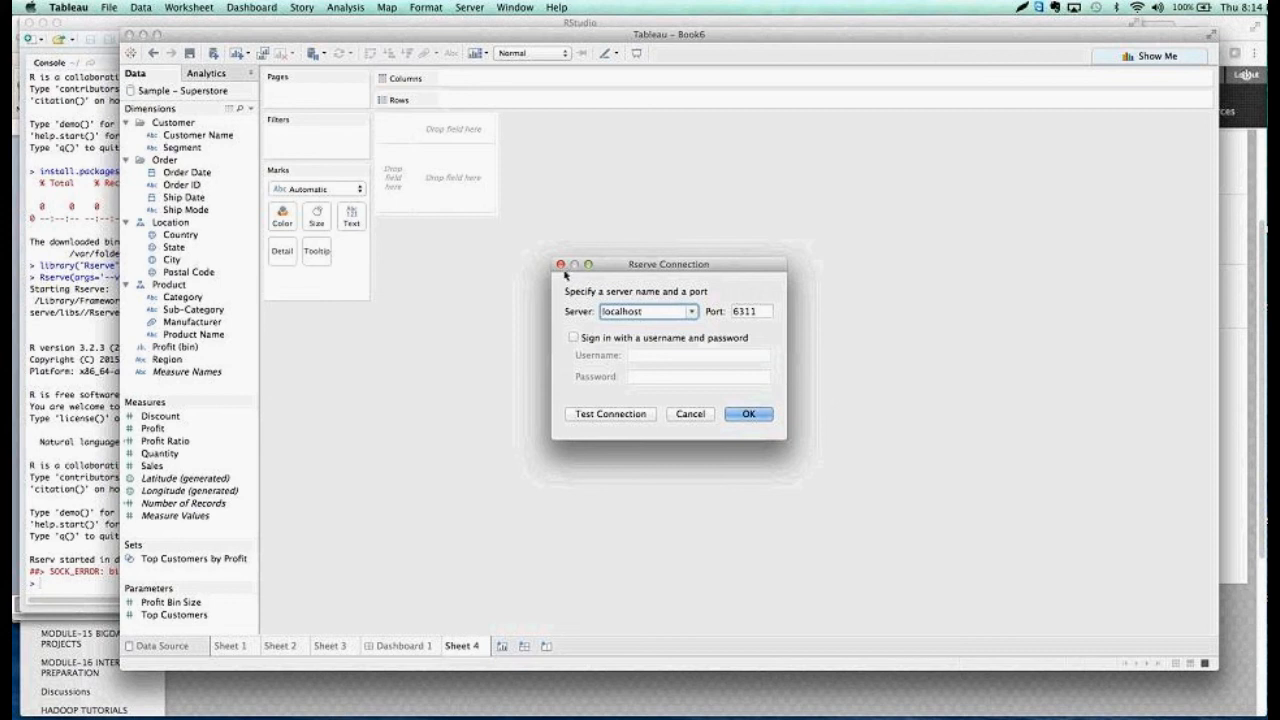
left_click(753, 416)
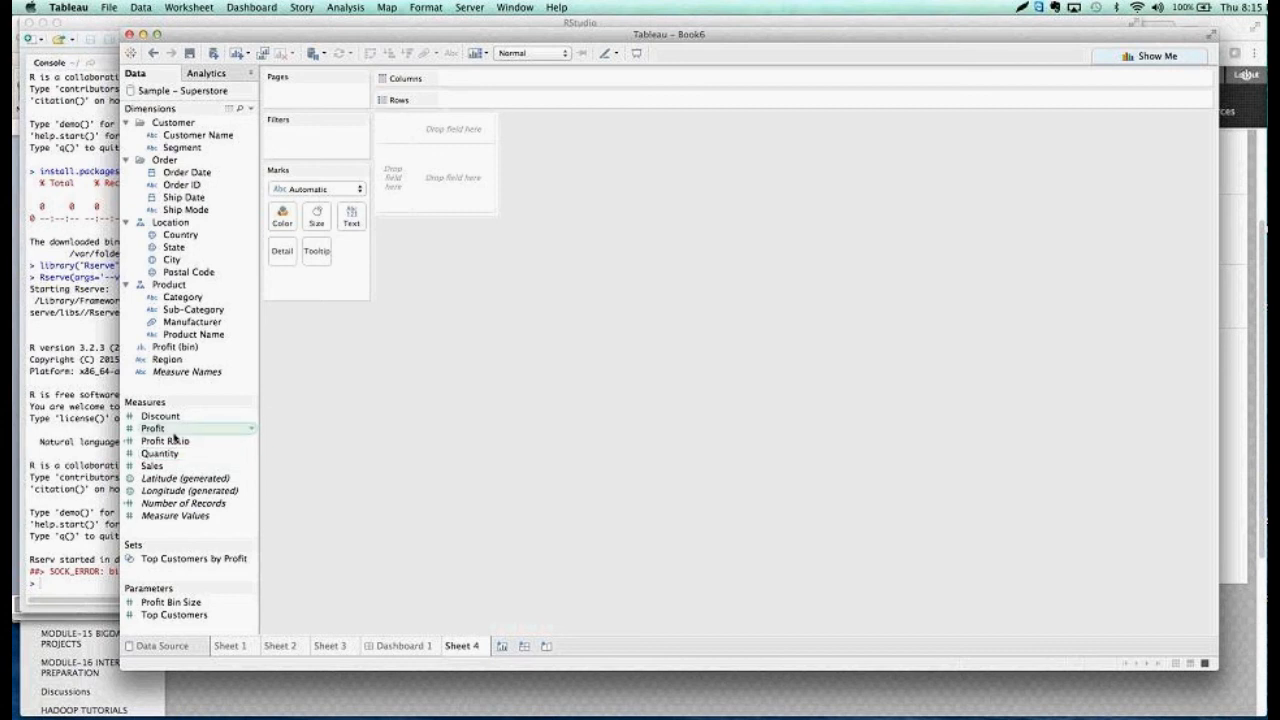
Create a calculated field from the Profit measure and name it Projected Profit
left_click(251, 431)
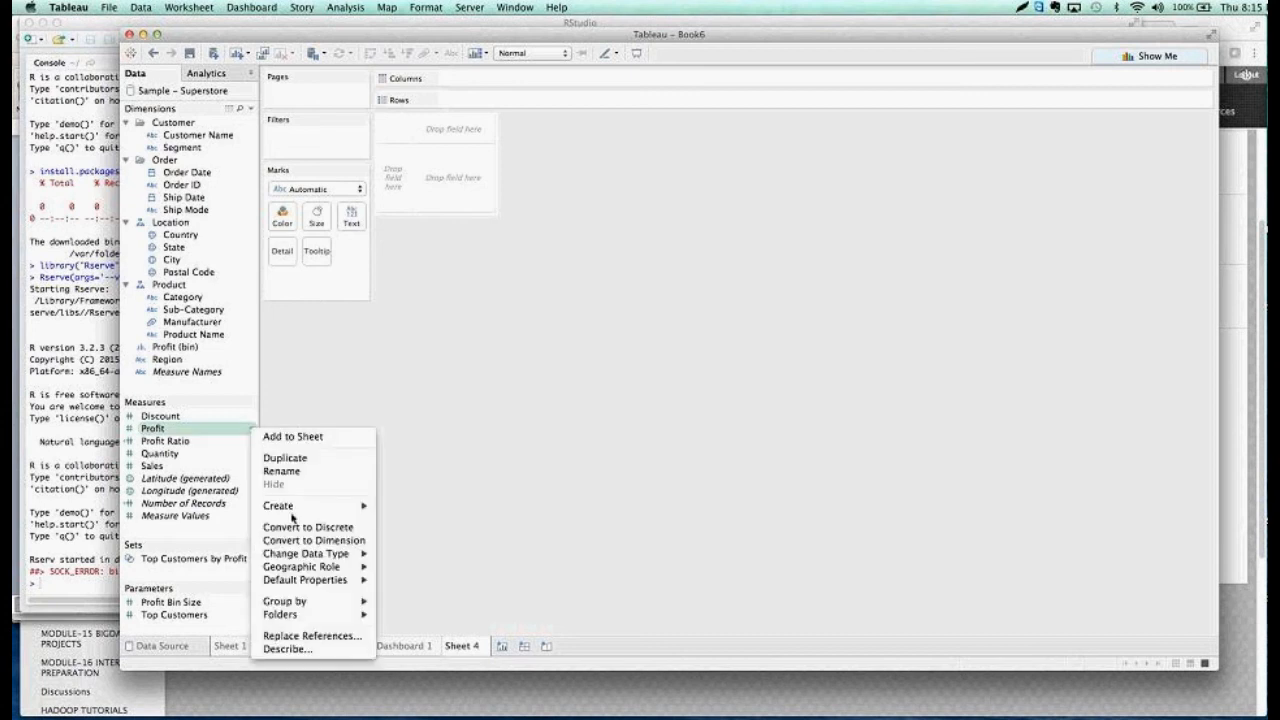
mouse_move(297, 512)
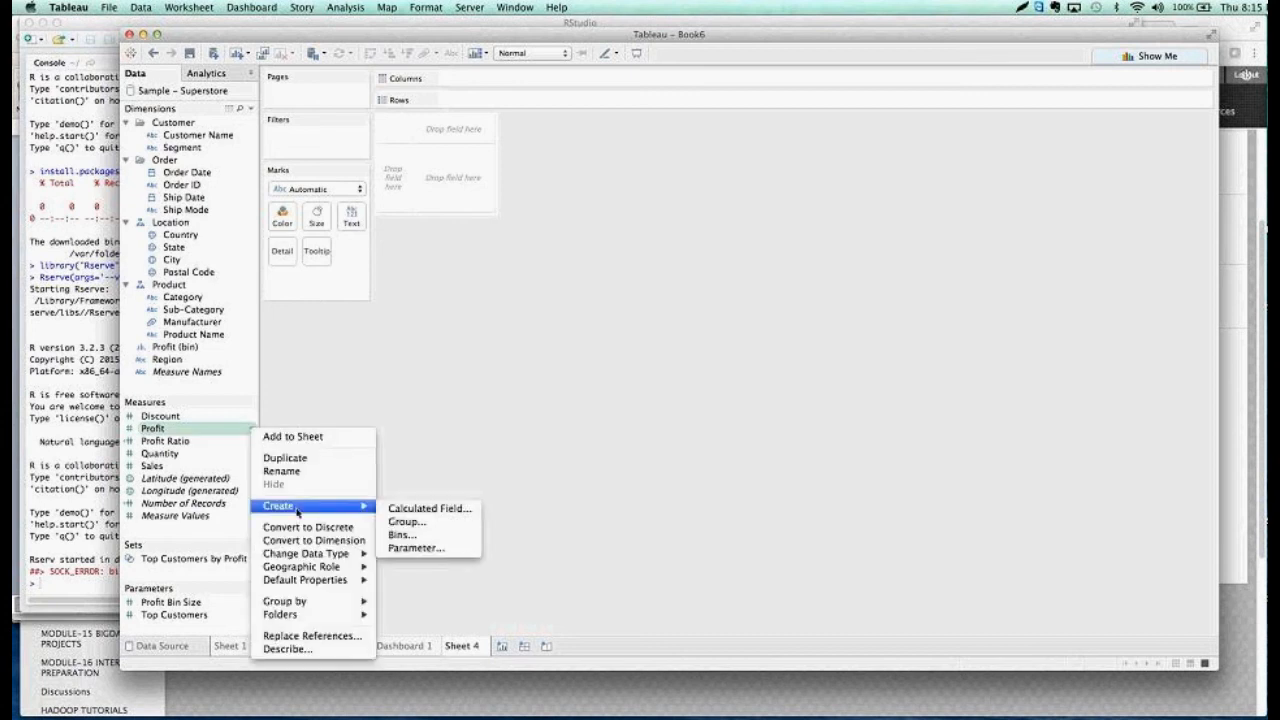
left_click(420, 510)
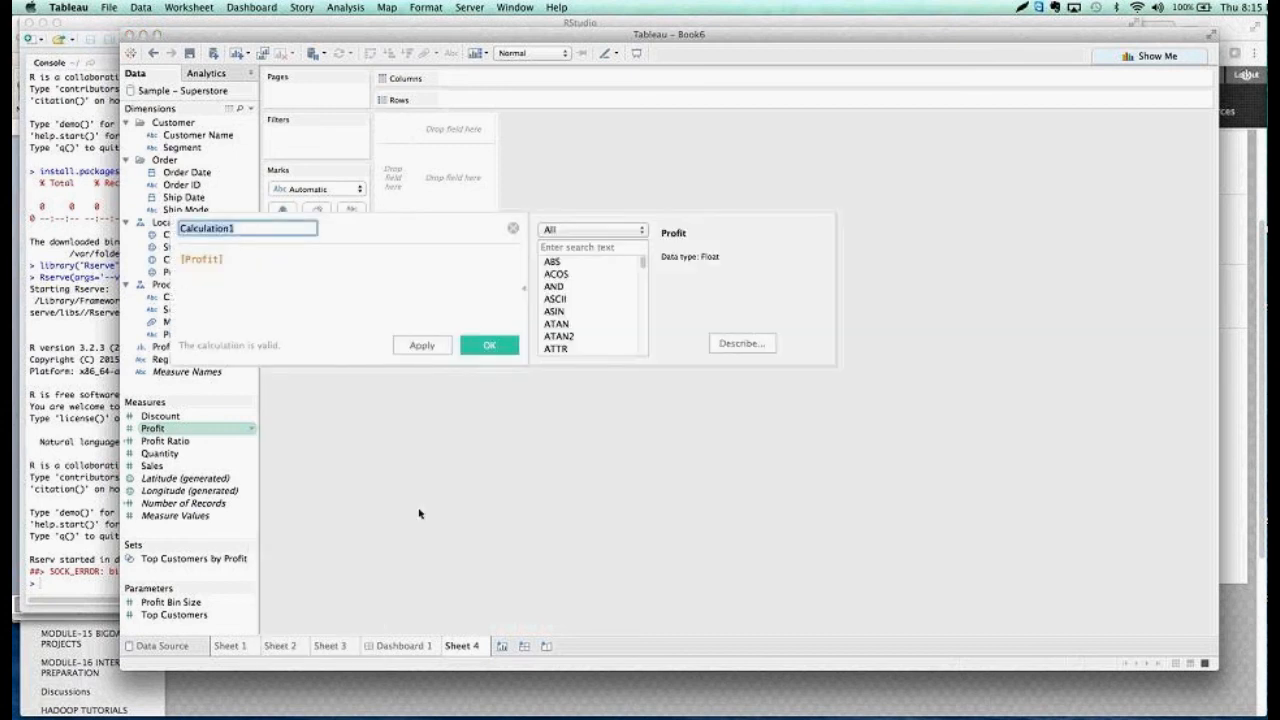
type("Project")
key("BackSpace")
type("ed Profit")
Replace the [Profit] formula of the calculated field with an empty SCRIPT_REAL() function
left_click_drag(224, 261, 174, 258)
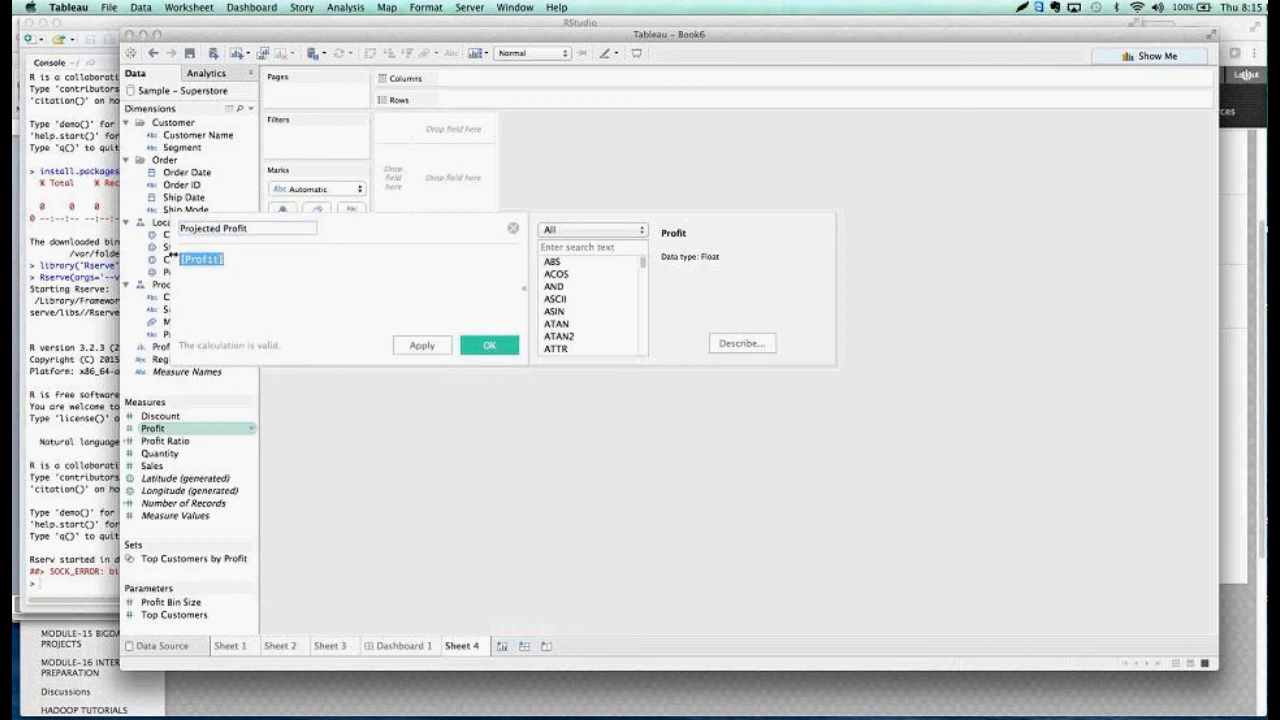
type("SC")
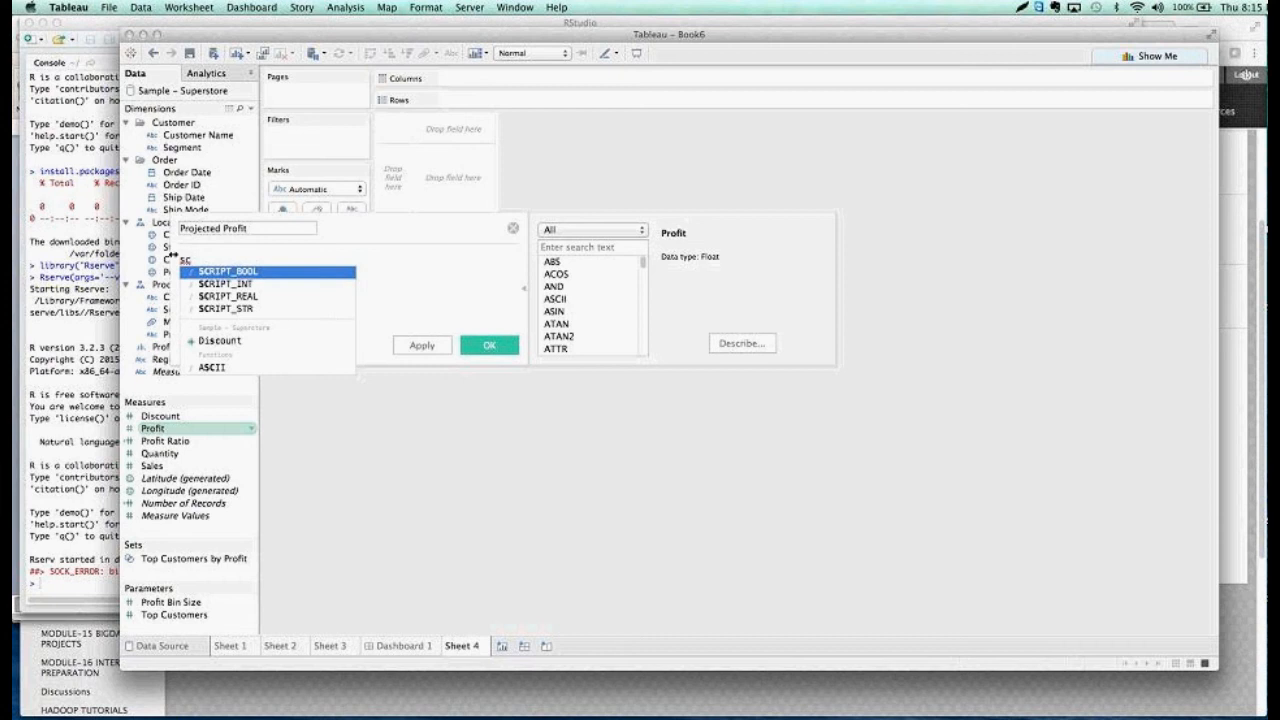
left_click(232, 296)
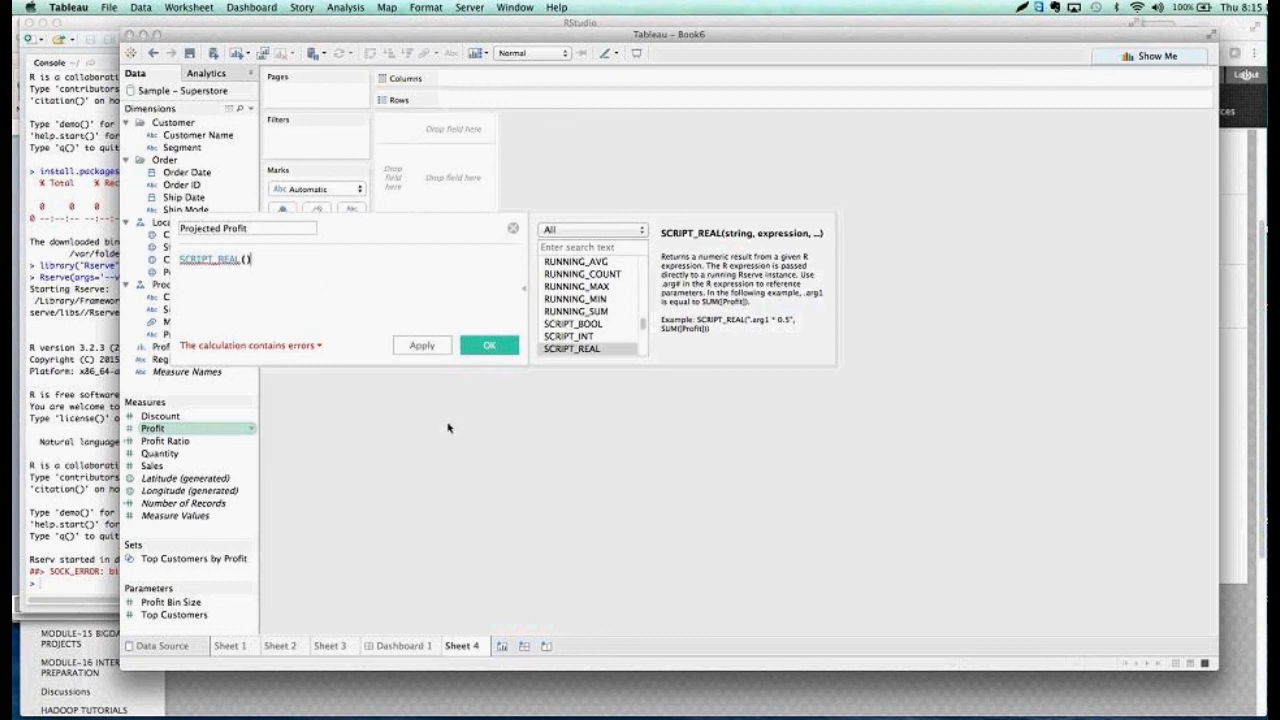
Switch to the Tableau_script document in TextEdit, enlarge its window and delete the first SCRIPT_REAL block, which uses Unit Price and Order Quantity
mouse_move(748, 717)
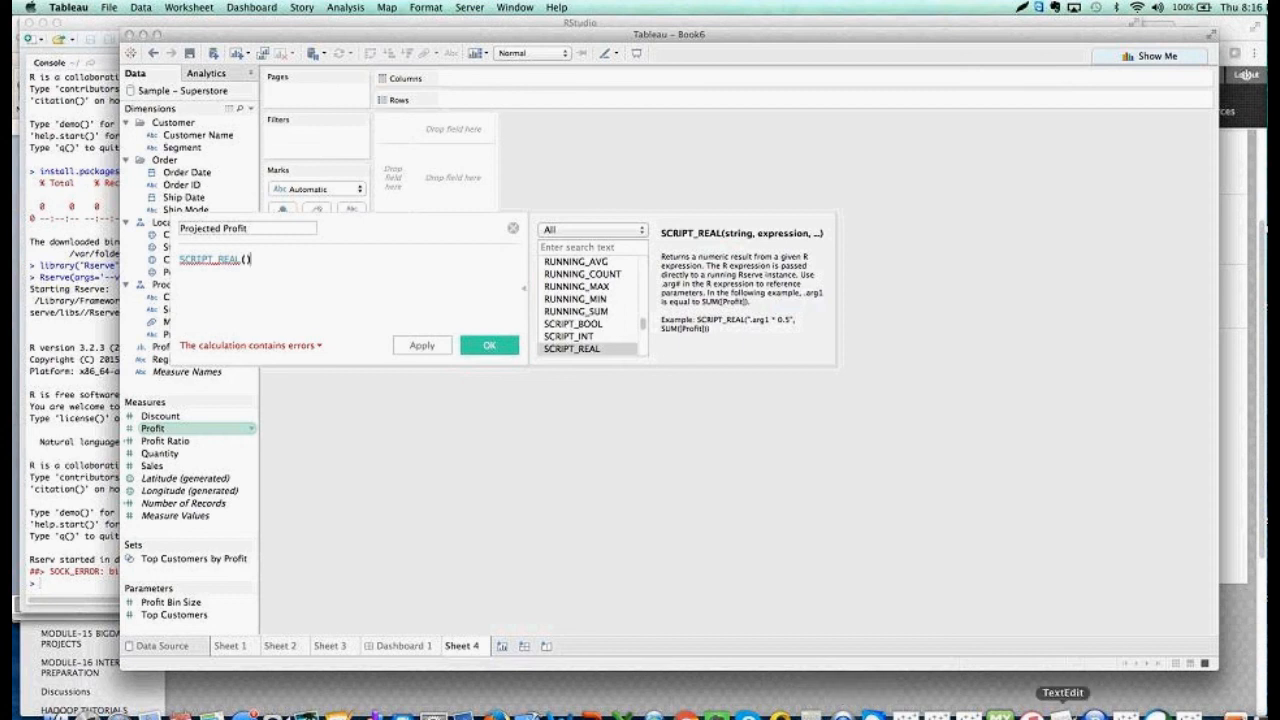
left_click(1062, 716)
left_click(443, 328)
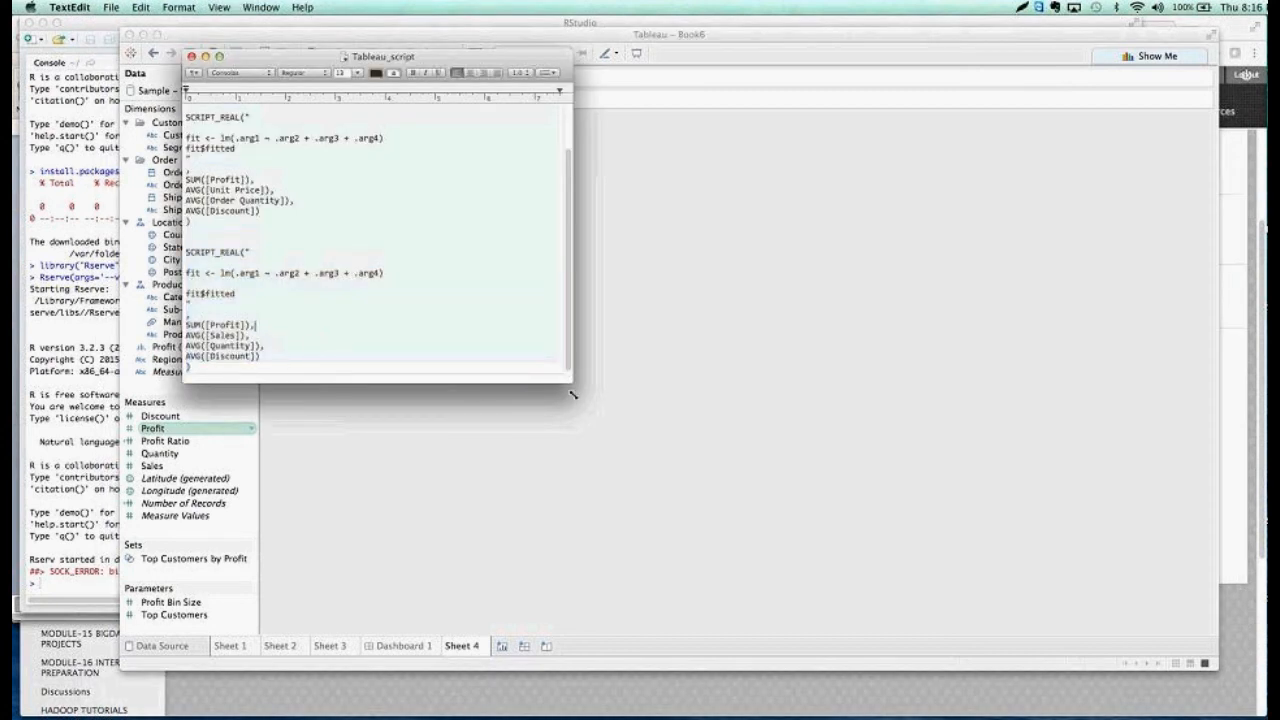
left_click_drag(573, 383, 855, 581)
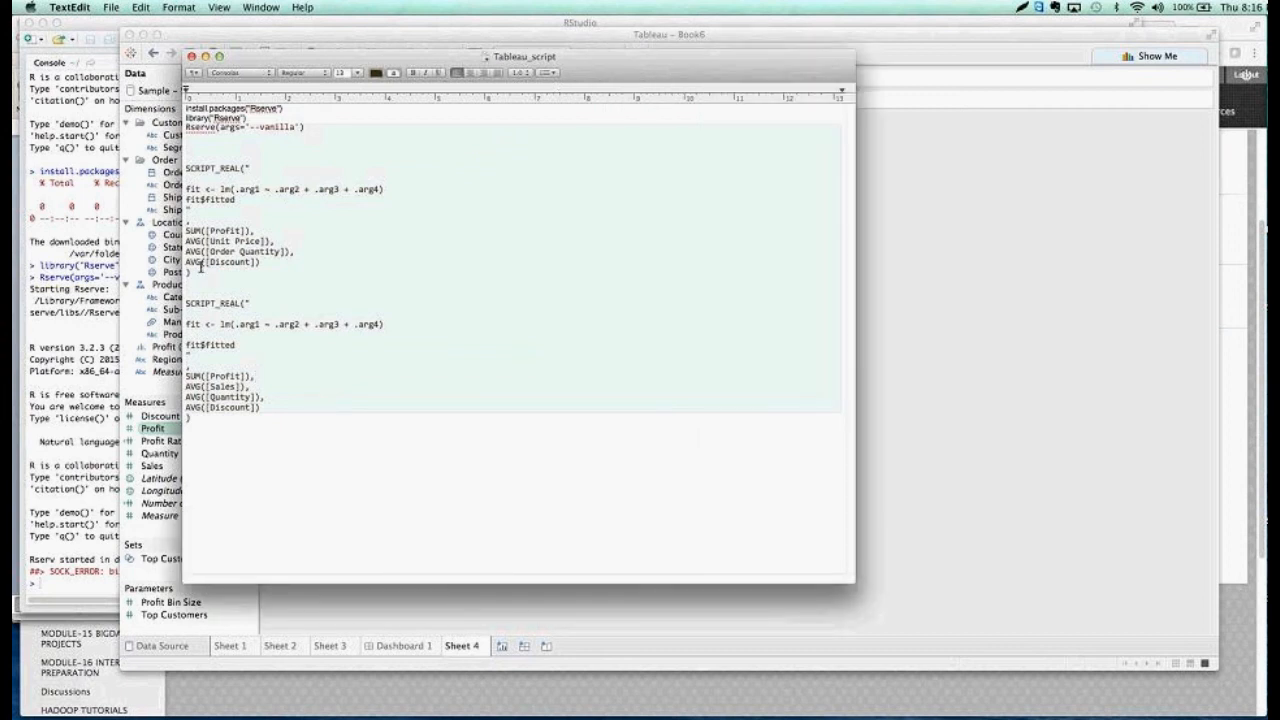
left_click_drag(187, 272, 183, 160)
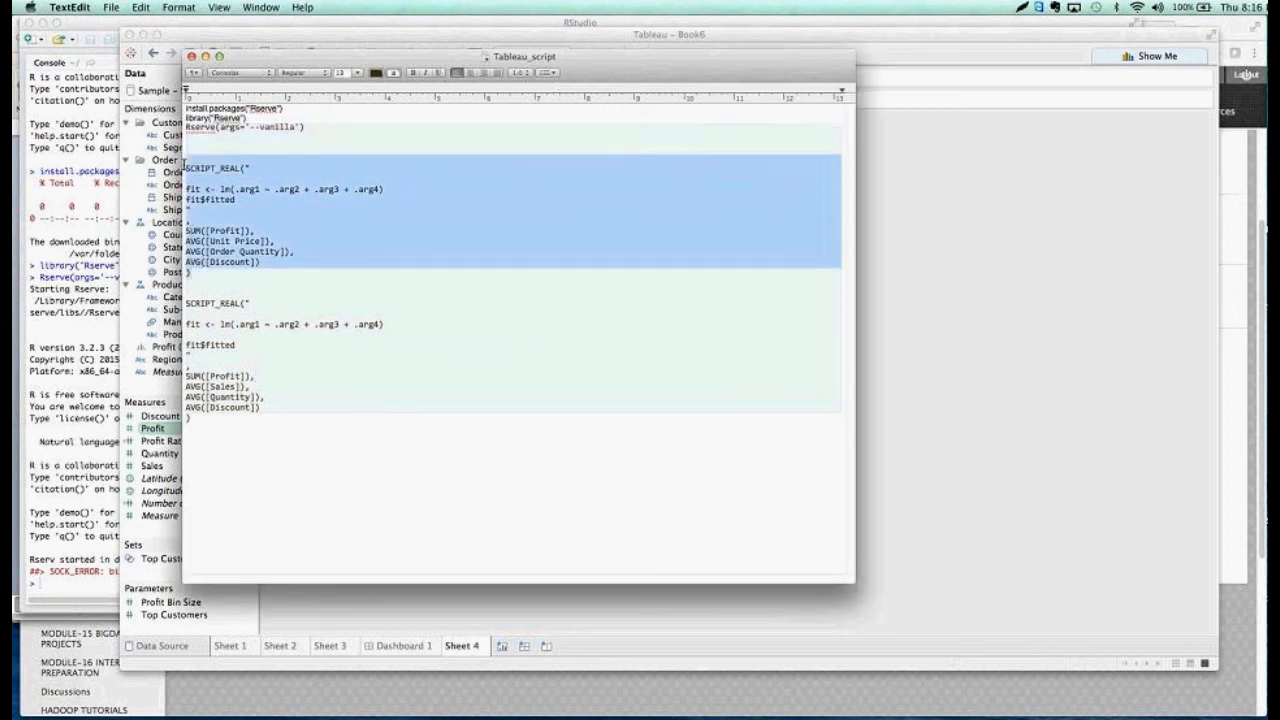
key("BackSpace")
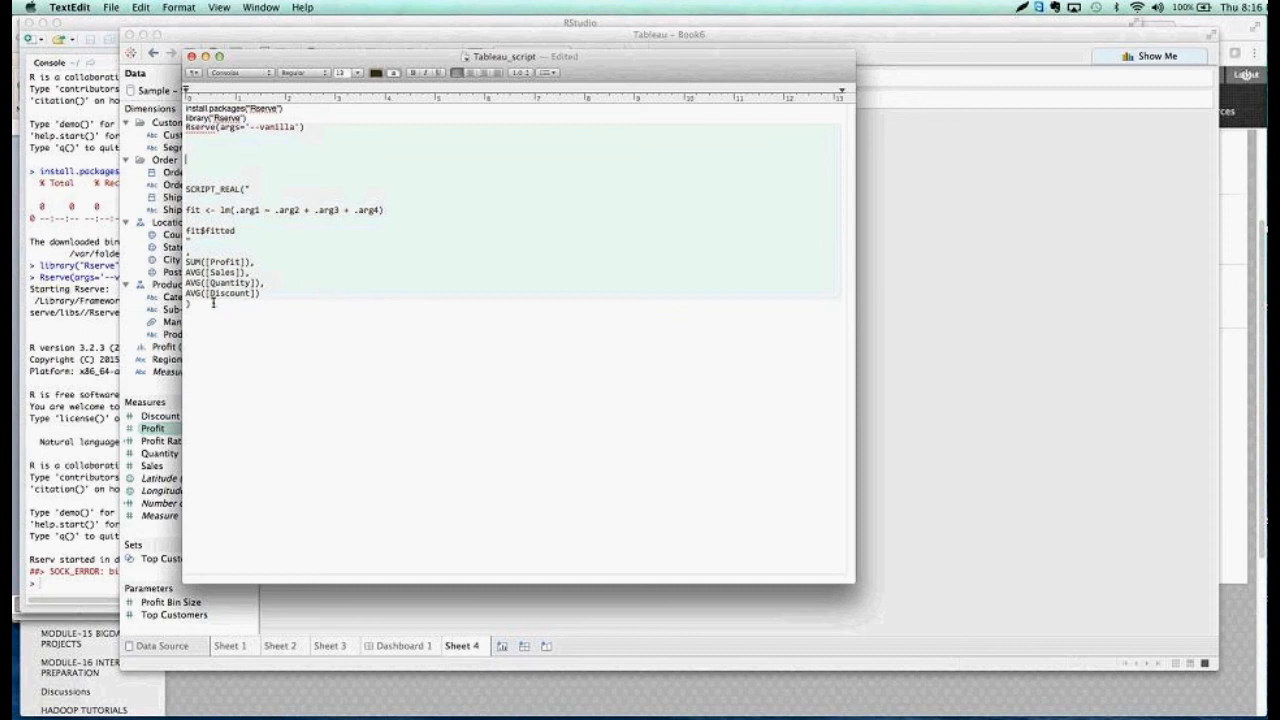
Set the font size of the whole script text to 48
left_click_drag(214, 303, 174, 84)
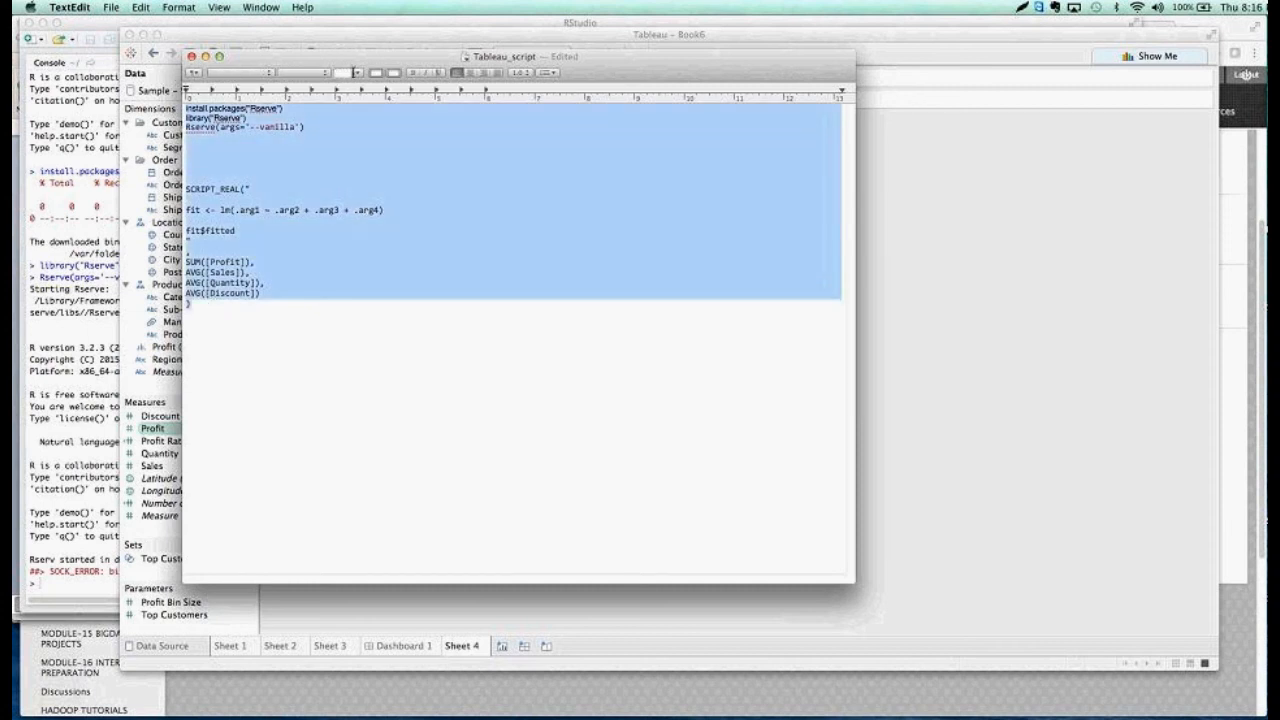
left_click(355, 72)
left_click(345, 140)
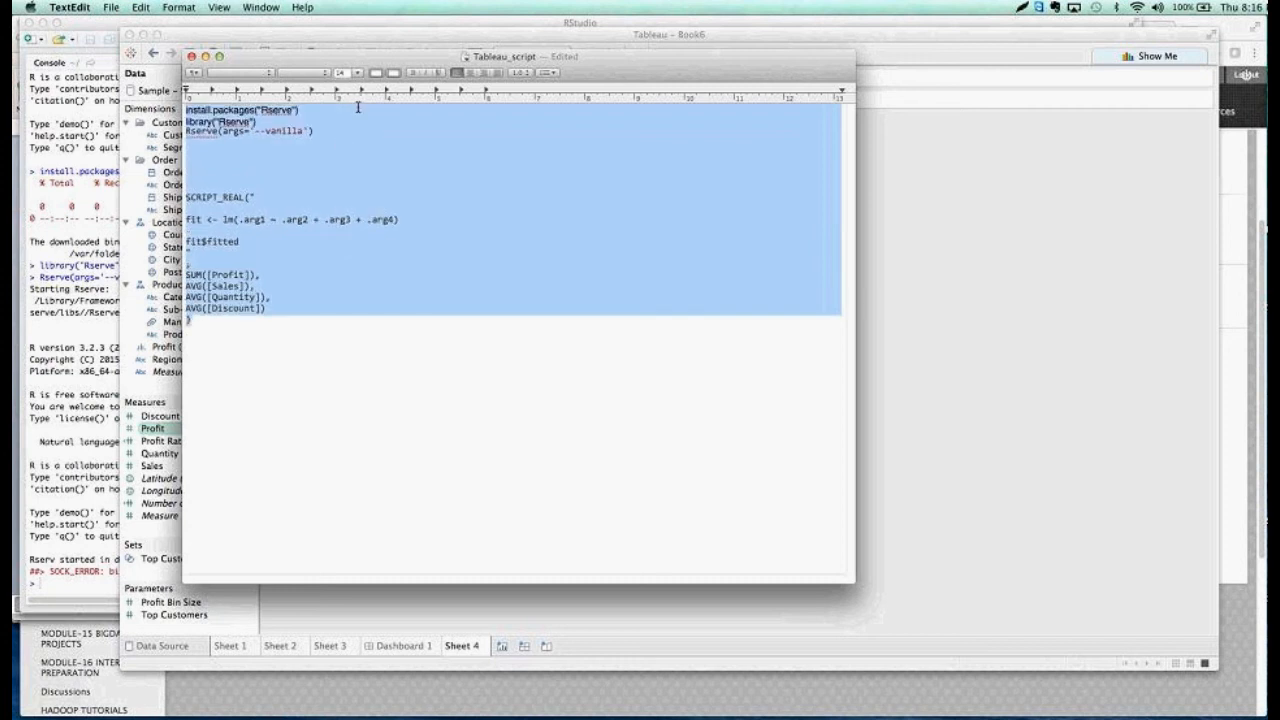
left_click(355, 72)
left_click(347, 210)
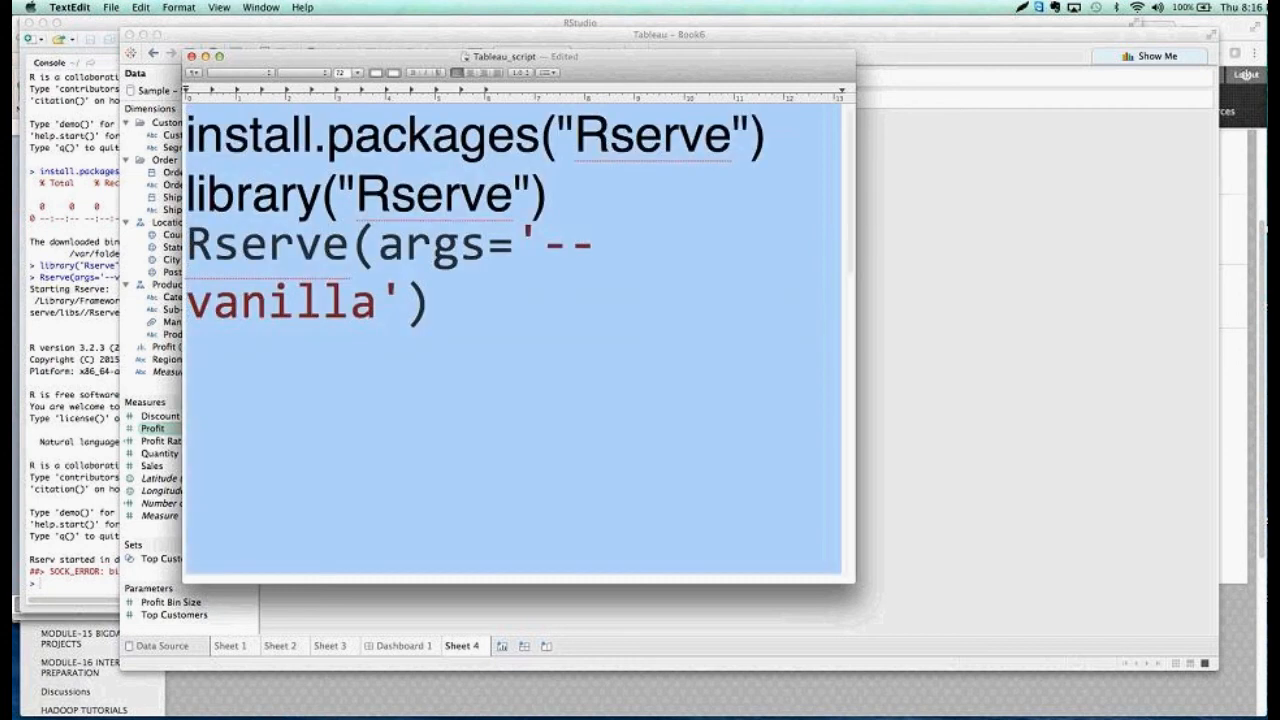
left_click(356, 73)
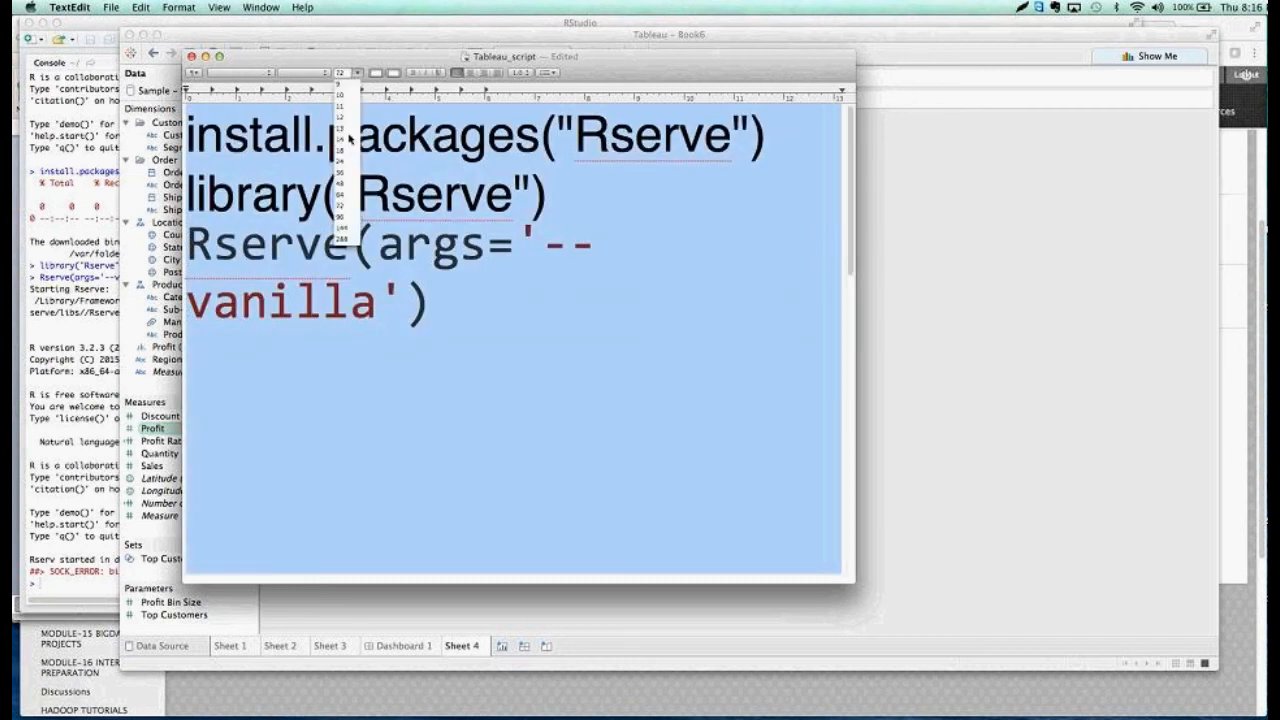
left_click(342, 184)
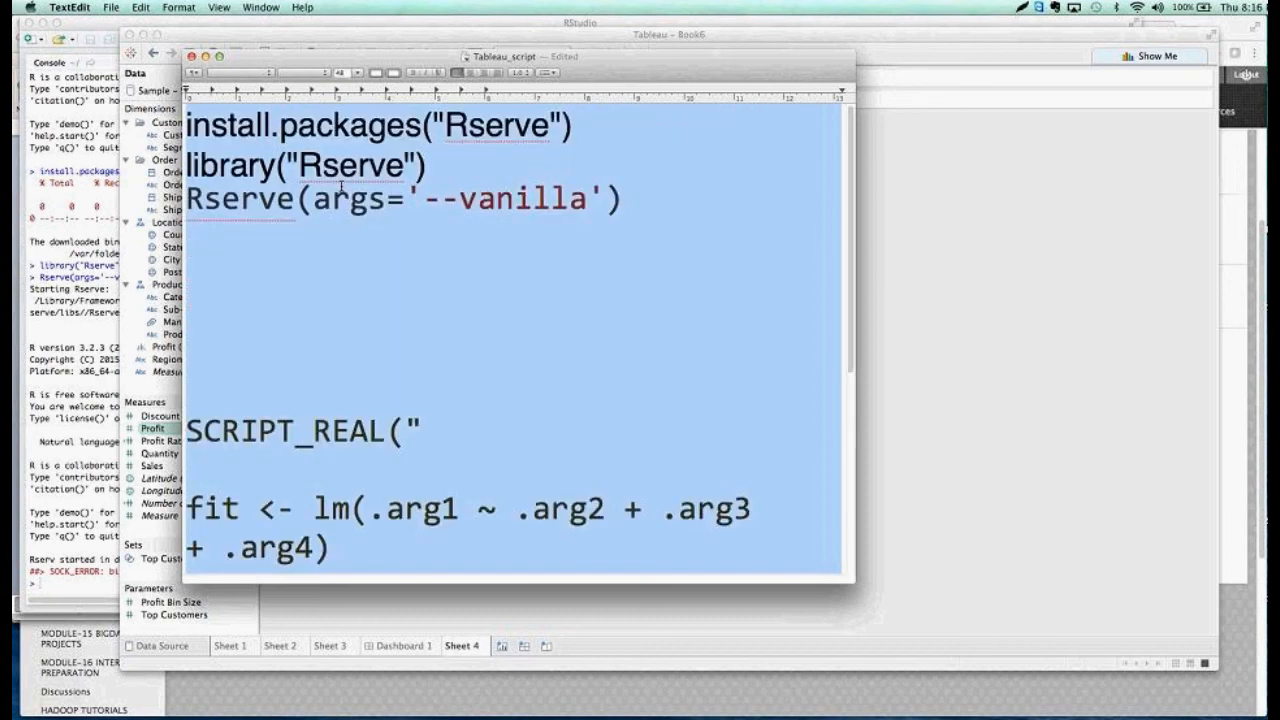
left_click(514, 311)
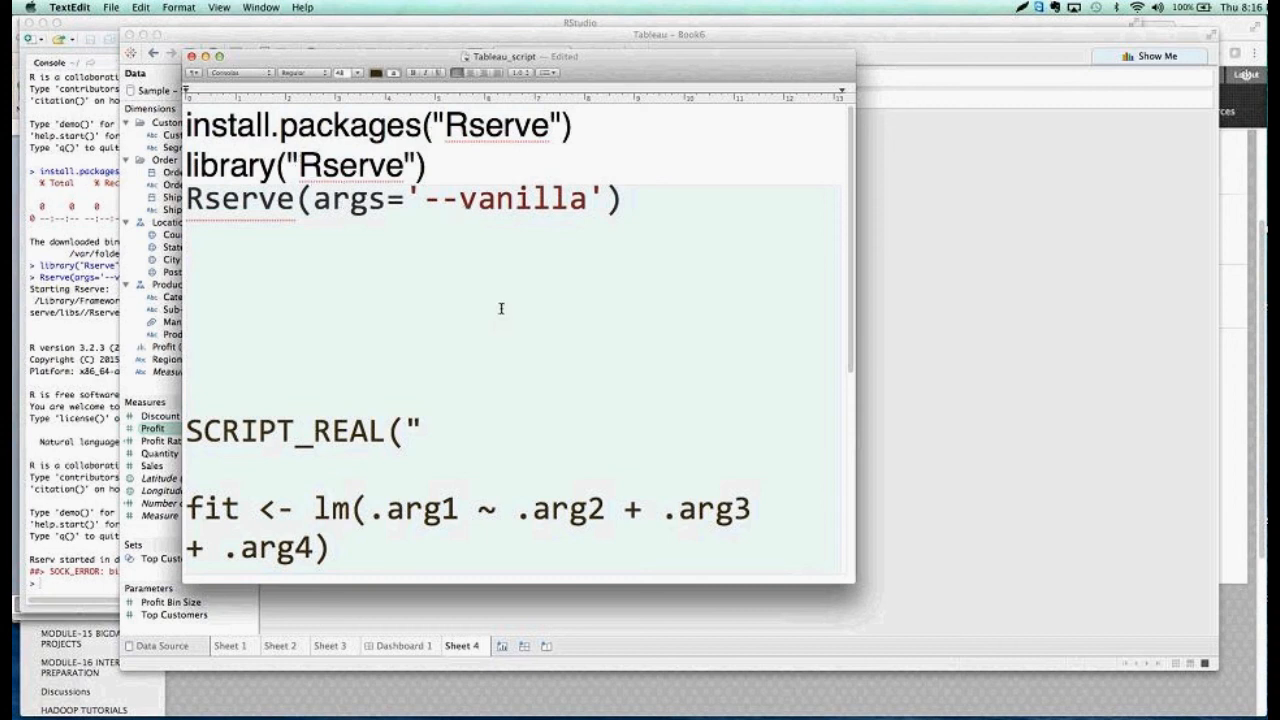
Review the remaining SCRIPT_REAL block, highlighting the lm function, its .arg1 argument and the matching Profit field
scroll(501, 308, "down", 2)
scroll(501, 308, "down", 5)
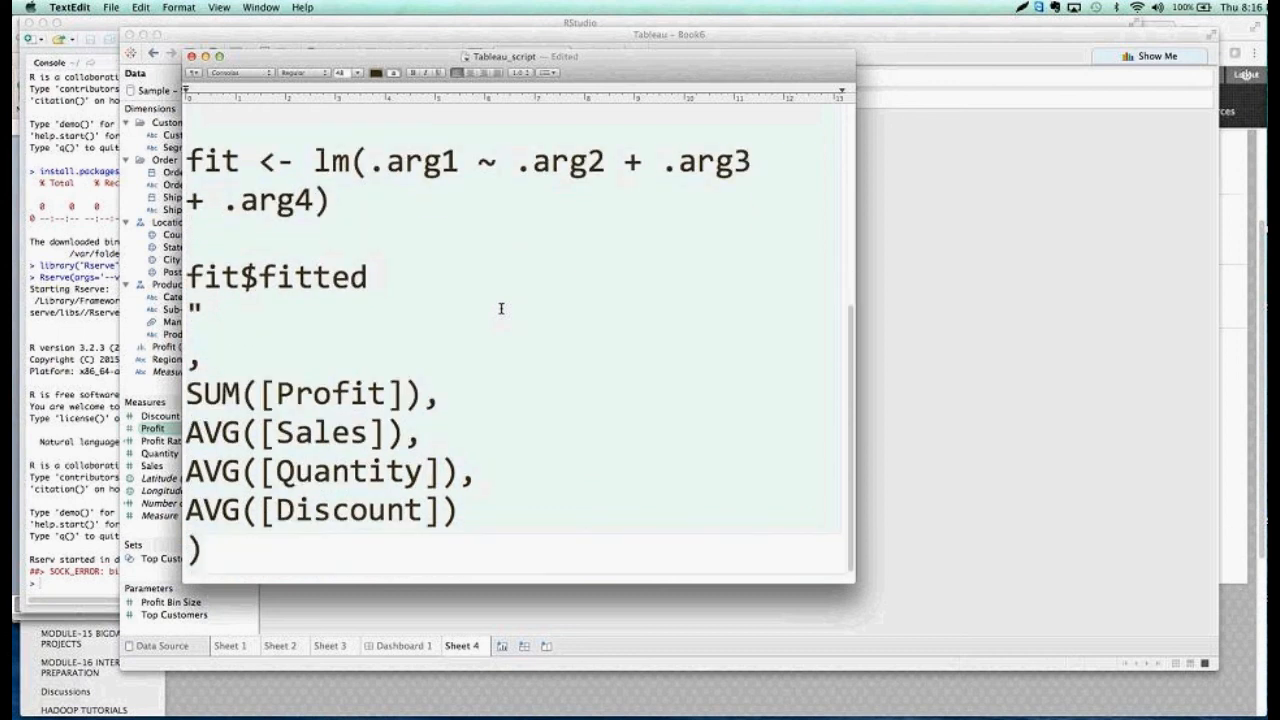
scroll(501, 308, "up", 2)
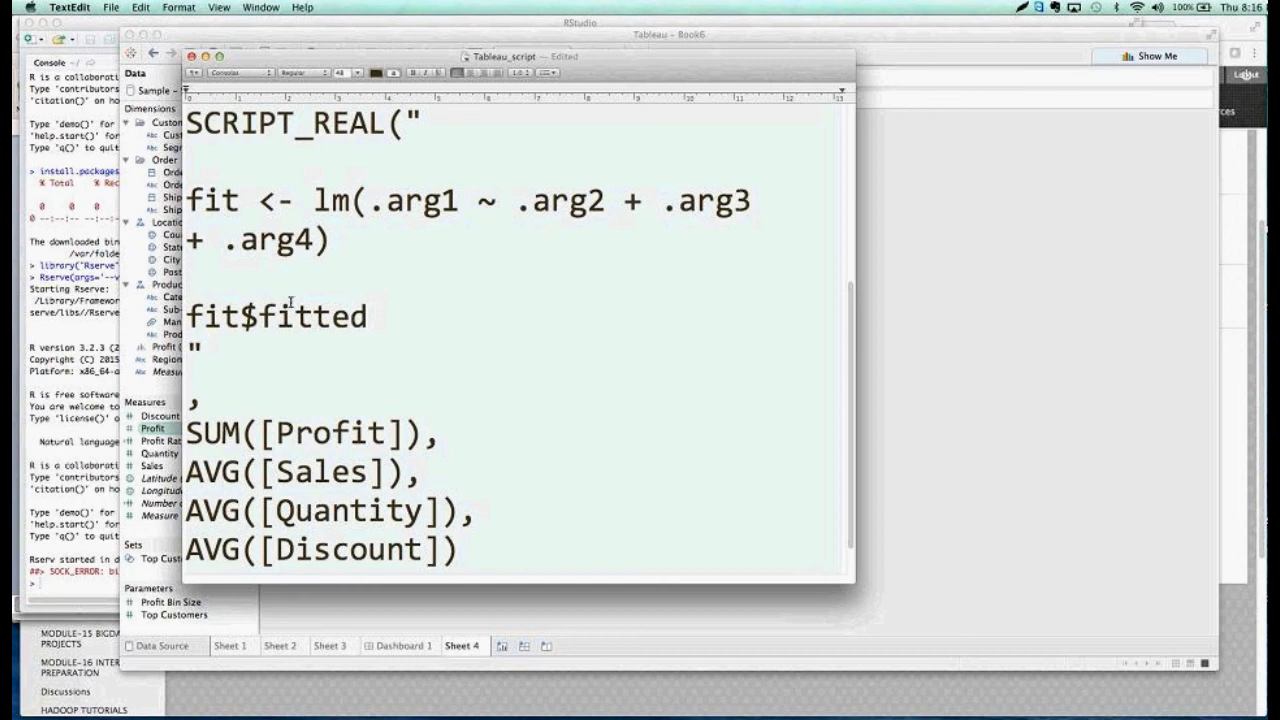
left_click_drag(352, 203, 314, 203)
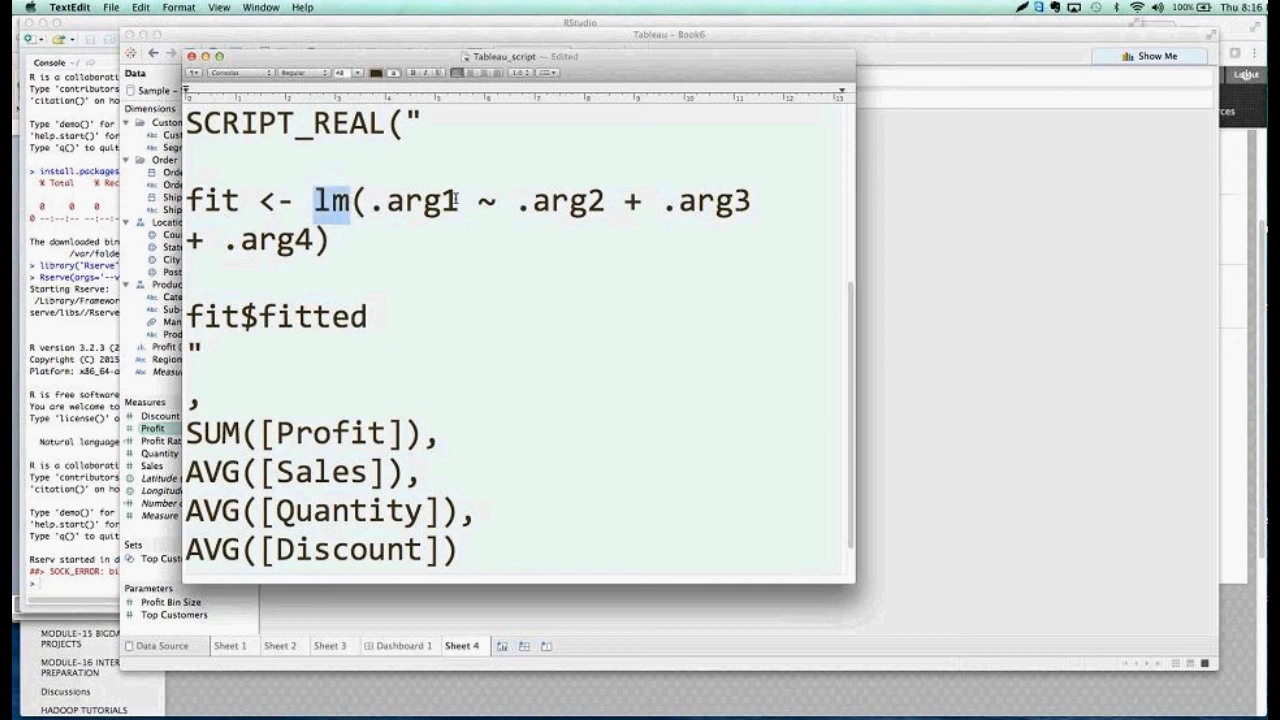
left_click_drag(460, 200, 373, 190)
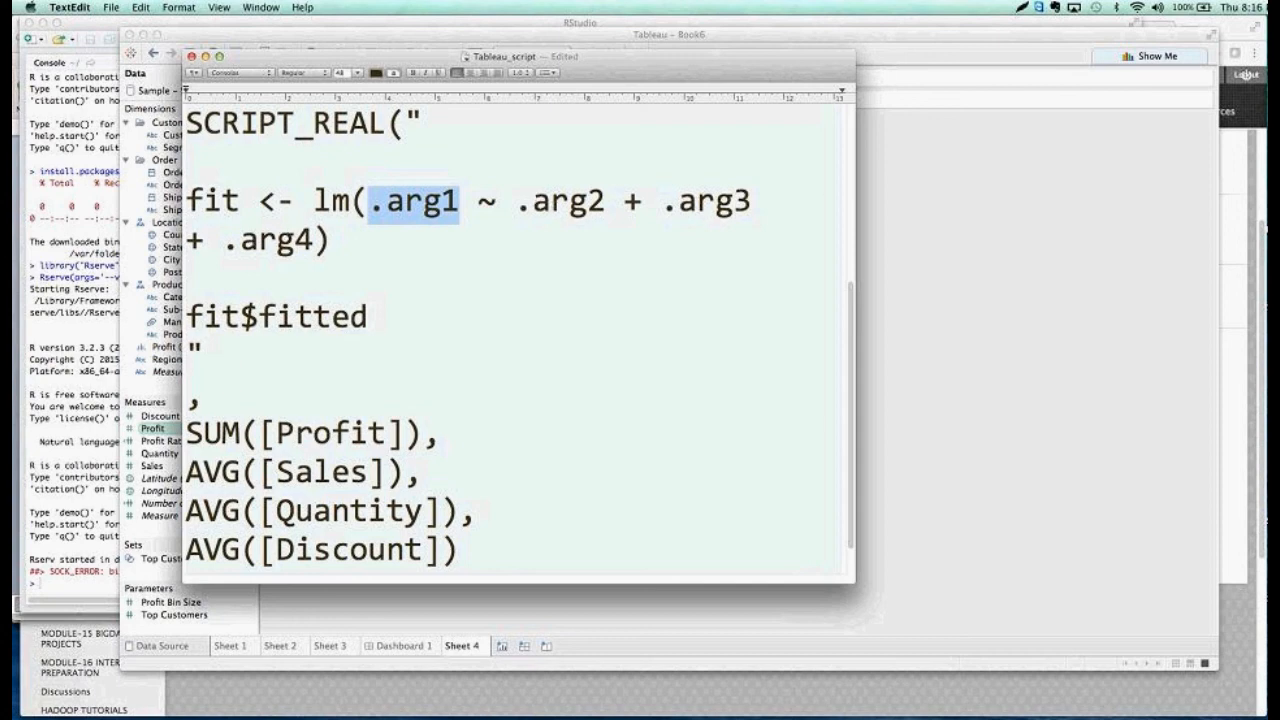
scroll(450, 446, "down", 1)
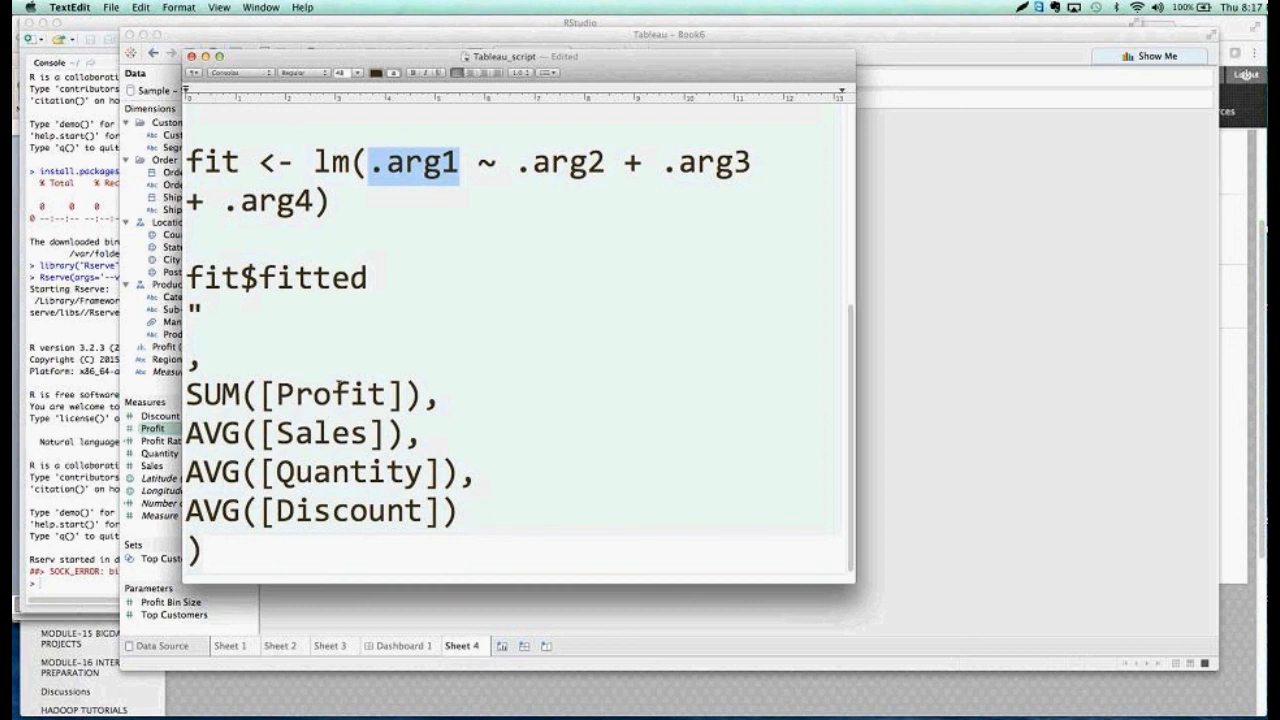
double_click(330, 396)
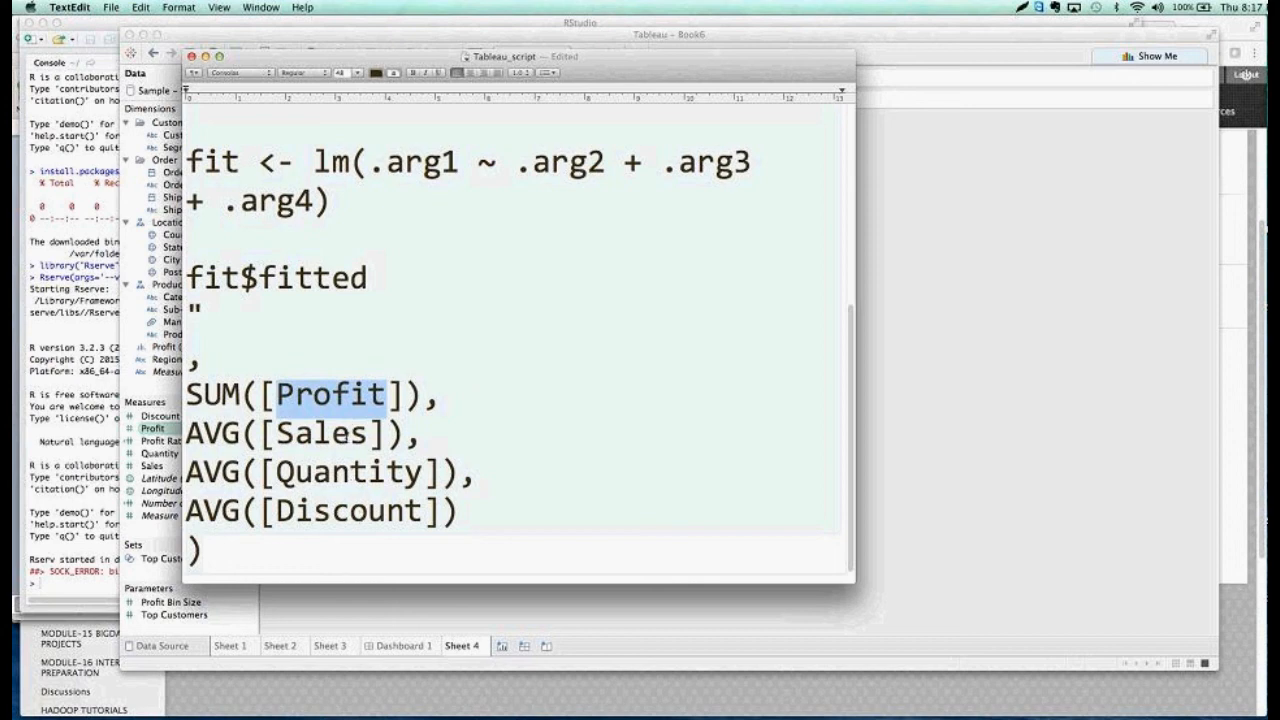
Copy the whole SCRIPT_REAL regression block, switch to Tableau, replace the empty SCRIPT_REAL() formula of Projected Profit with it and save the field
left_click_drag(254, 62, 436, 64)
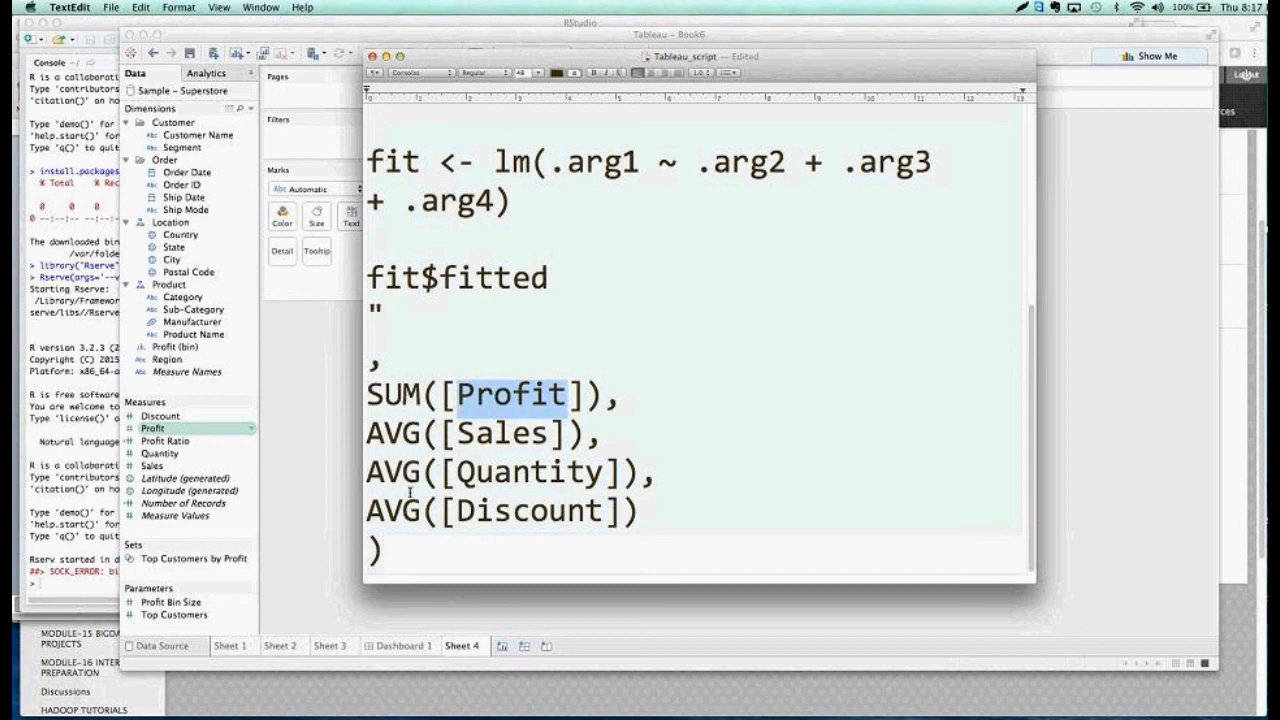
left_click(389, 547)
left_click_drag(389, 547, 370, 310)
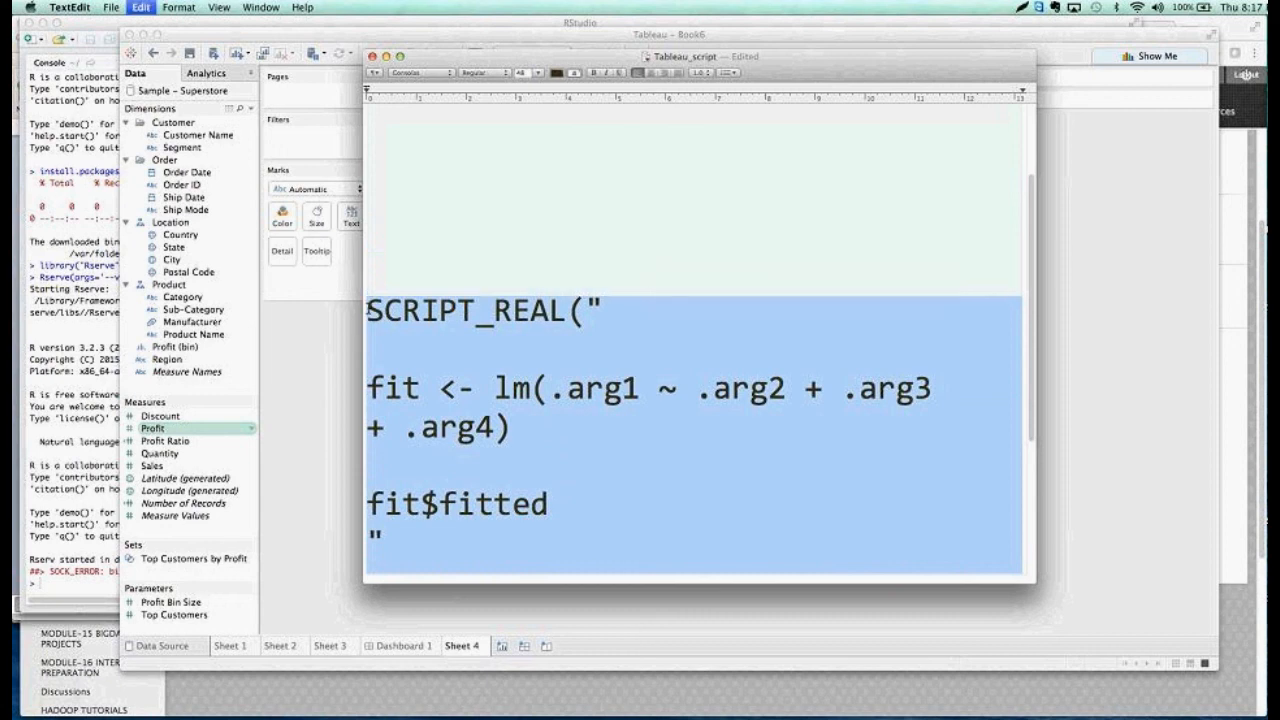
left_click(321, 404)
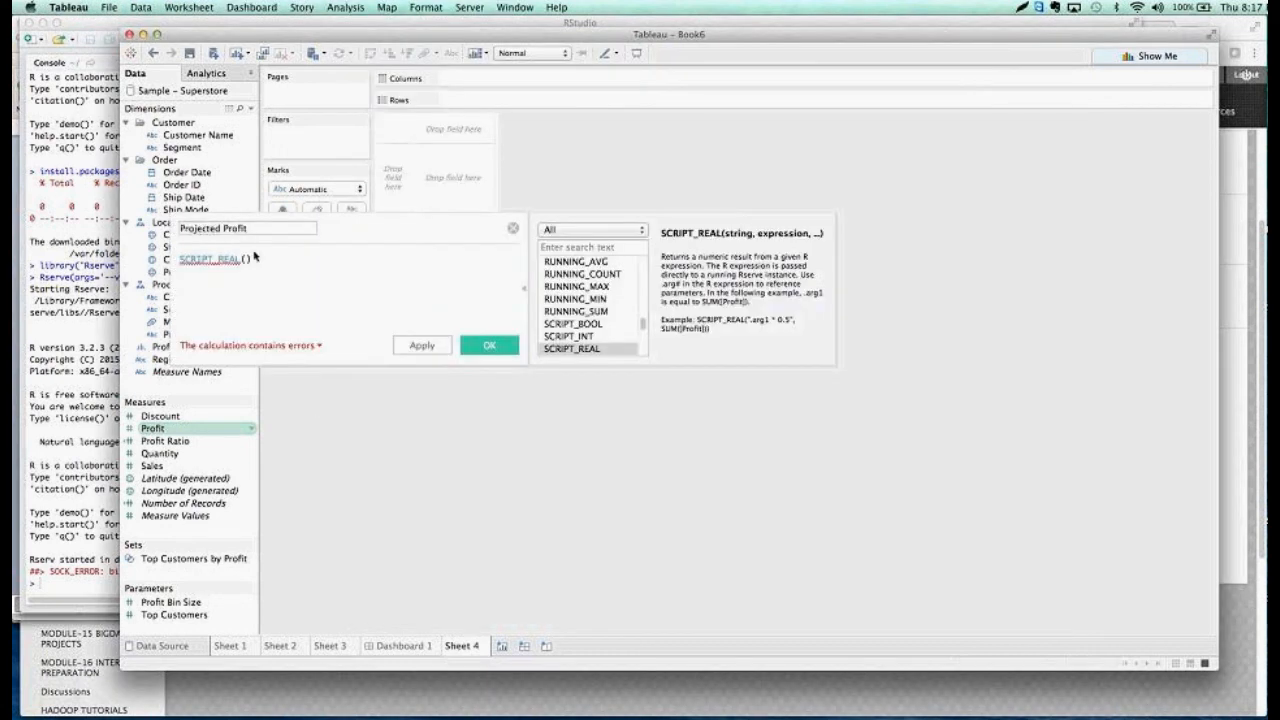
left_click_drag(256, 259, 157, 262)
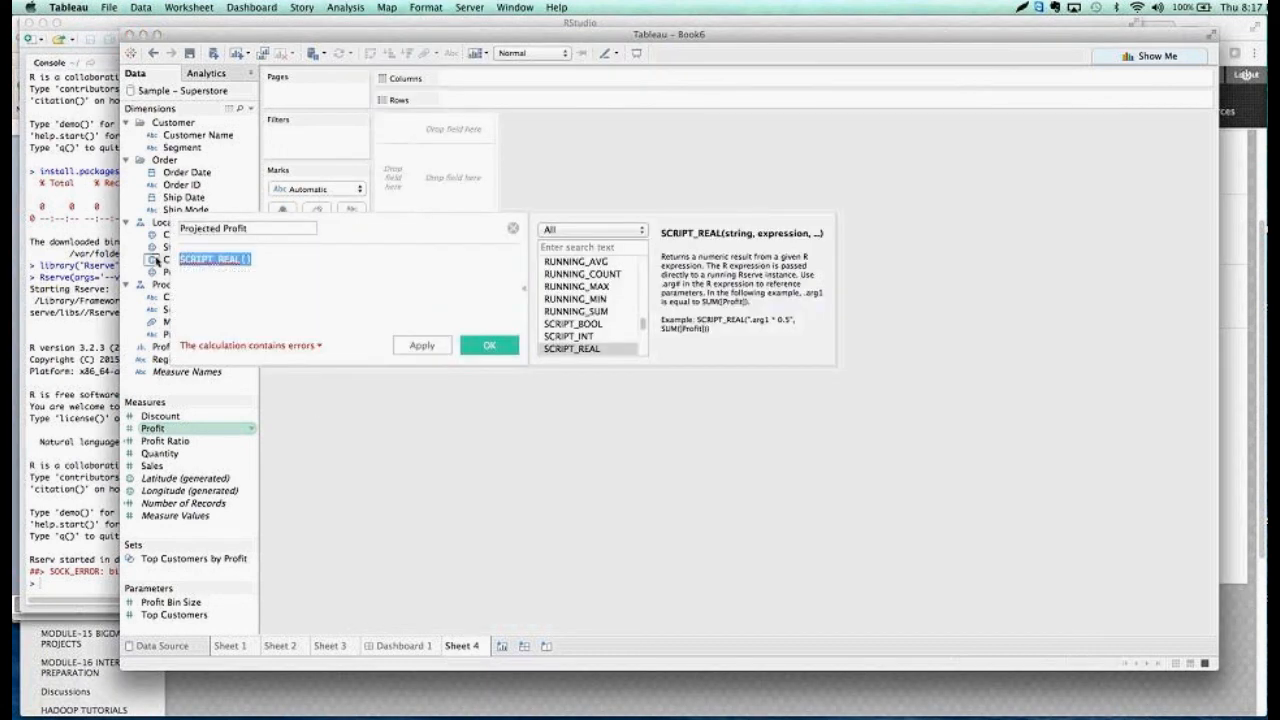
key("super+v")
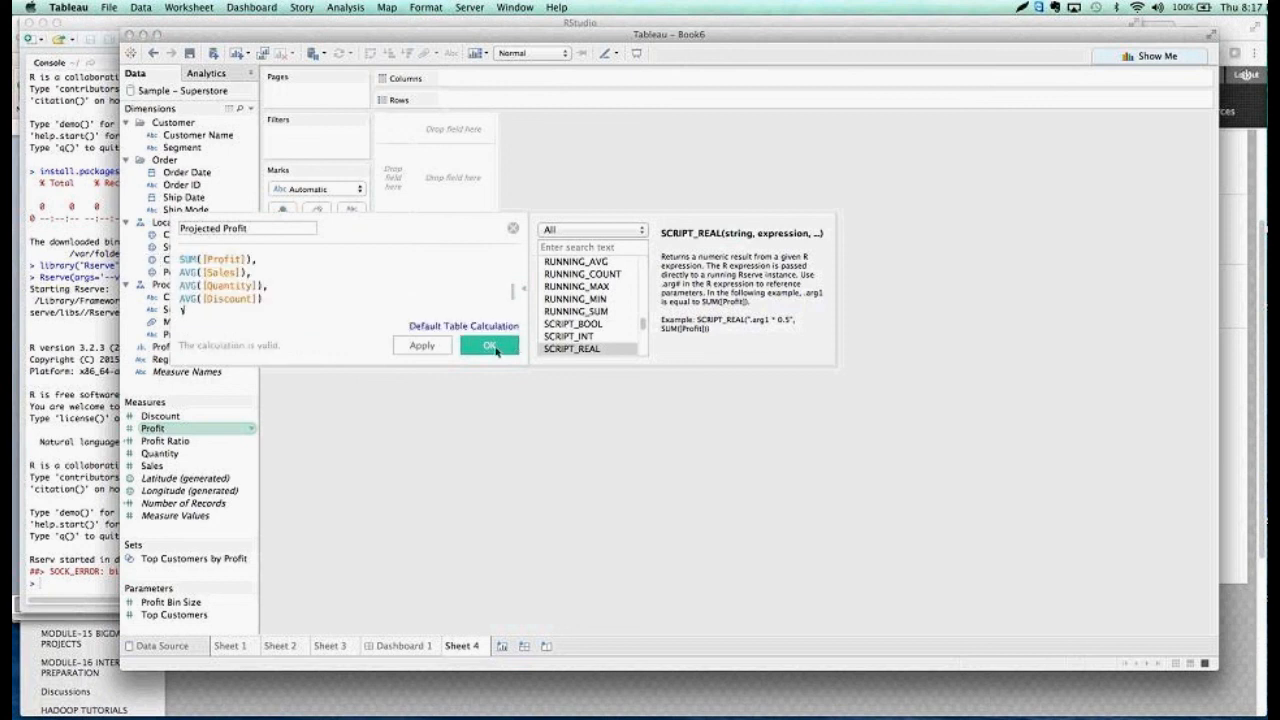
left_click(489, 346)
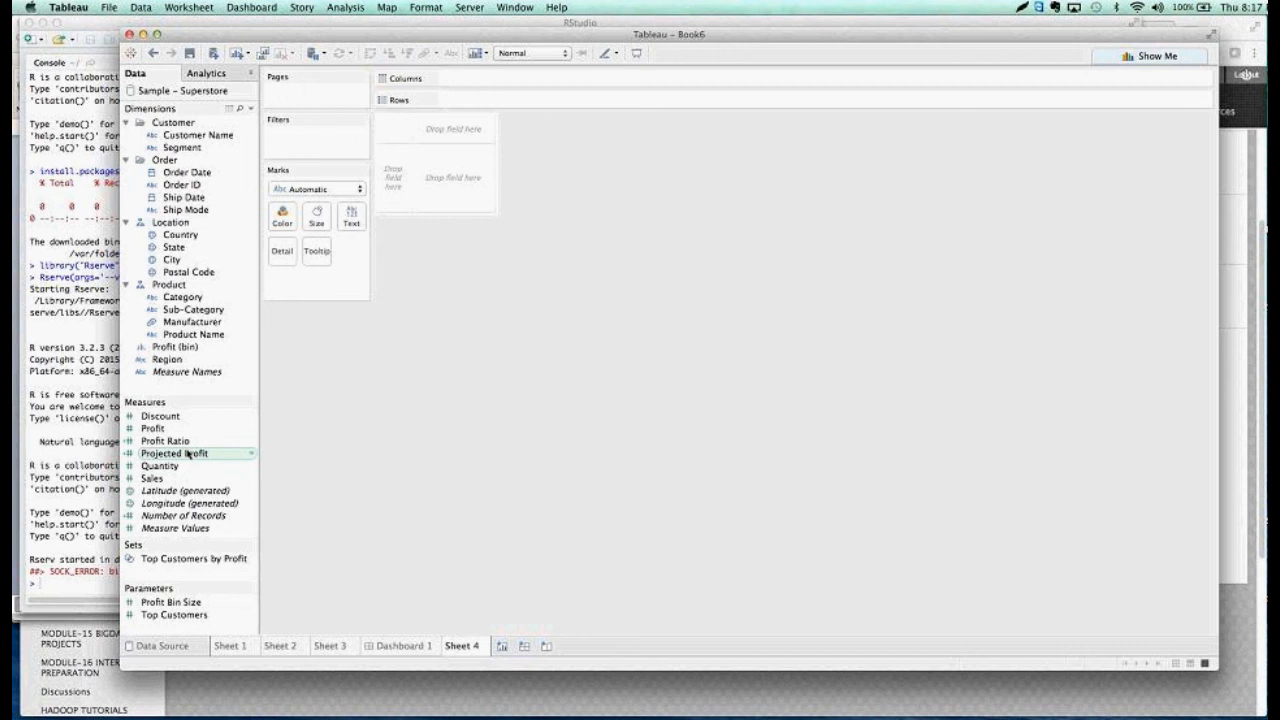
Plot Profit and Projected Profit as rows against Category as columns, with Category expanded to Sub-Category
left_click_drag(157, 432, 485, 102)
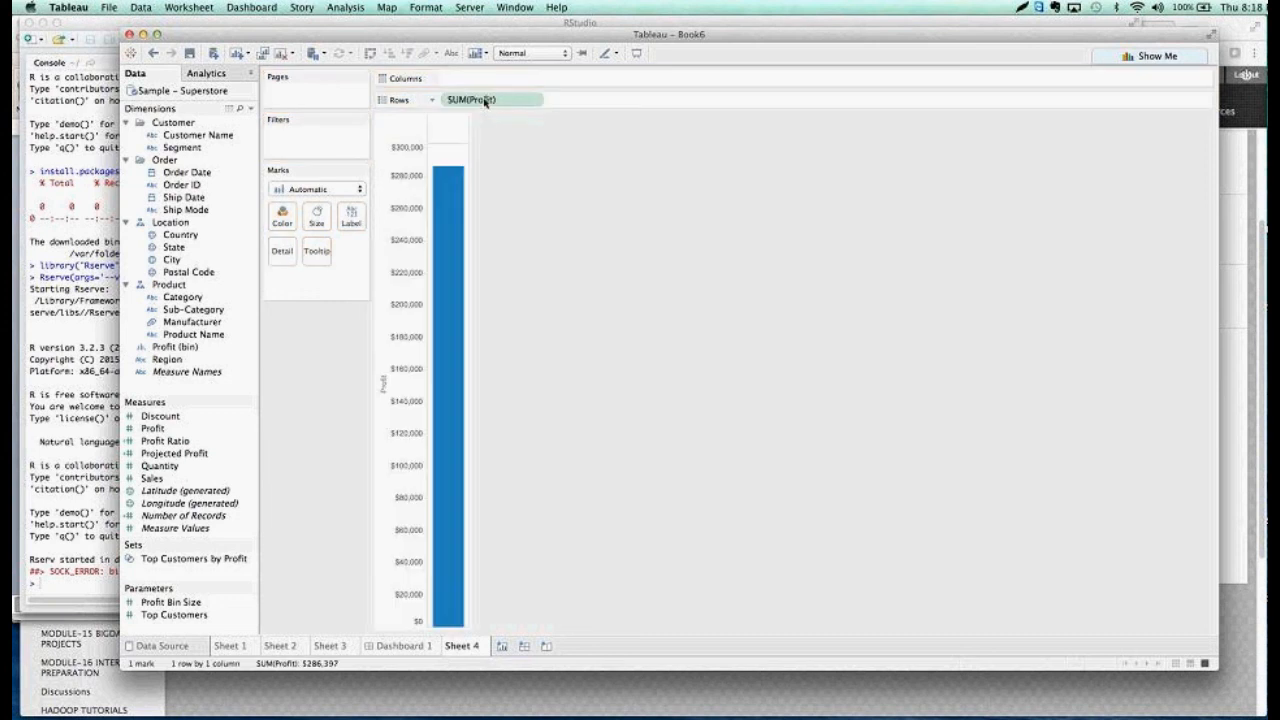
left_click_drag(197, 452, 638, 103)
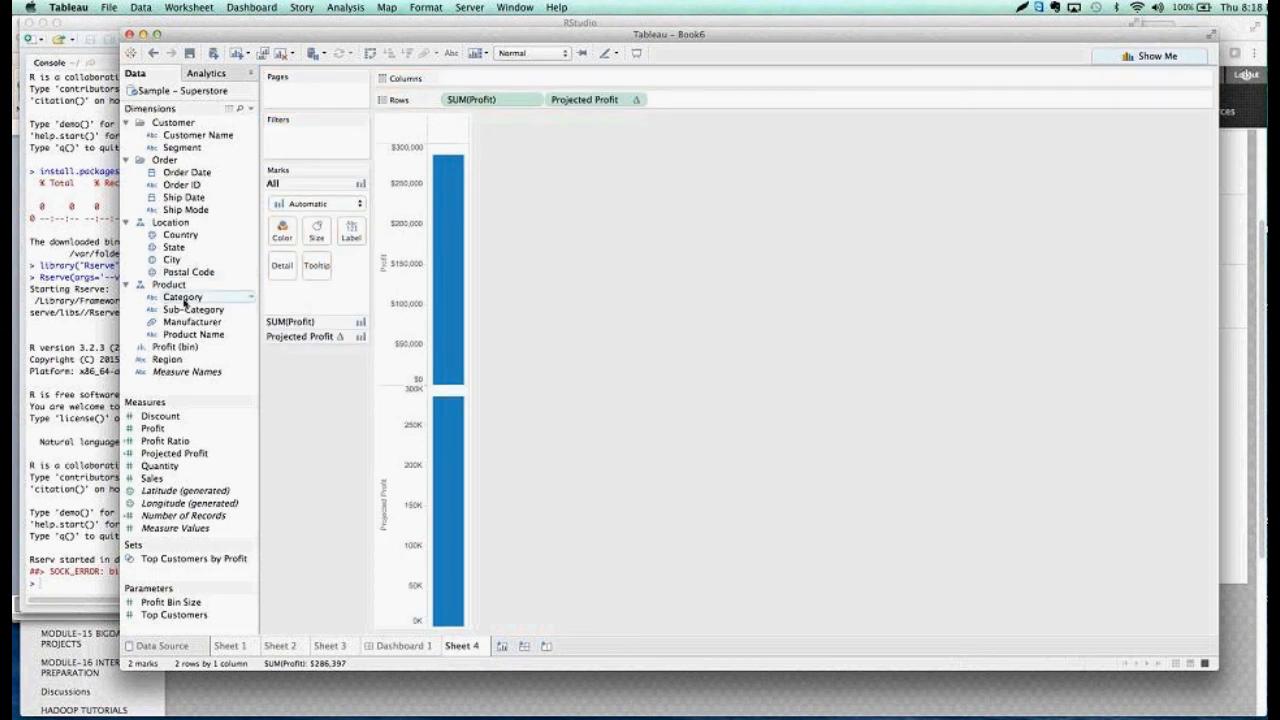
left_click_drag(195, 297, 475, 80)
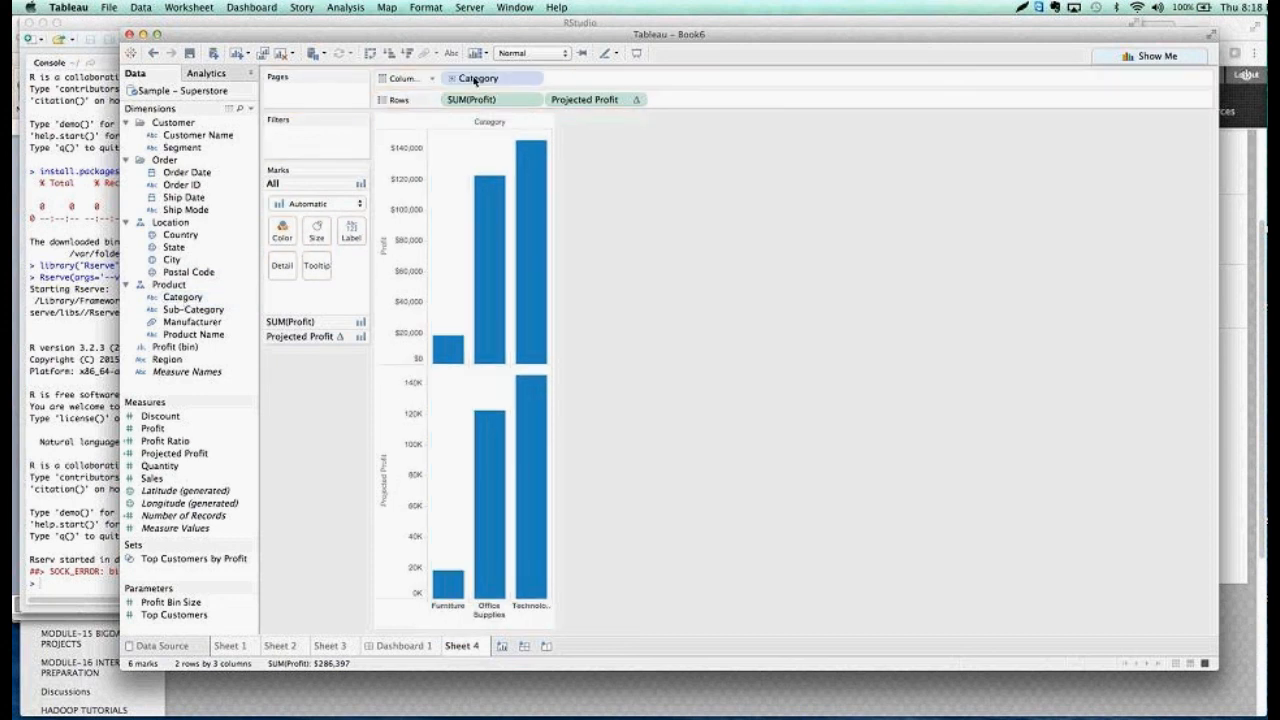
left_click(452, 78)
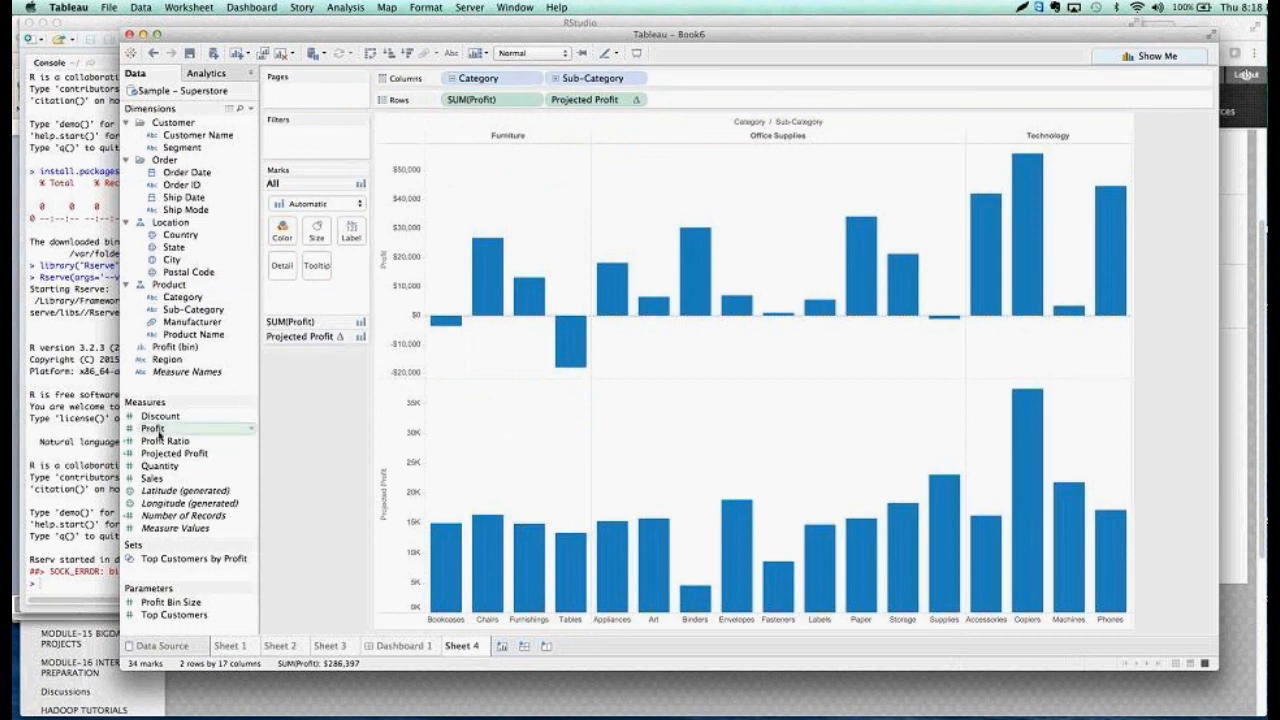
Color the bars of both charts by Profit and replace that coloring with Segment
left_click_drag(158, 435, 282, 238)
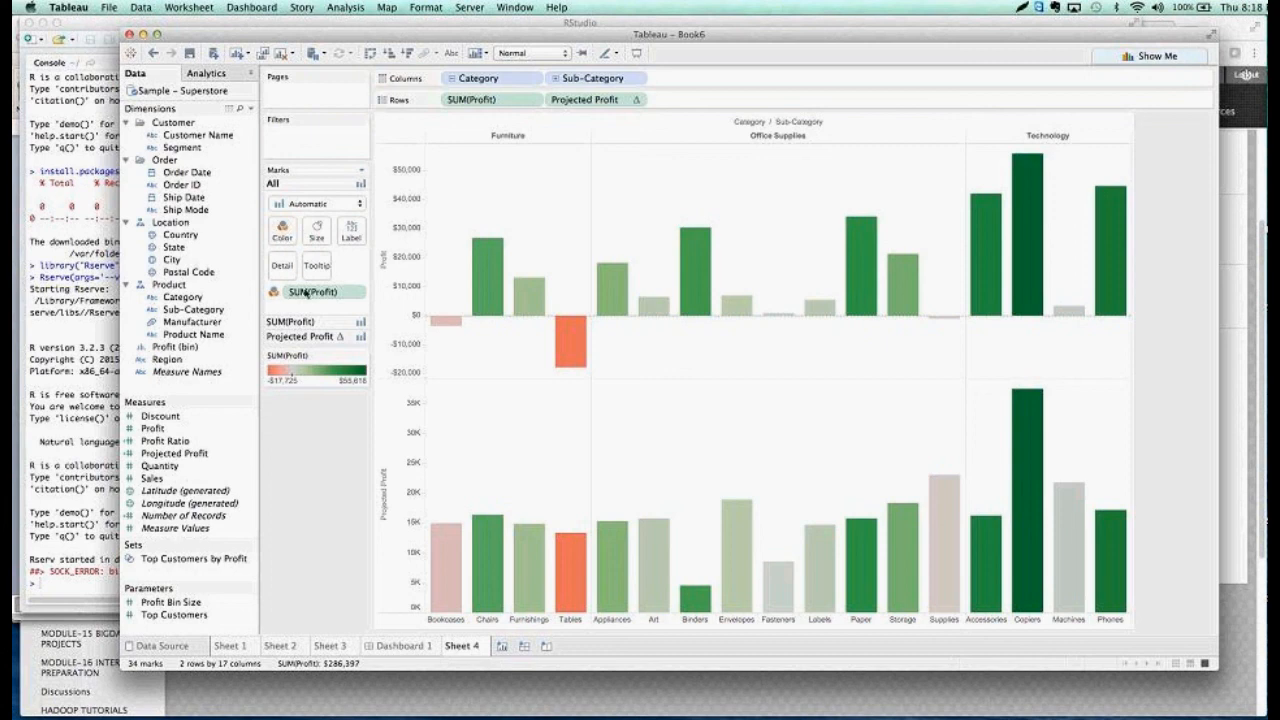
left_click_drag(305, 292, 290, 231)
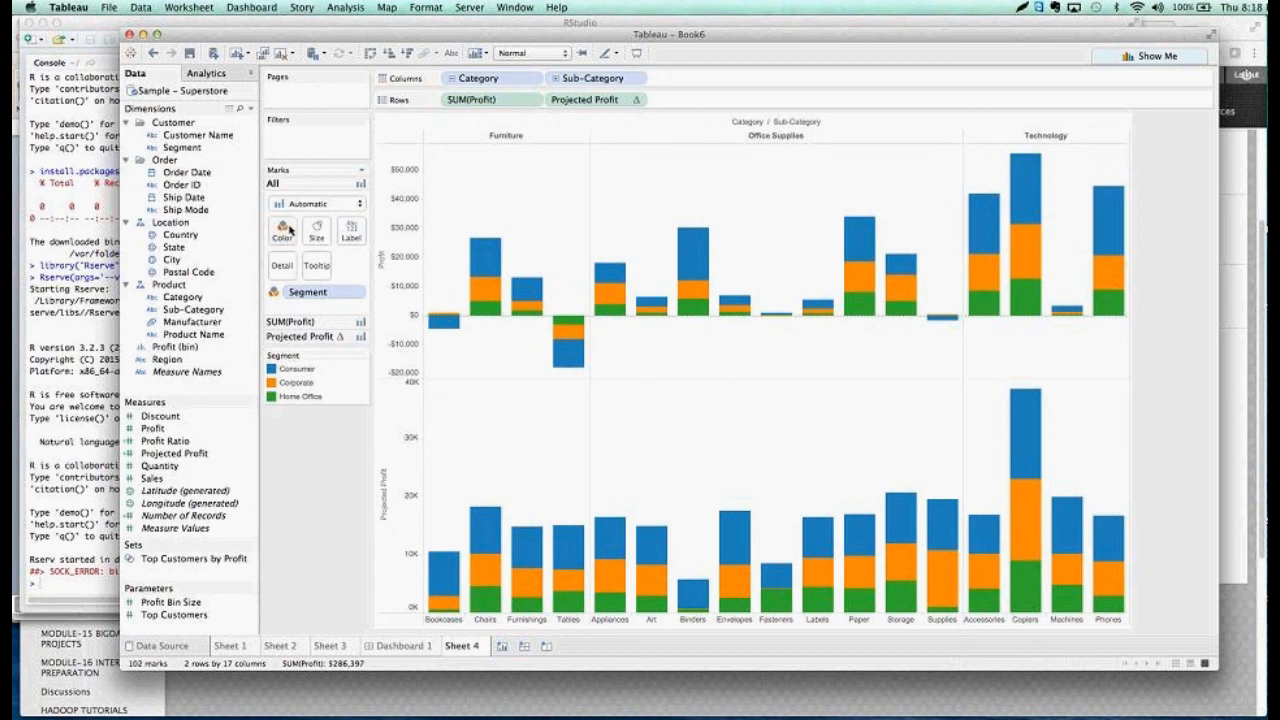